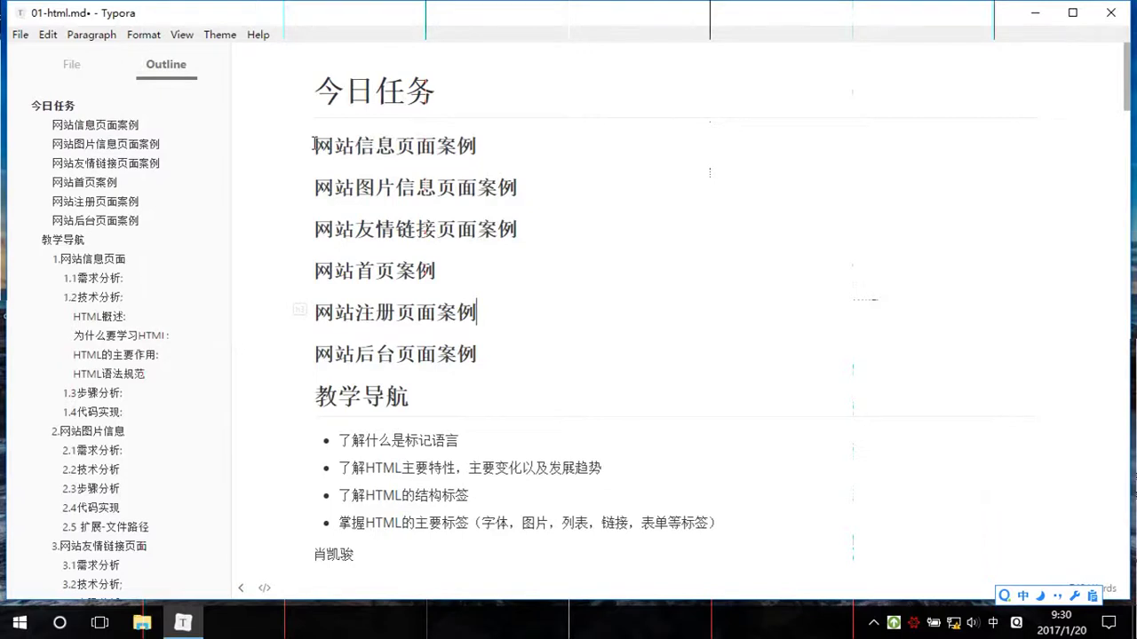
Review the list of page cases under 今日任务 in the 01-html.md notes
drag(310, 187, 542, 219)
click(542, 220)
scroll(533, 244, down, 2)
scroll(540, 254, up, 2)
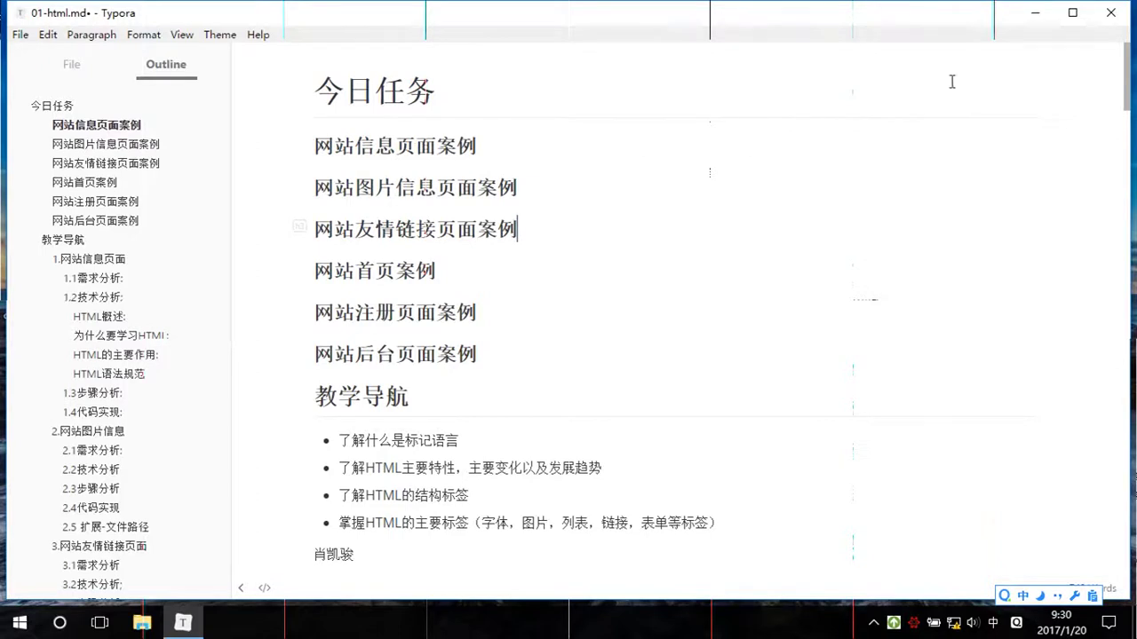
Switch to File Explorer from the desktop's day01-html shortcut and open the WEB01 folder inside 资料
click(1030, 18)
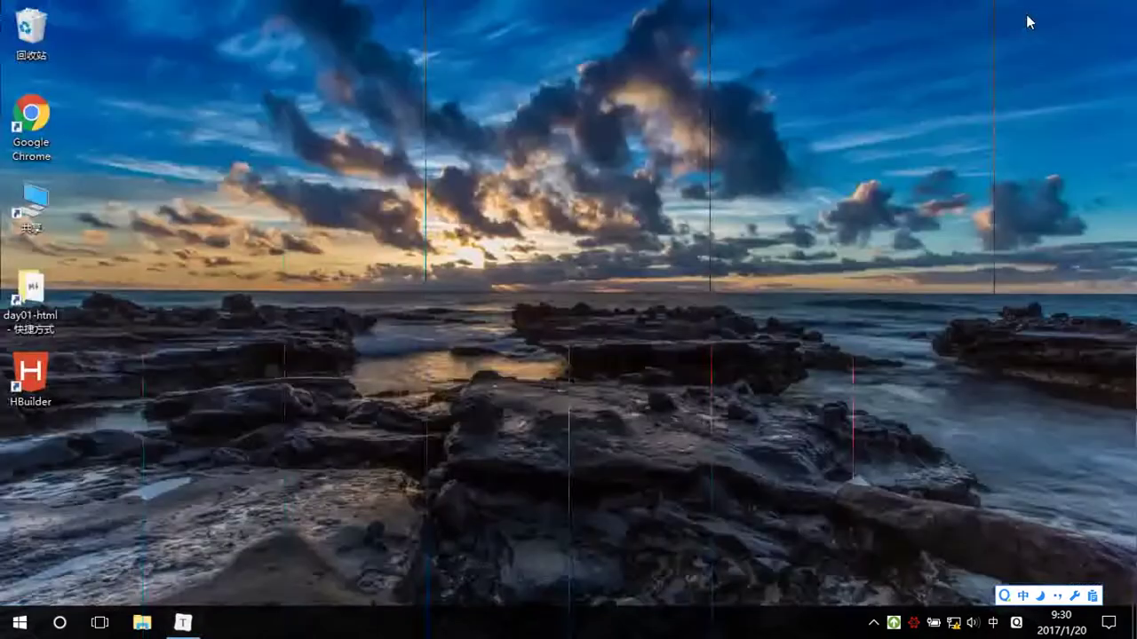
double_click(30, 293)
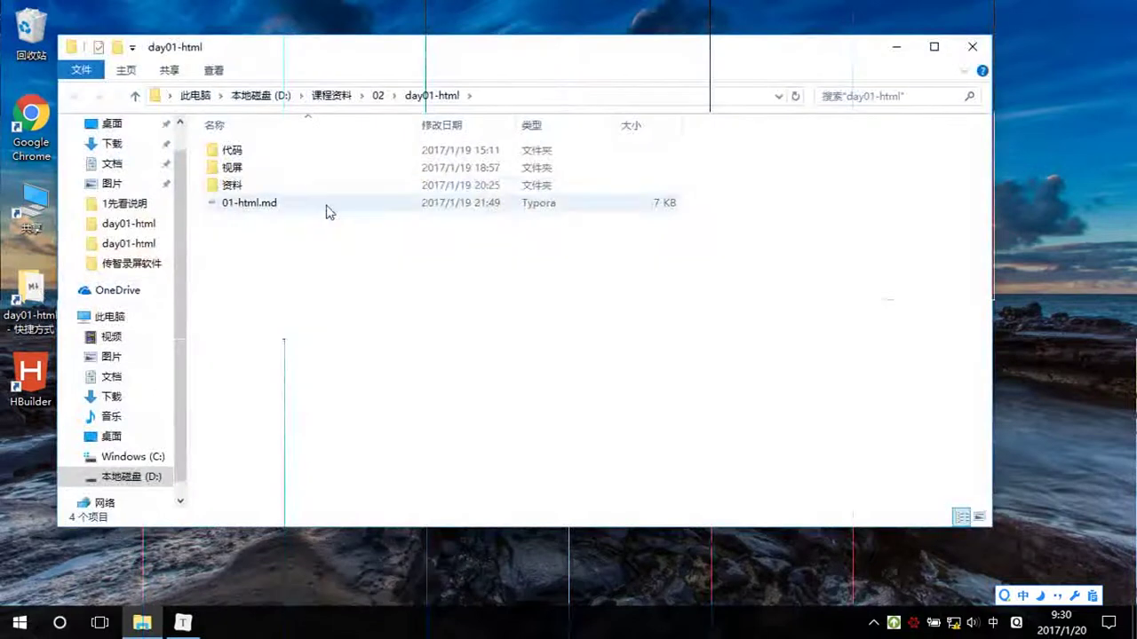
double_click(293, 186)
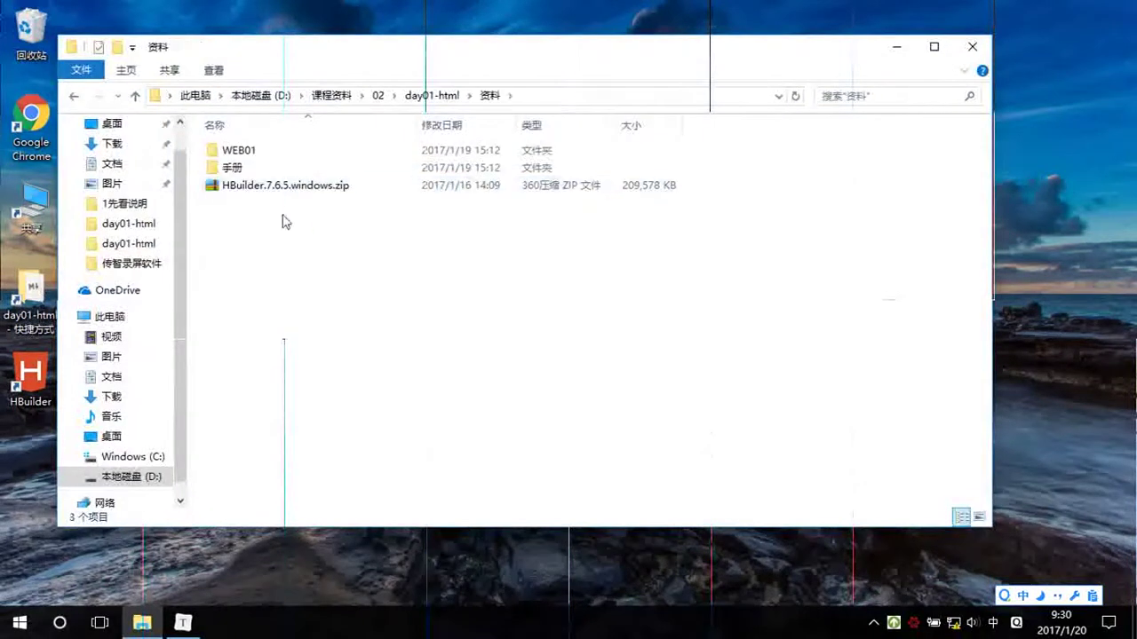
double_click(280, 153)
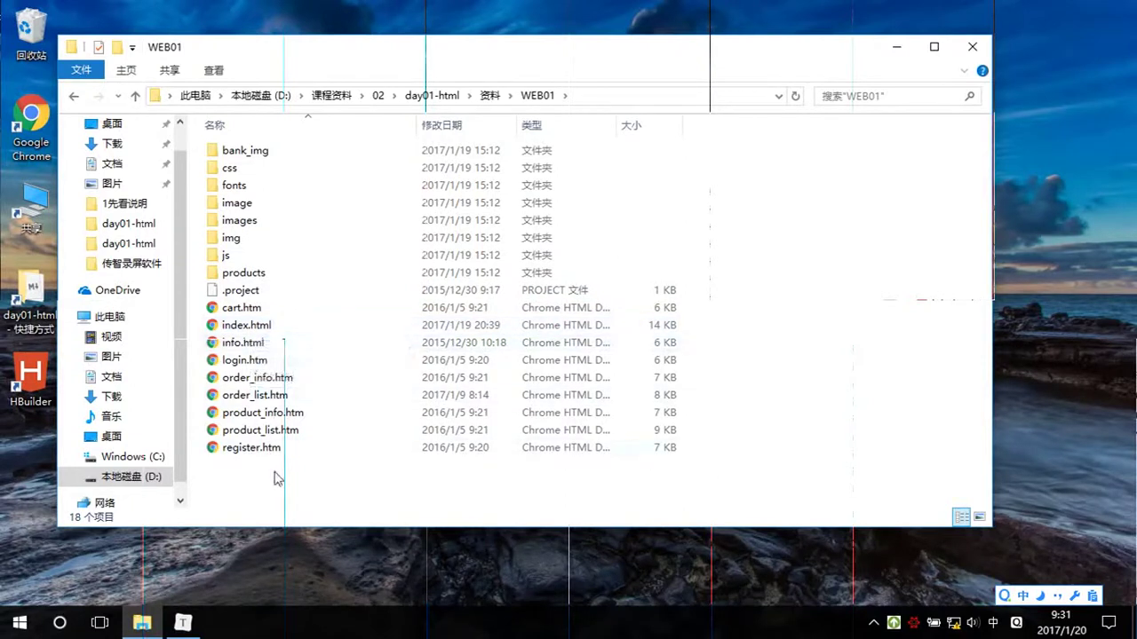
Check the file name extension display option for the WEB01 folder
click(214, 71)
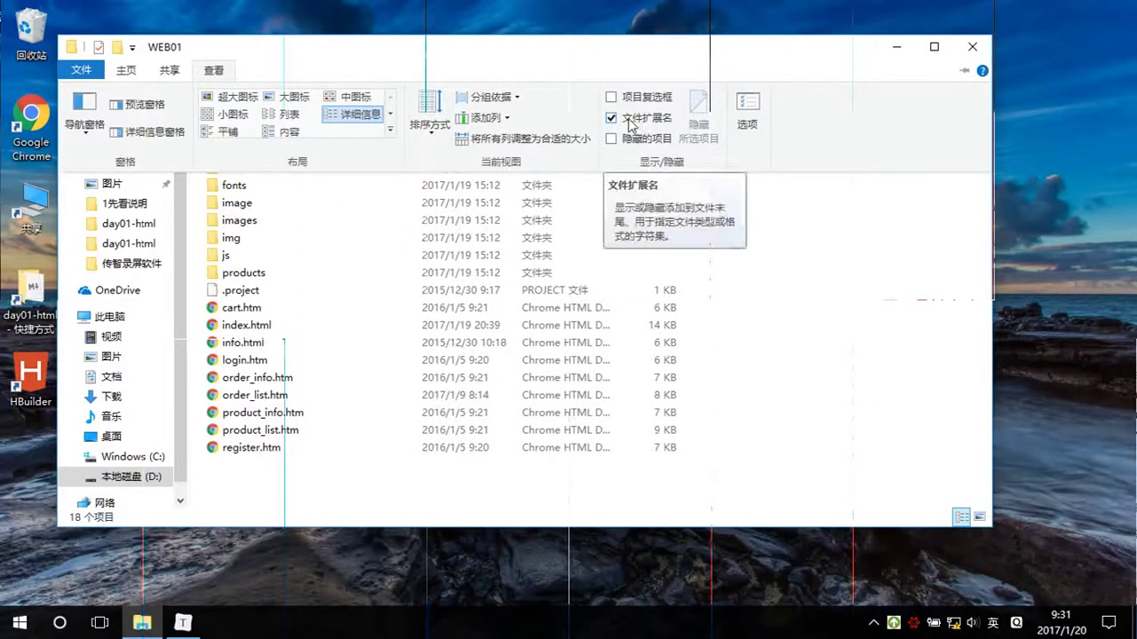
click(291, 476)
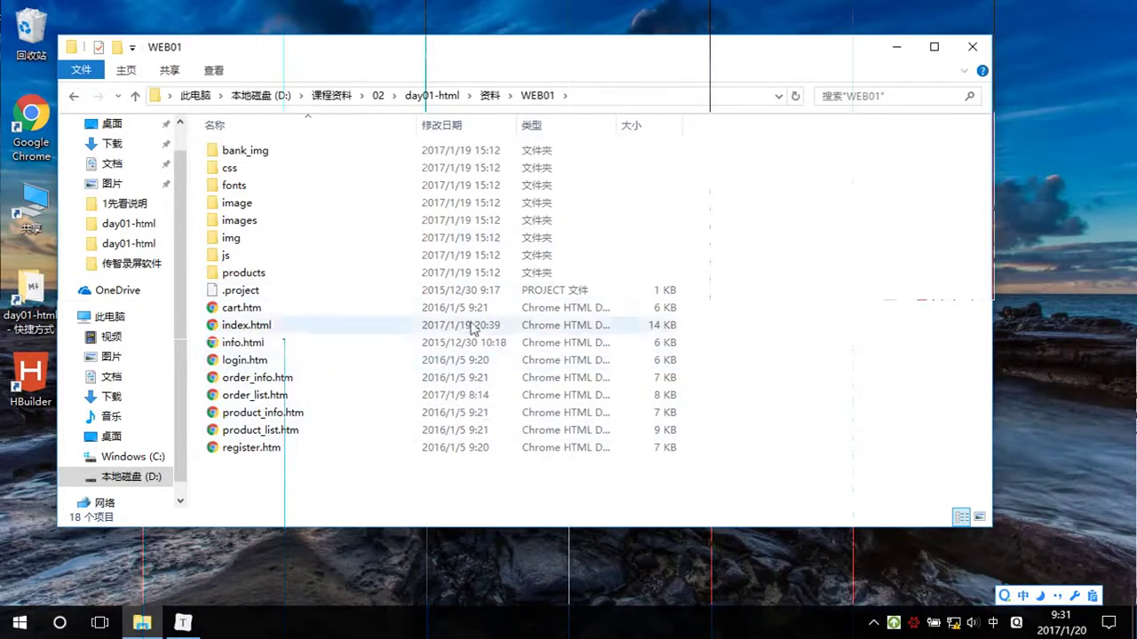
Open index.html from the WEB01 folder in a maximized Chrome window
double_click(248, 325)
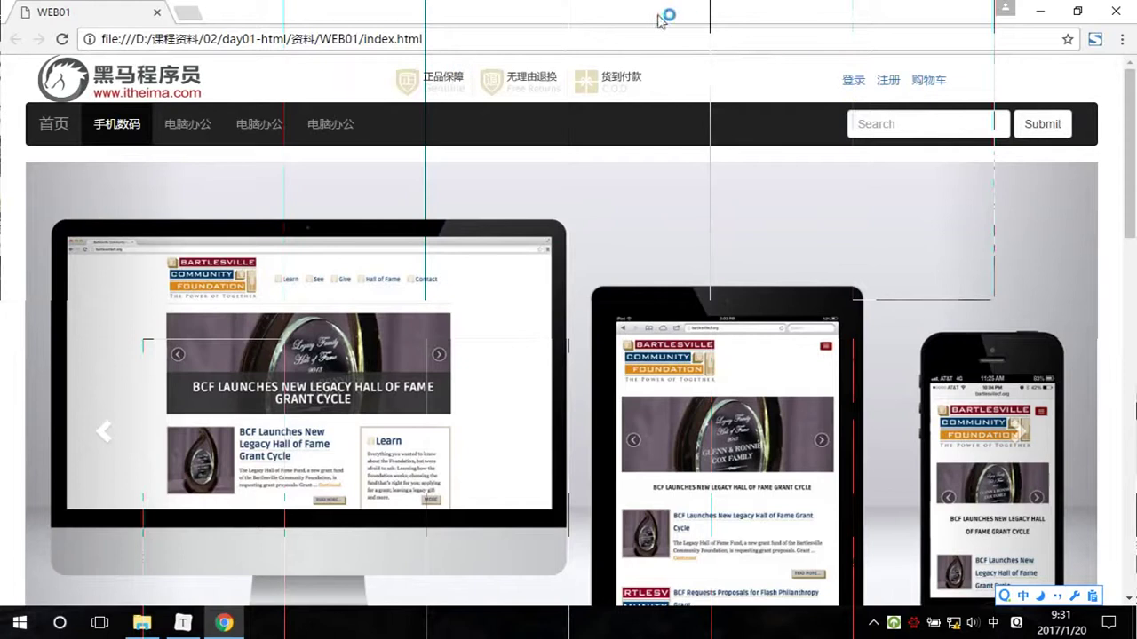
double_click(404, 16)
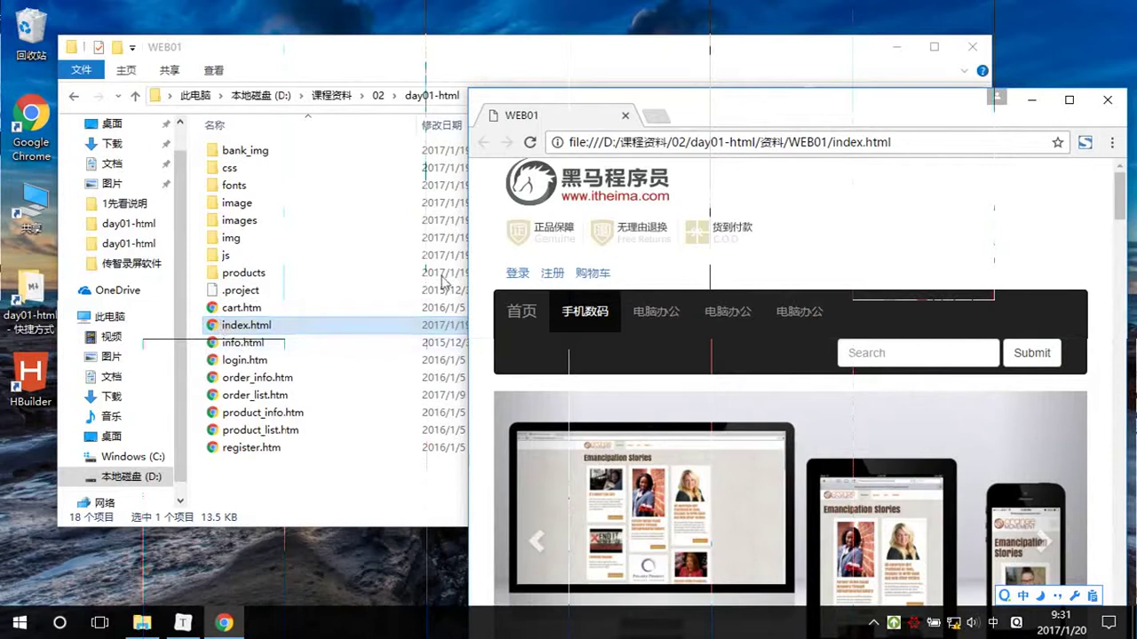
drag(768, 108, 551, 3)
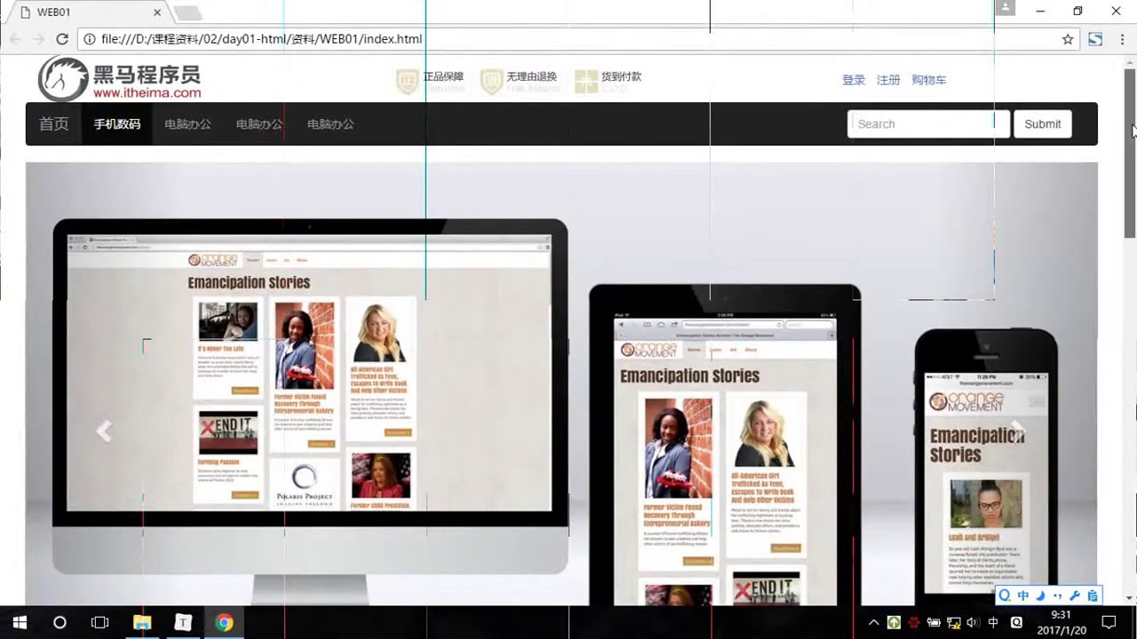
Look through the shop home page from the banner to the footer and open its 关于我们 page
drag(1132, 130, 1126, 493)
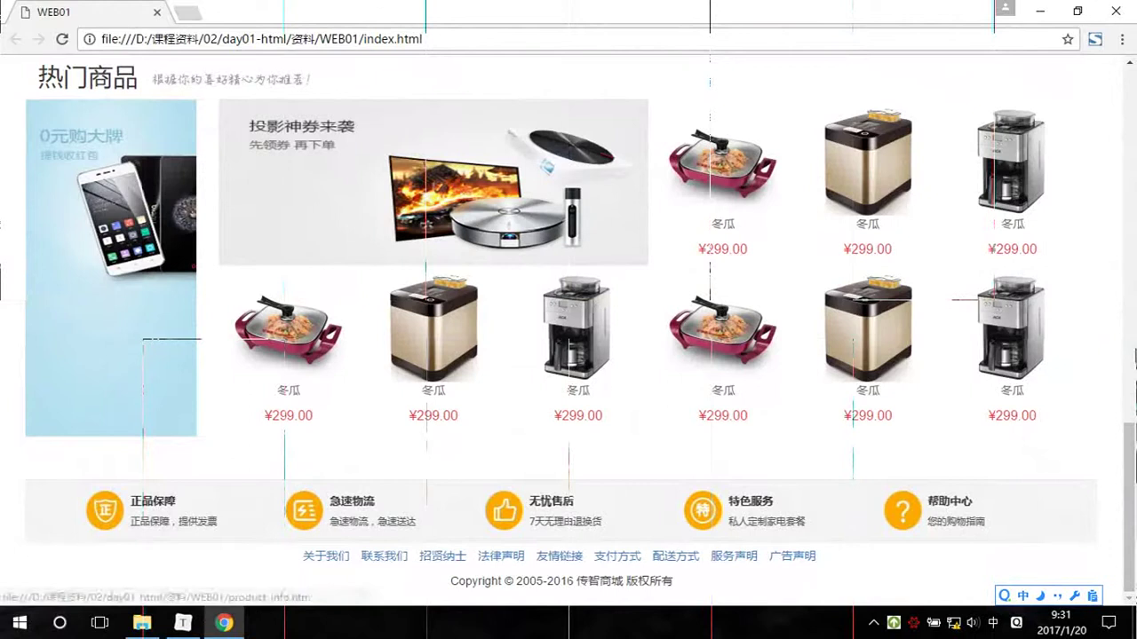
click(1134, 297)
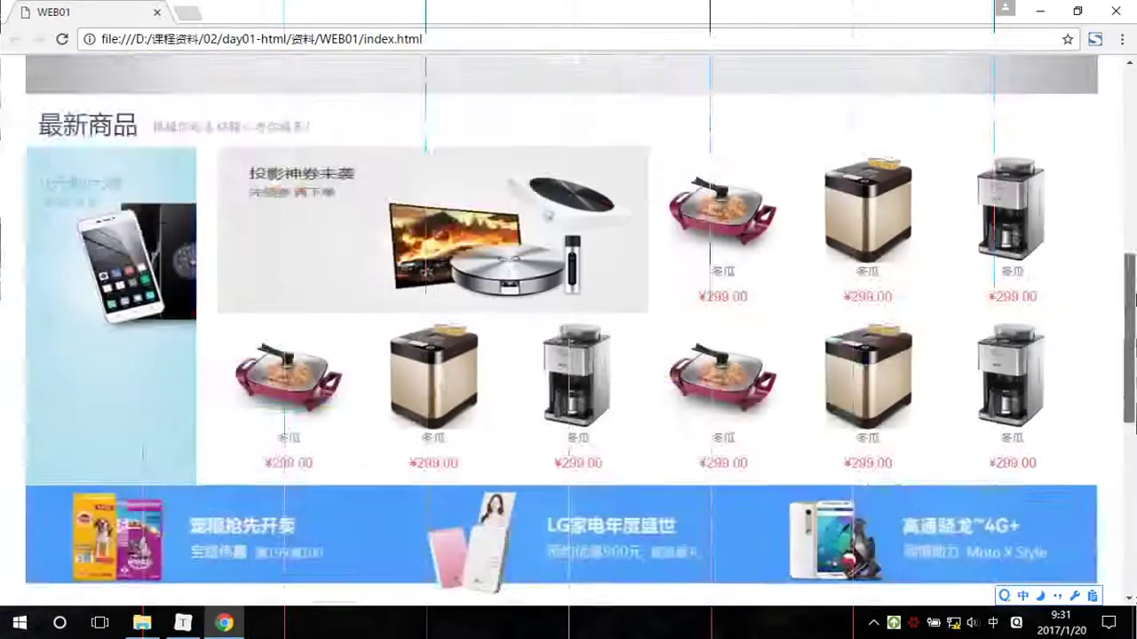
drag(1134, 298, 1134, 98)
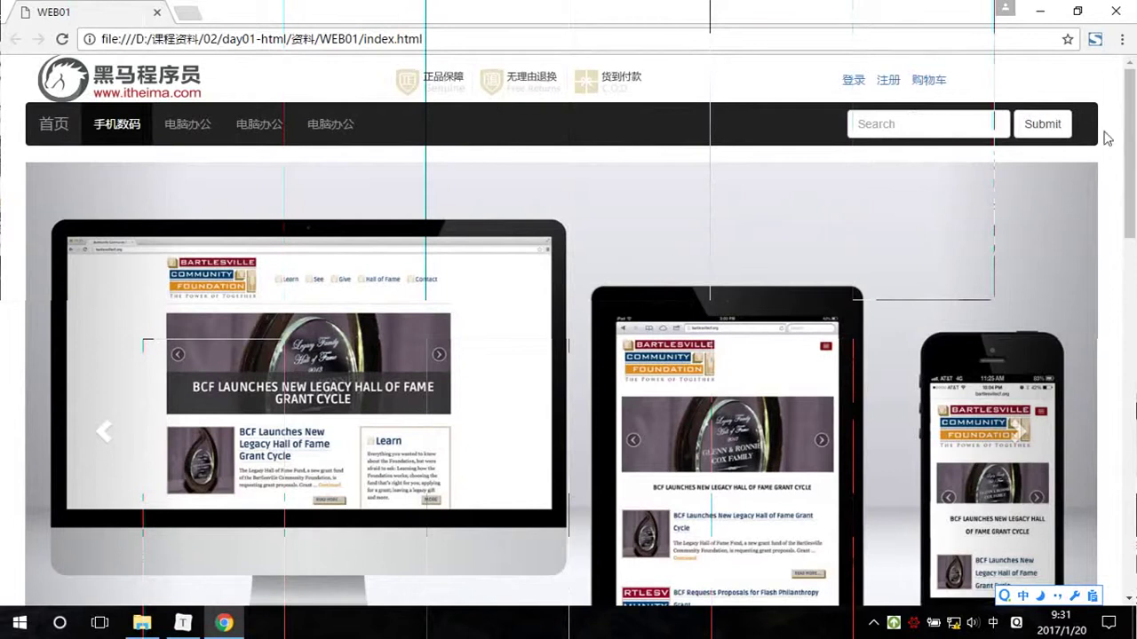
drag(1126, 100, 1128, 452)
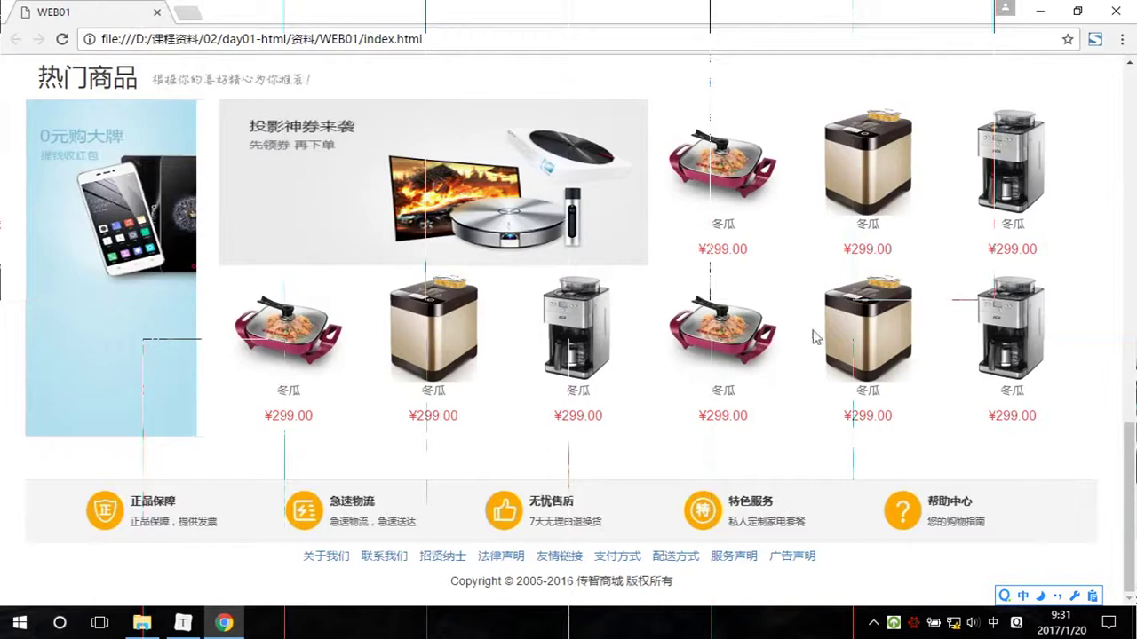
drag(1128, 491, 1135, 169)
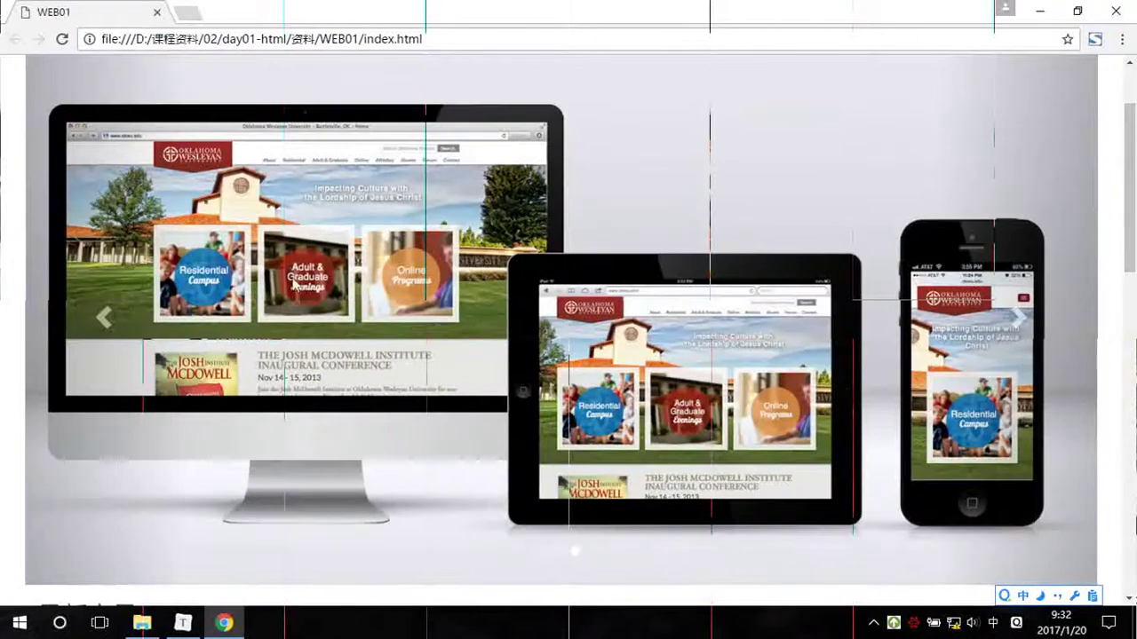
scroll(302, 297, down, 4)
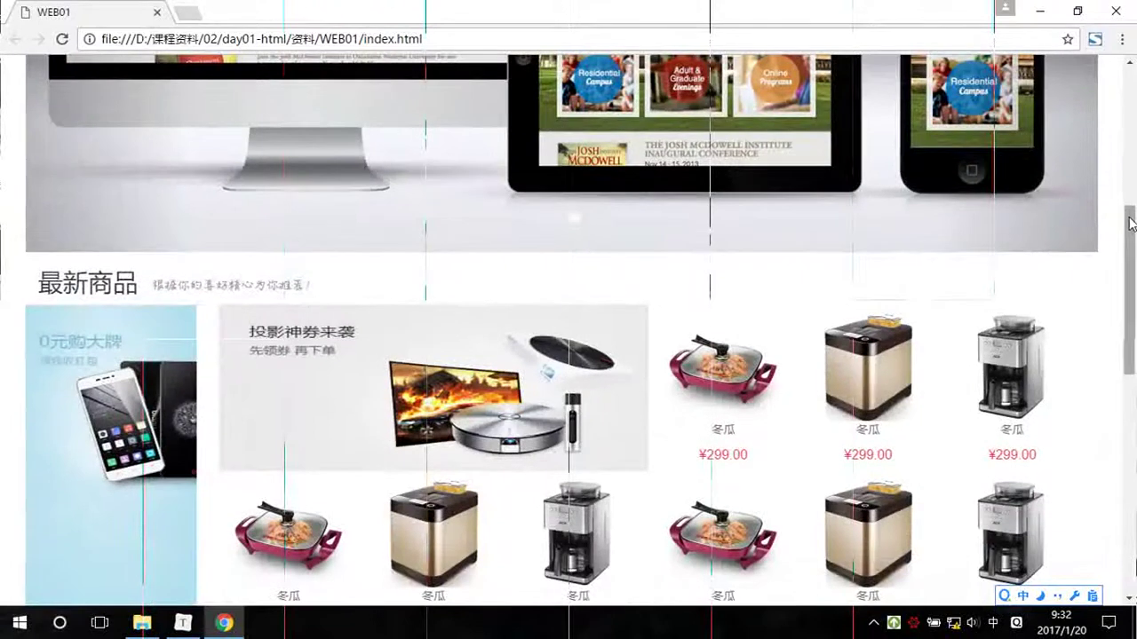
drag(1128, 224, 1126, 439)
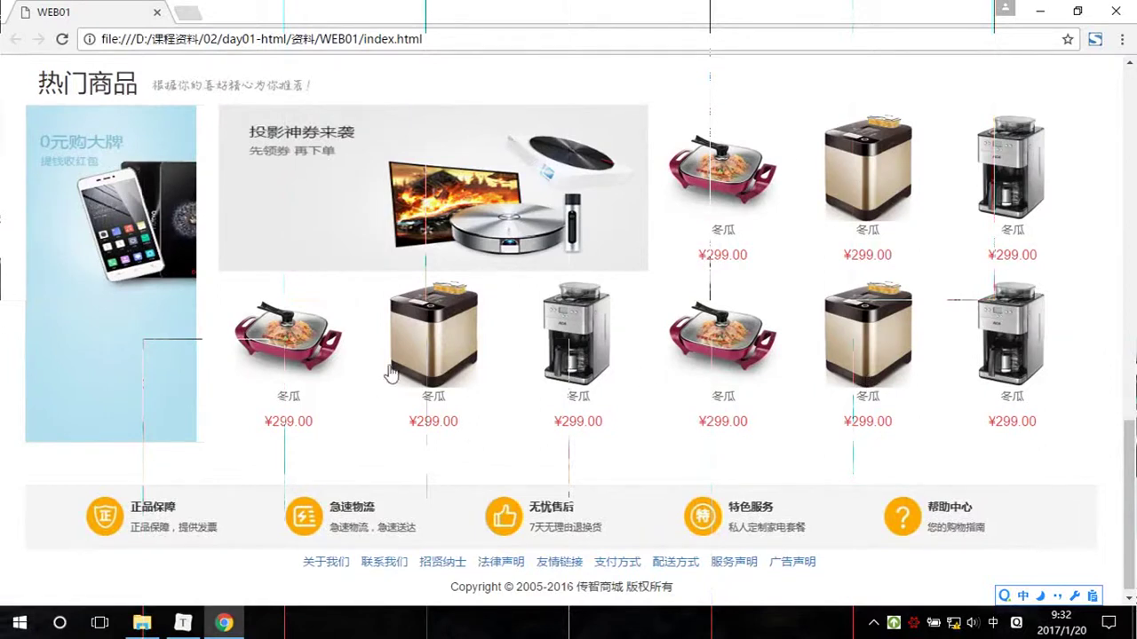
mouse_move(1128, 469)
mouse_down()
mouse_move(1127, 380)
mouse_move(1127, 469)
mouse_up()
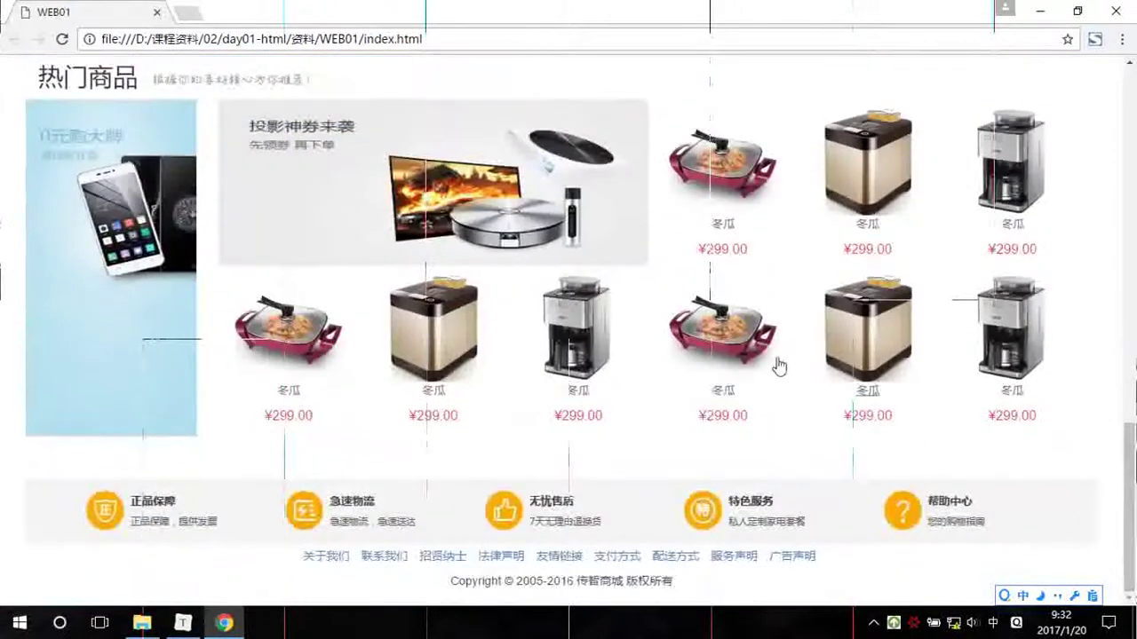
click(326, 557)
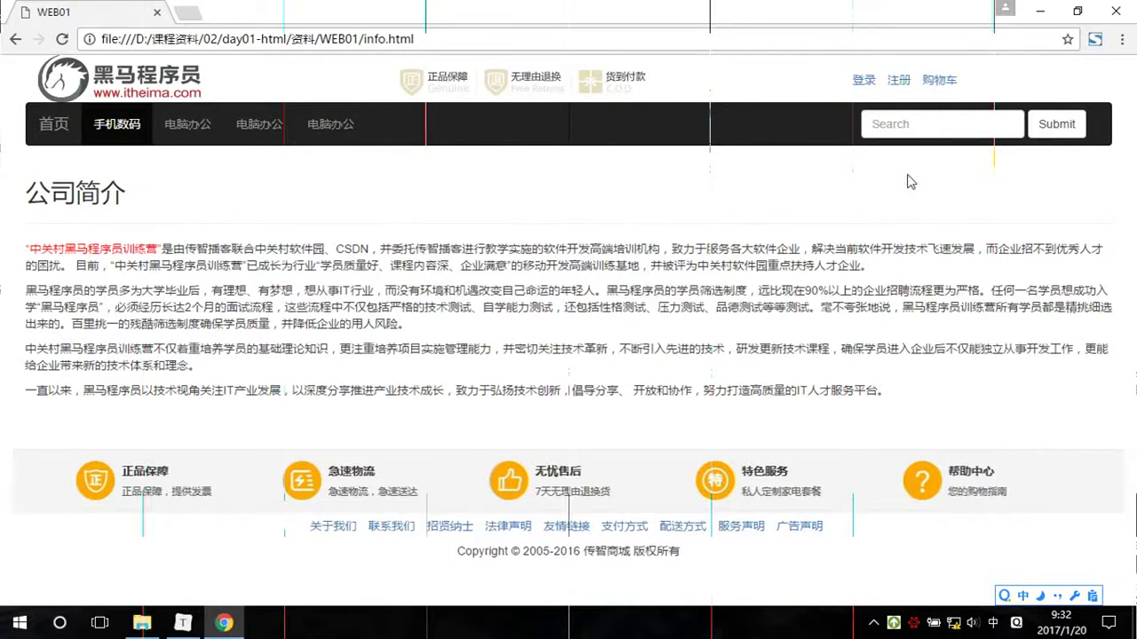
key(ctrl+alt+a)
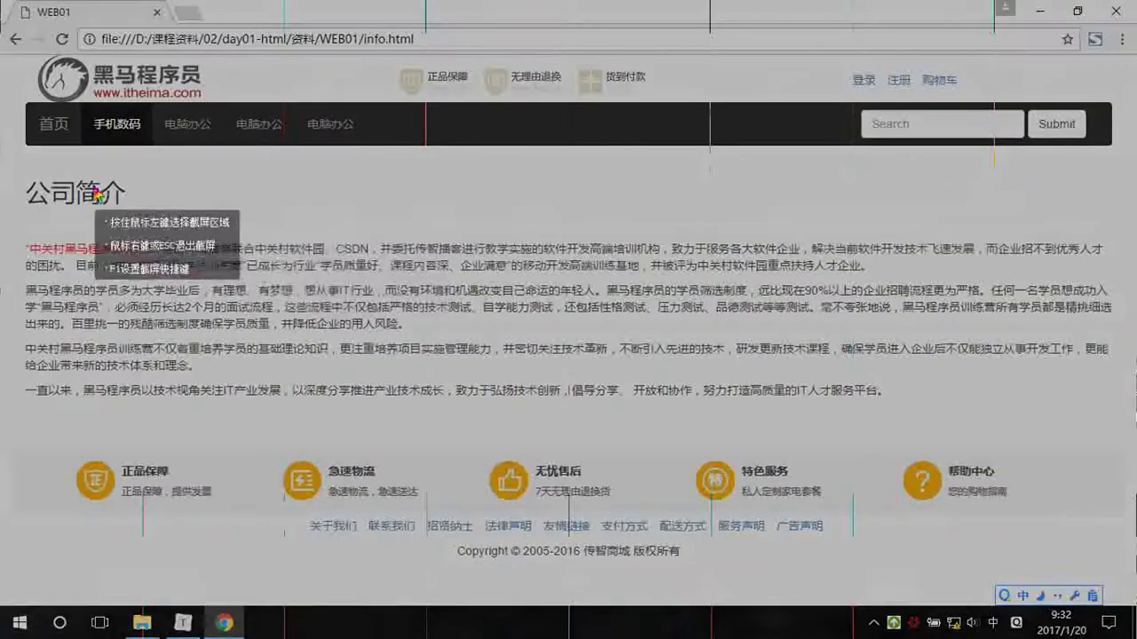
mouse_move(34, 160)
mouse_down()
mouse_move(1117, 406)
mouse_move(1130, 439)
mouse_up()
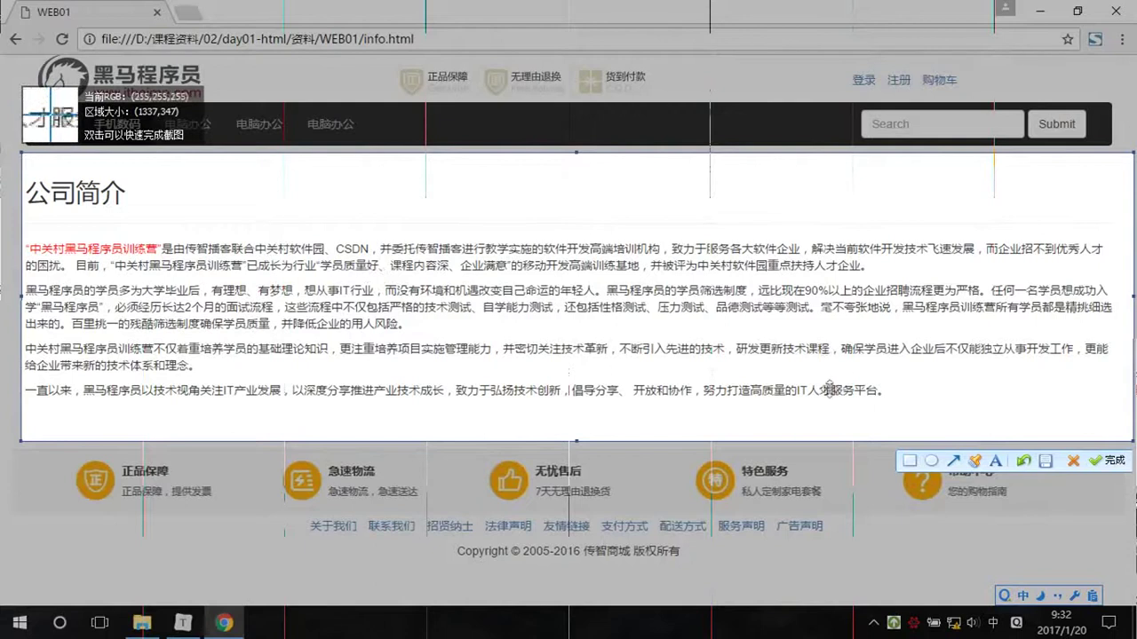
click(1073, 460)
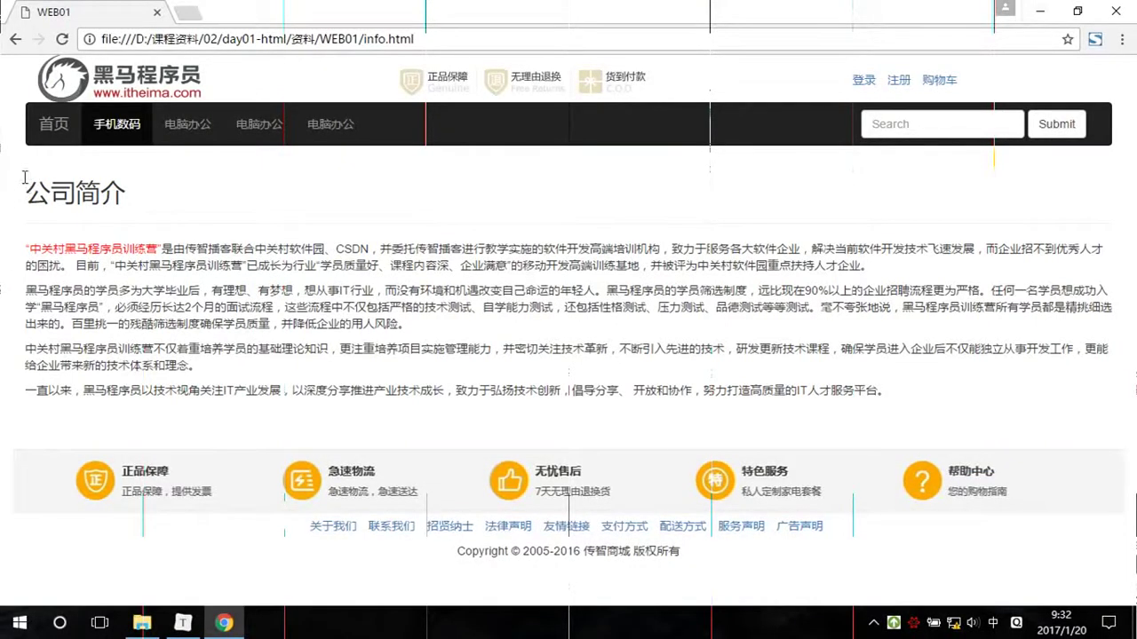
double_click(61, 196)
click(372, 248)
Capture the 公司简介 section as a screenshot region and outline its heading, divider line and first paragraph with red rectangles
key(ctrl+alt+a)
drag(18, 163, 1113, 419)
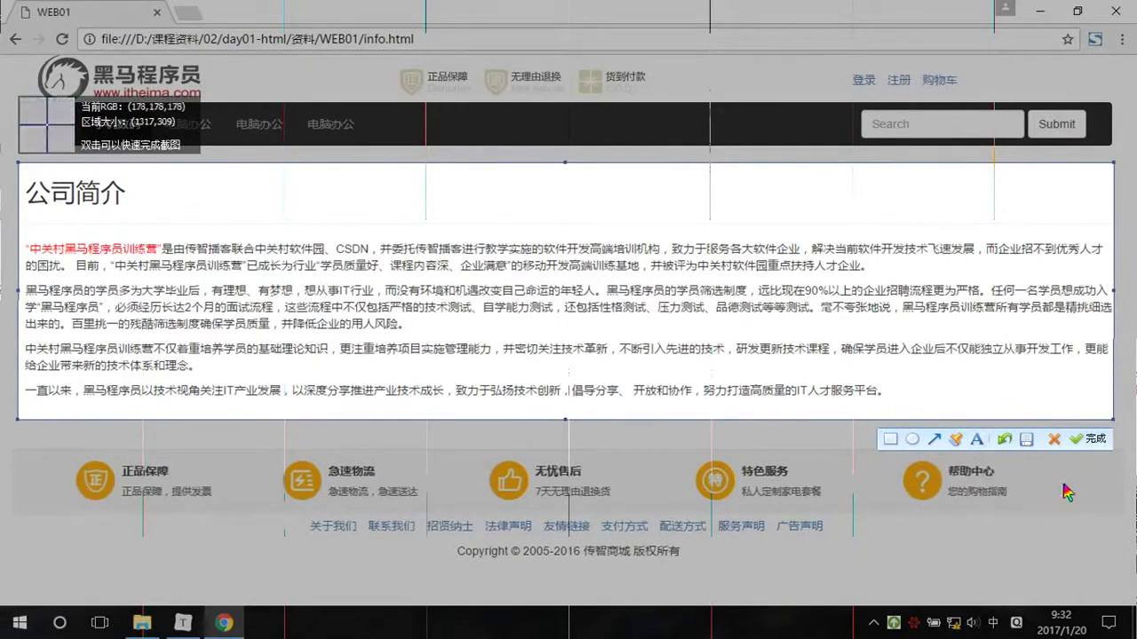
click(889, 439)
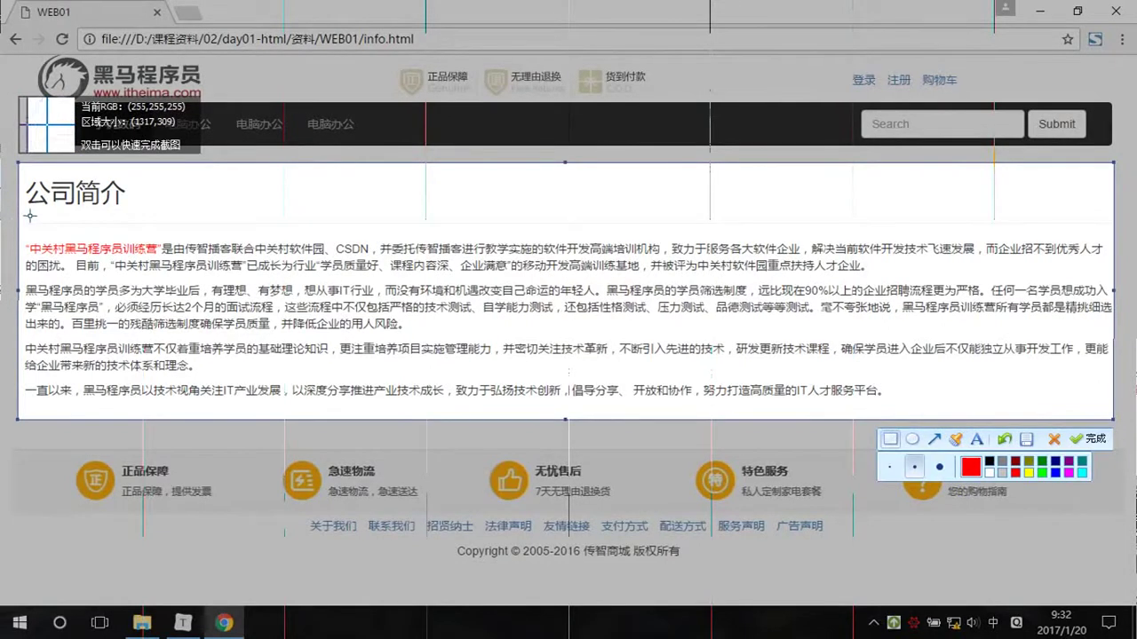
mouse_move(30, 214)
mouse_down()
mouse_move(106, 169)
mouse_move(169, 163)
mouse_up()
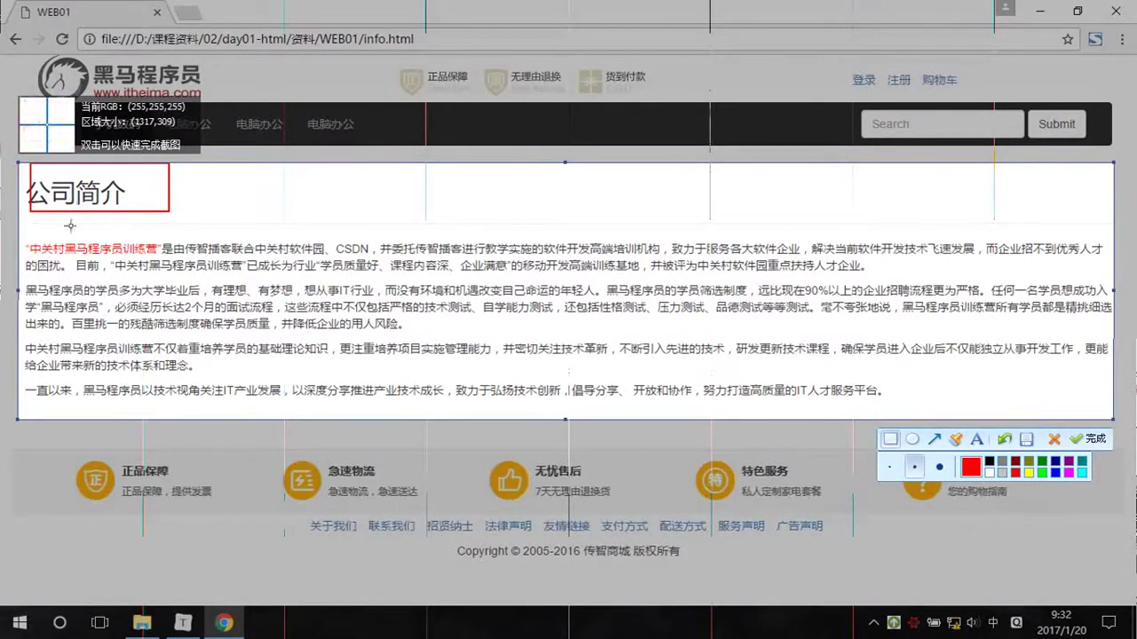
drag(25, 214, 1116, 233)
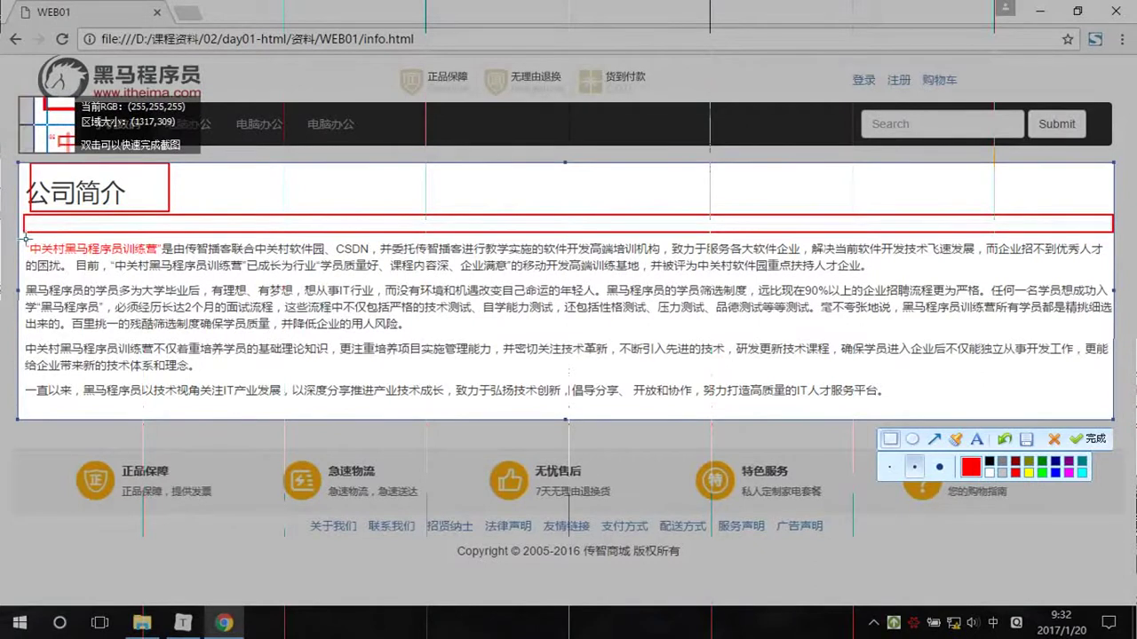
drag(26, 238, 1112, 271)
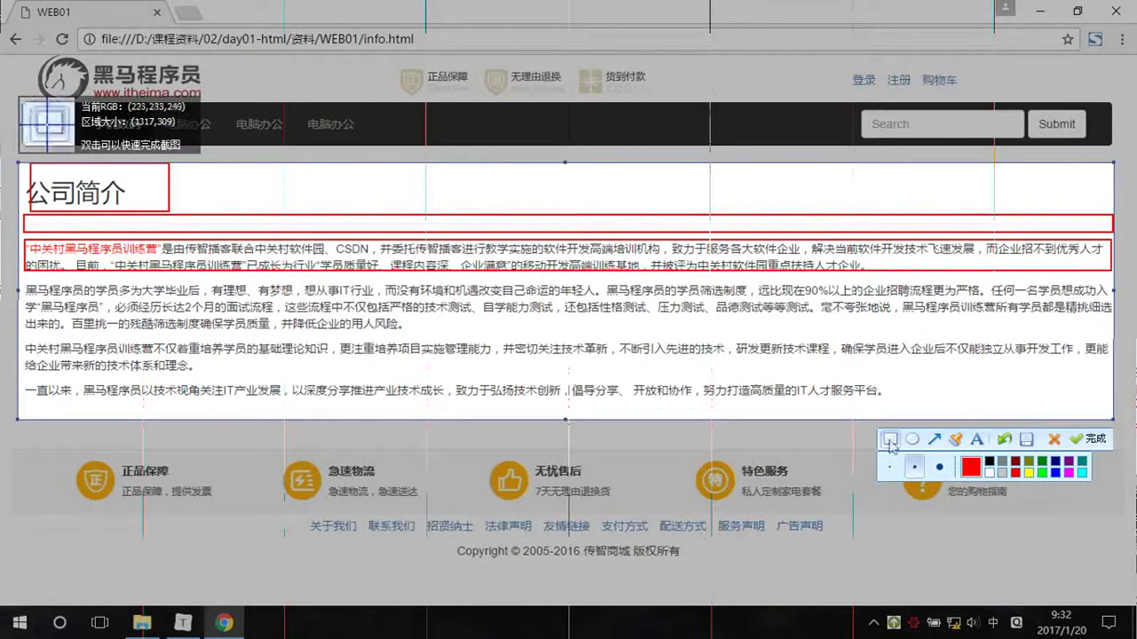
Outline the red phrase “中关村黑马程序员训练营” with a yellow rectangle and finish the screenshot
click(1027, 473)
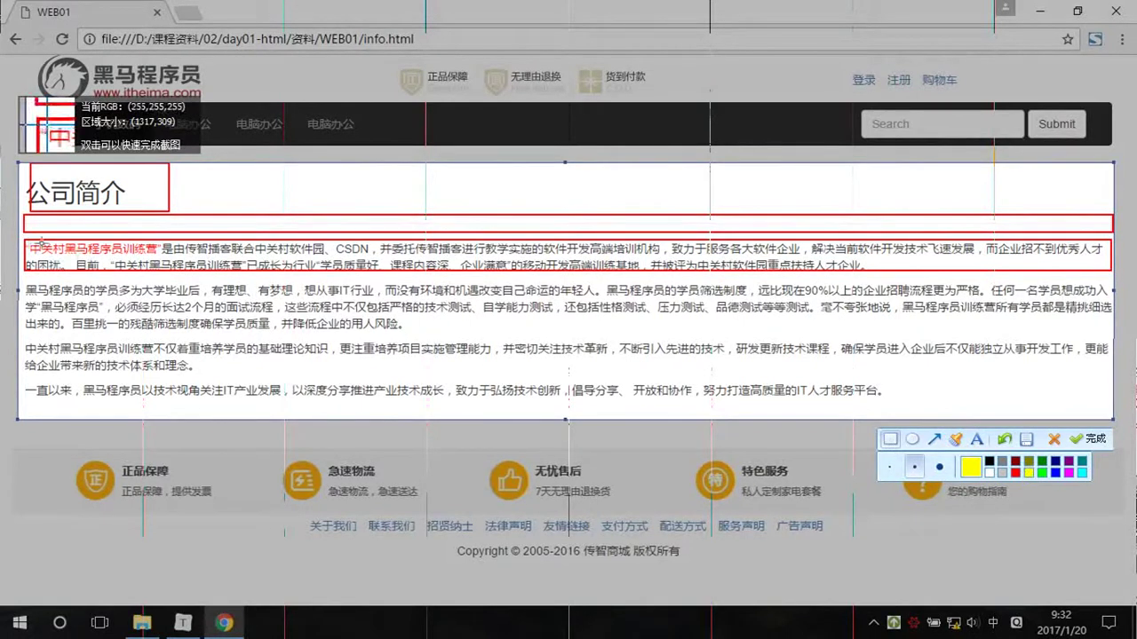
drag(170, 253, 173, 251)
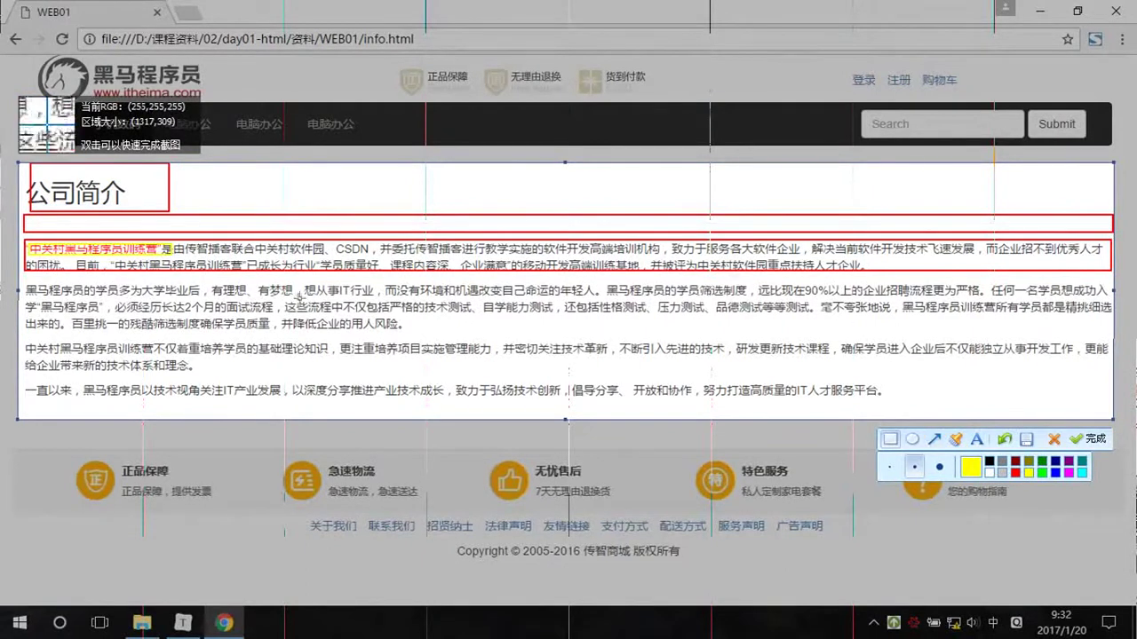
click(1088, 439)
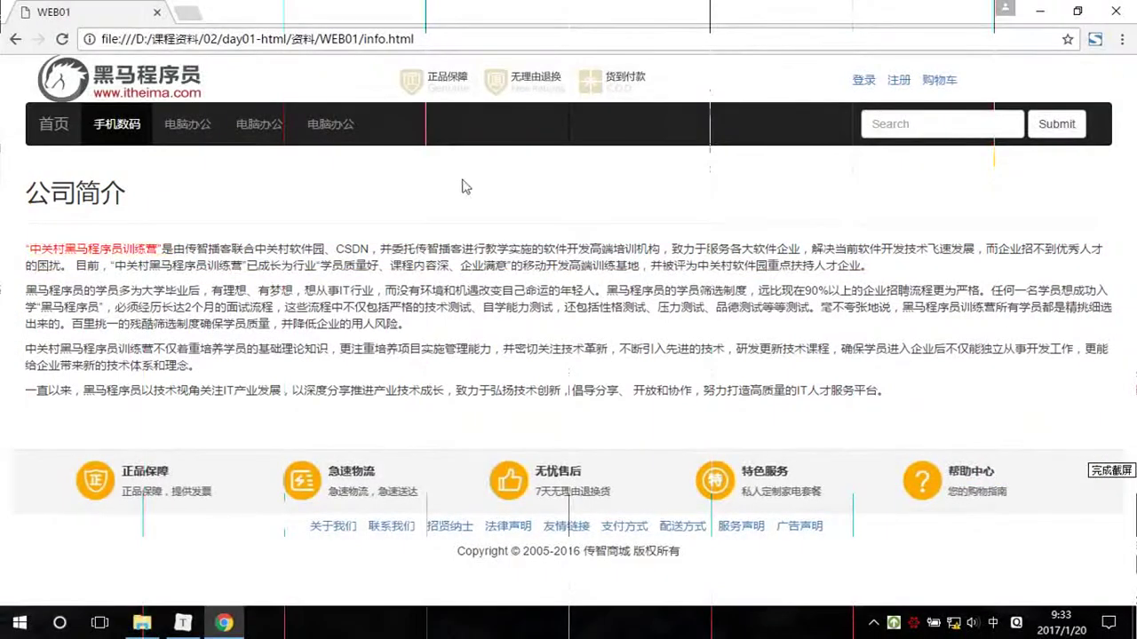
Switch to the Typora notes and read the 1.网站信息页面 section with its requirements analysis
click(1039, 11)
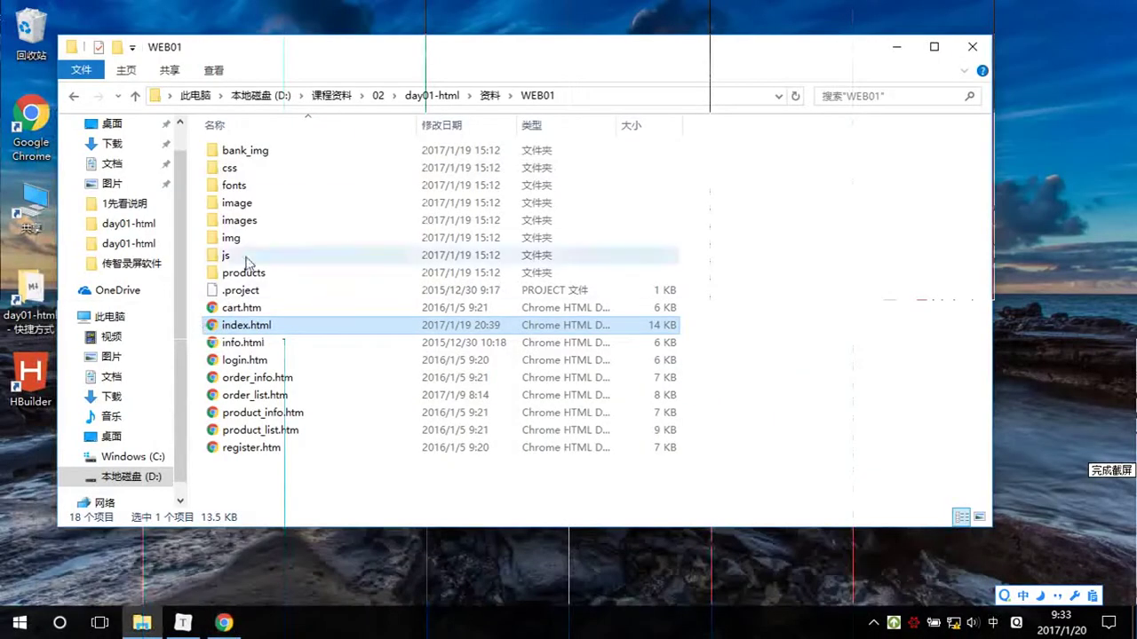
click(182, 625)
scroll(476, 394, down, 2)
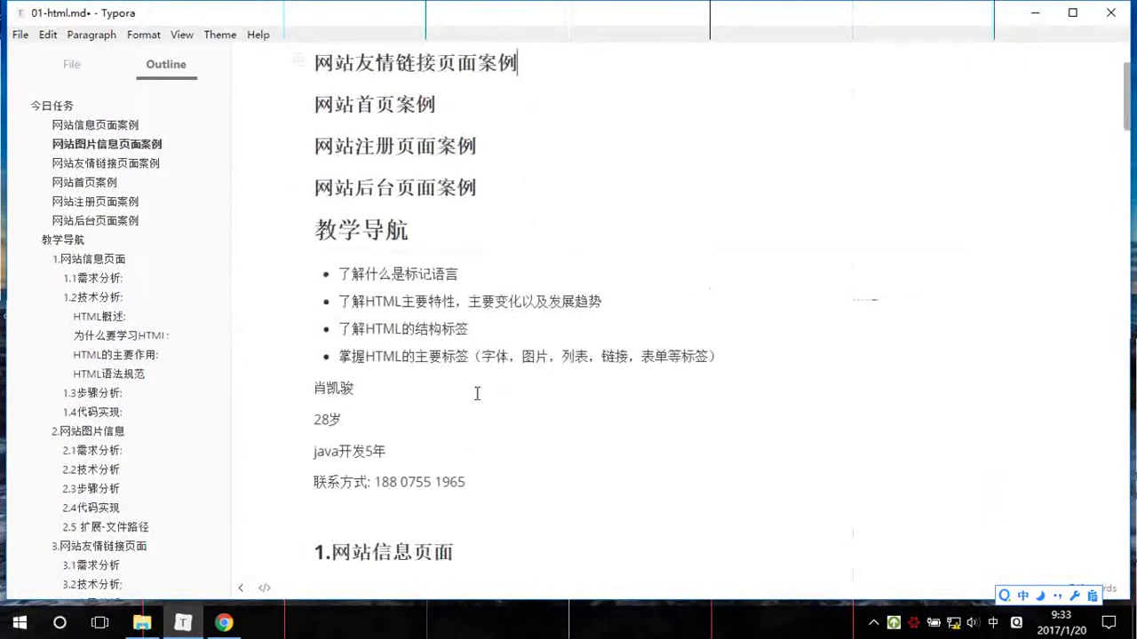
scroll(370, 392, down, 4)
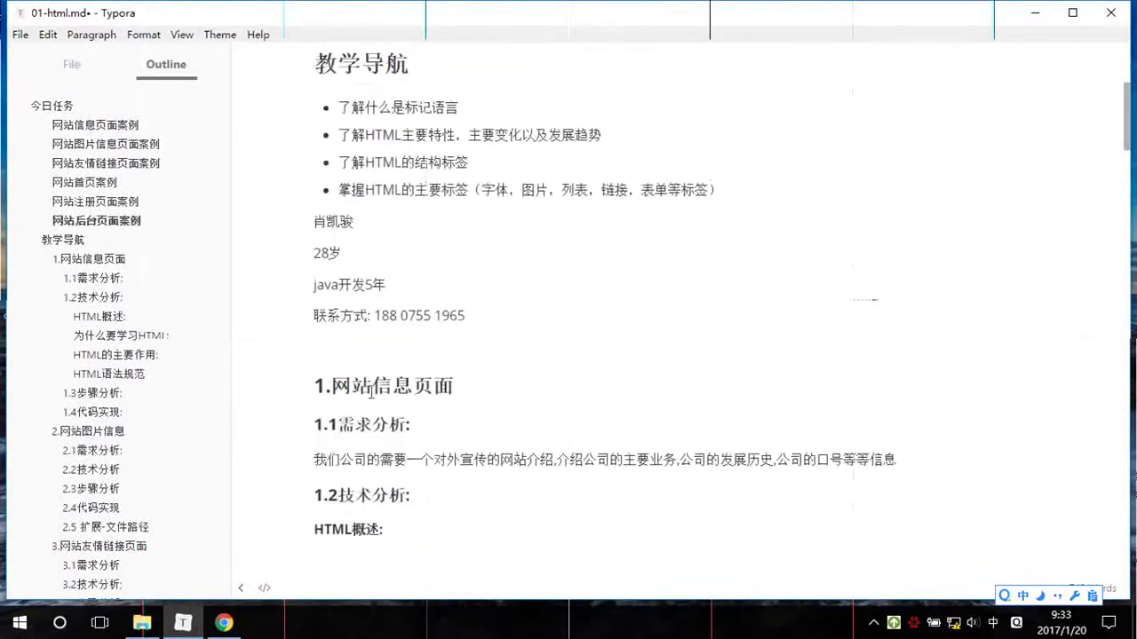
Minimize the open windows, create a text document on the desktop with its default name, and open it in Notepad
click(1039, 14)
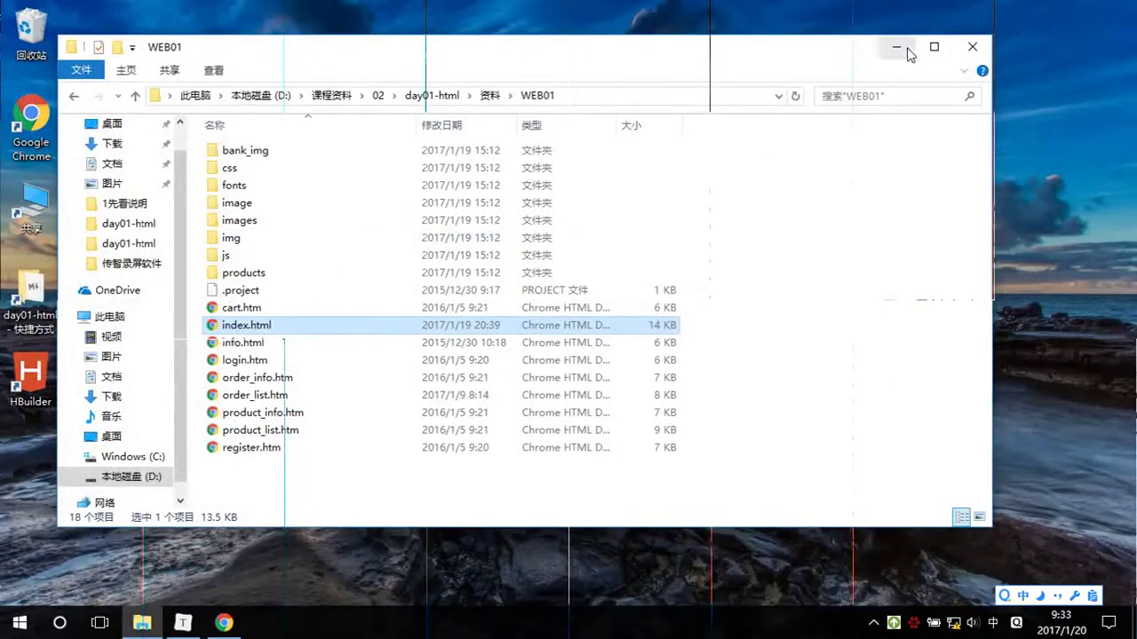
click(890, 45)
right_click(740, 405)
mouse_move(847, 345)
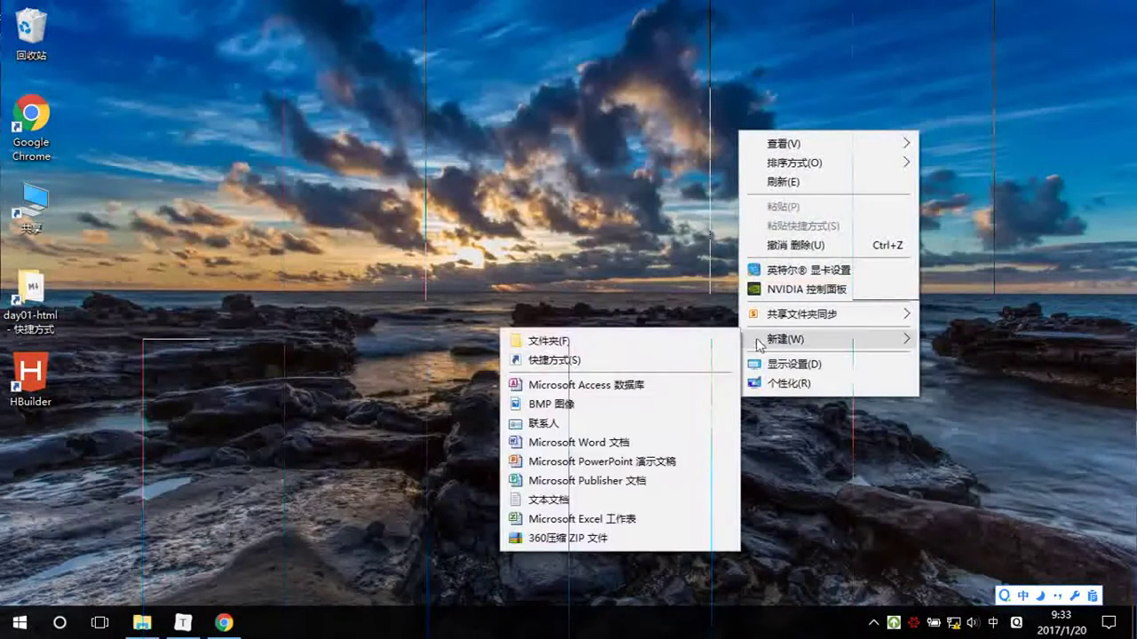
click(591, 500)
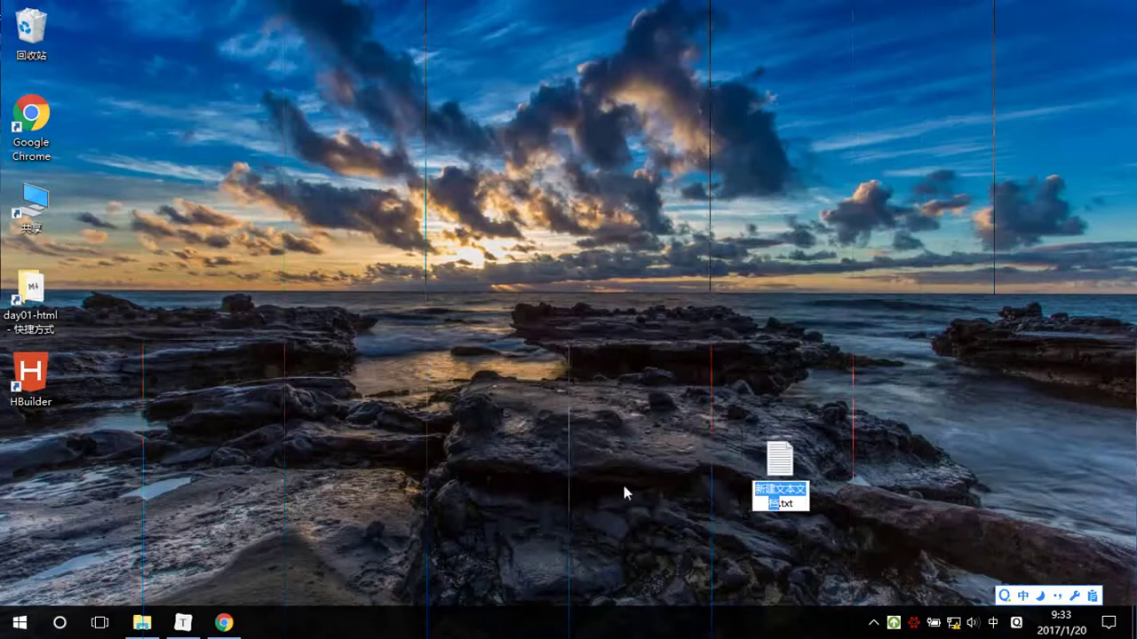
key(Return)
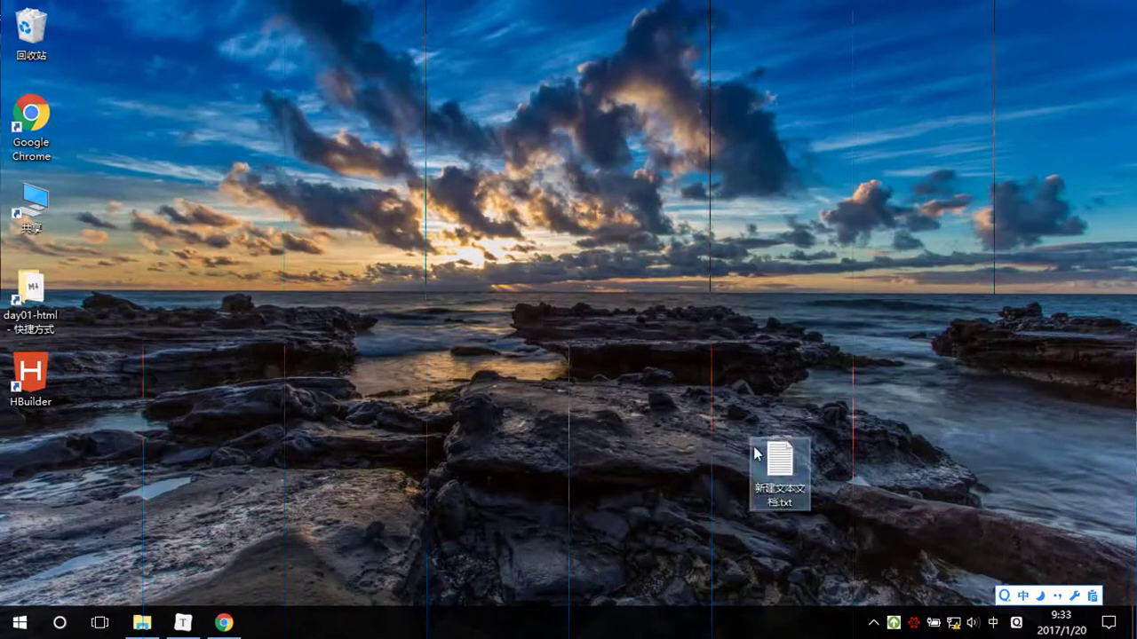
double_click(779, 462)
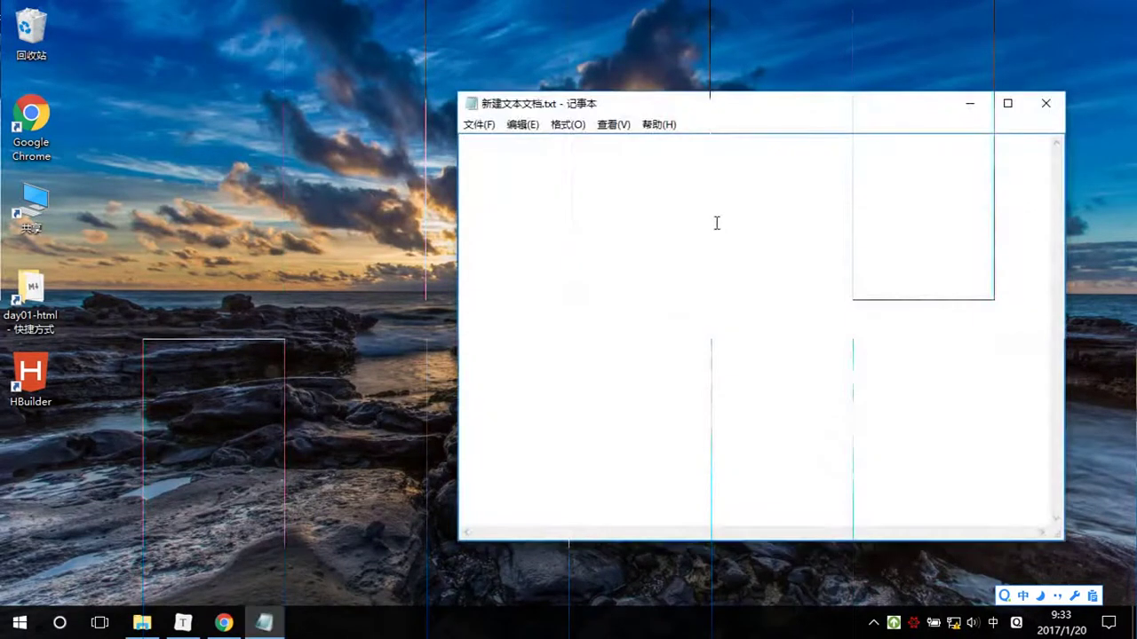
Write 公司简介 in the empty text document and select the phrase
text(公司)
text(jianjie)
key(space)
drag(708, 209, 303, 120)
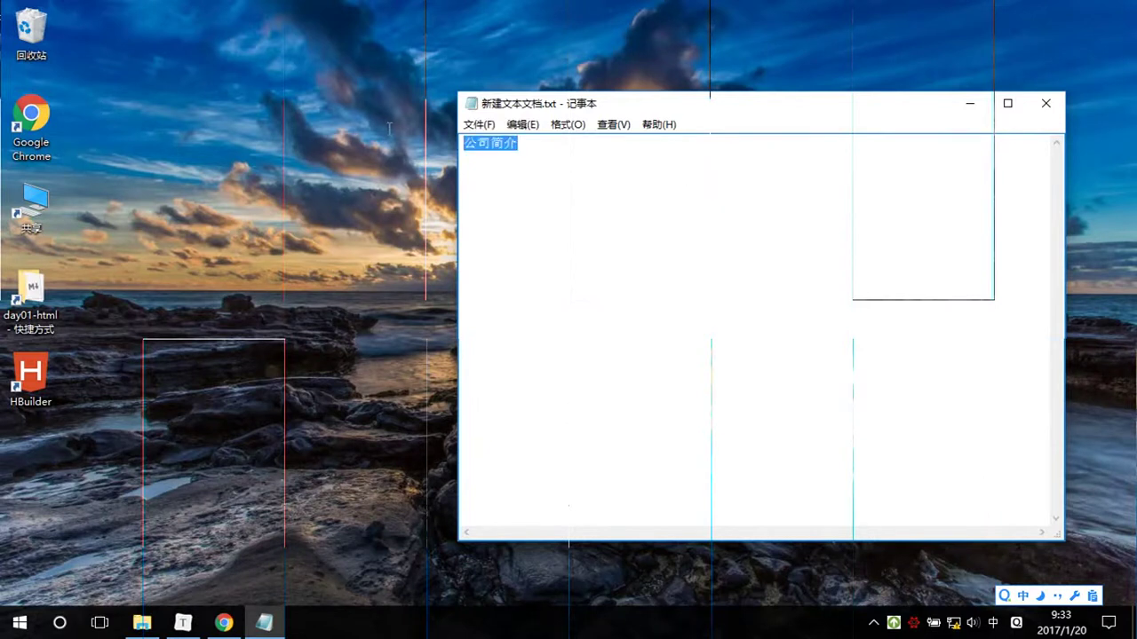
click(577, 209)
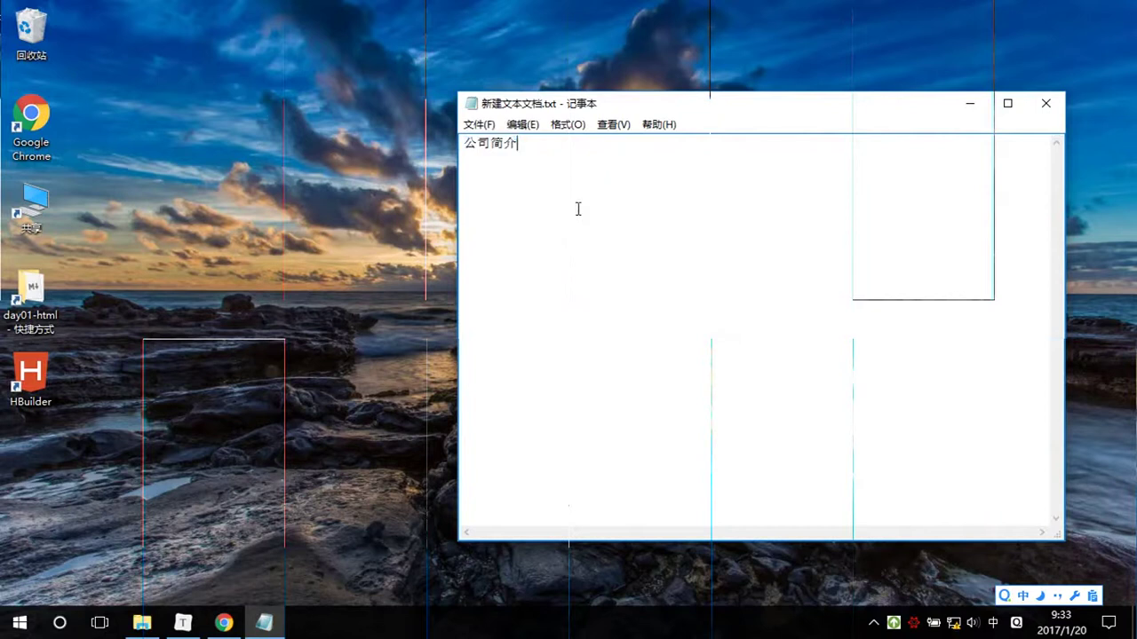
drag(542, 151, 462, 146)
click(305, 282)
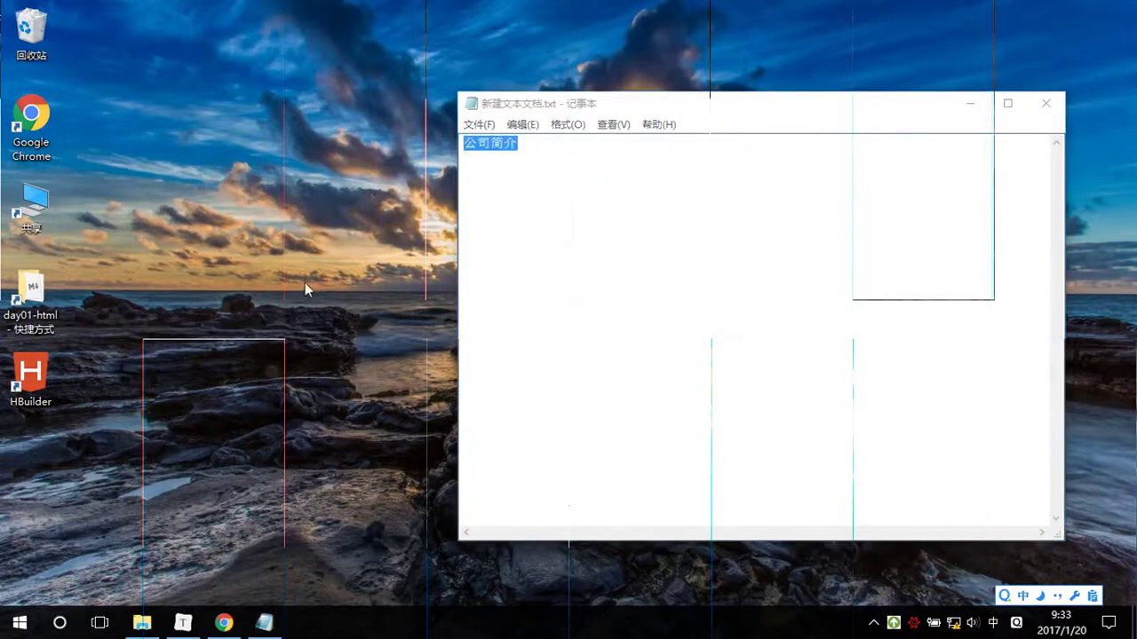
right_click(253, 435)
click(223, 504)
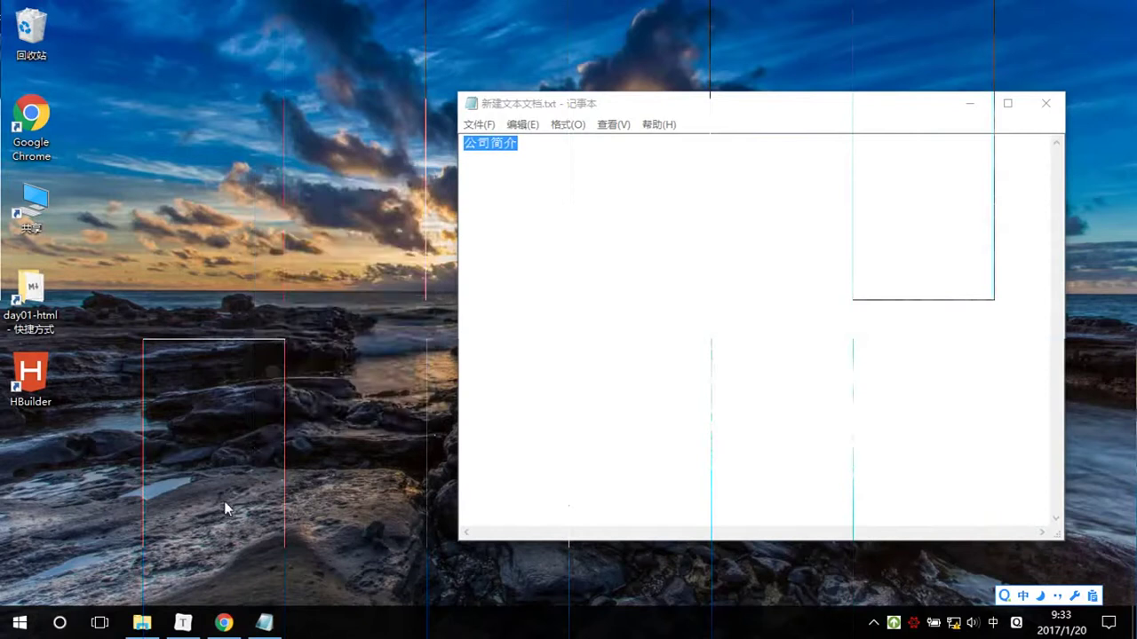
click(595, 167)
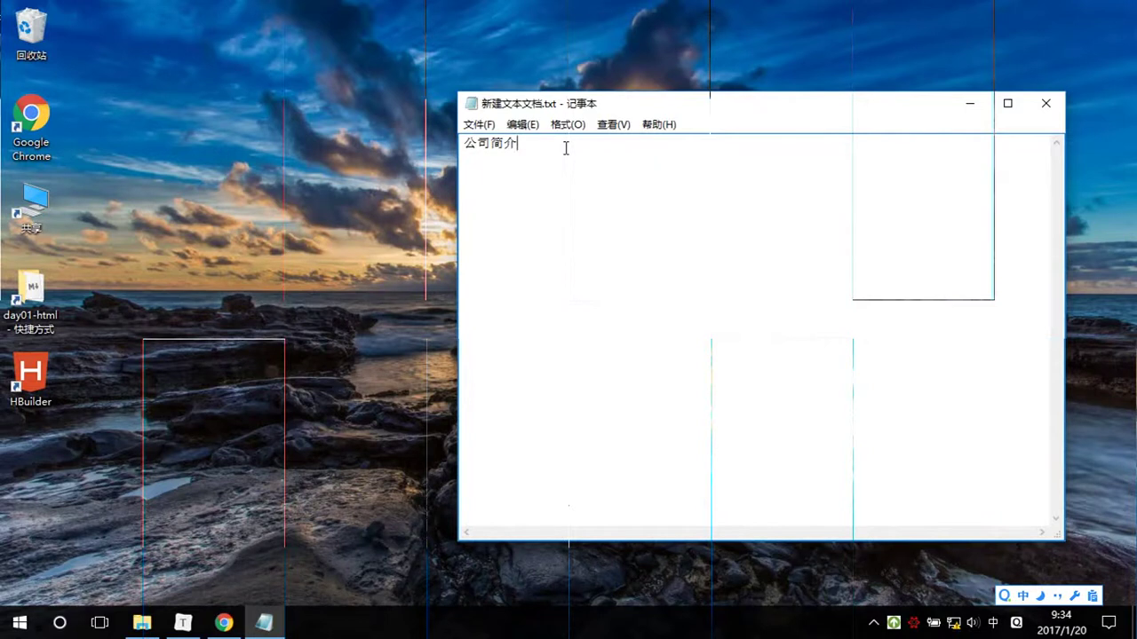
right_click(210, 230)
click(150, 304)
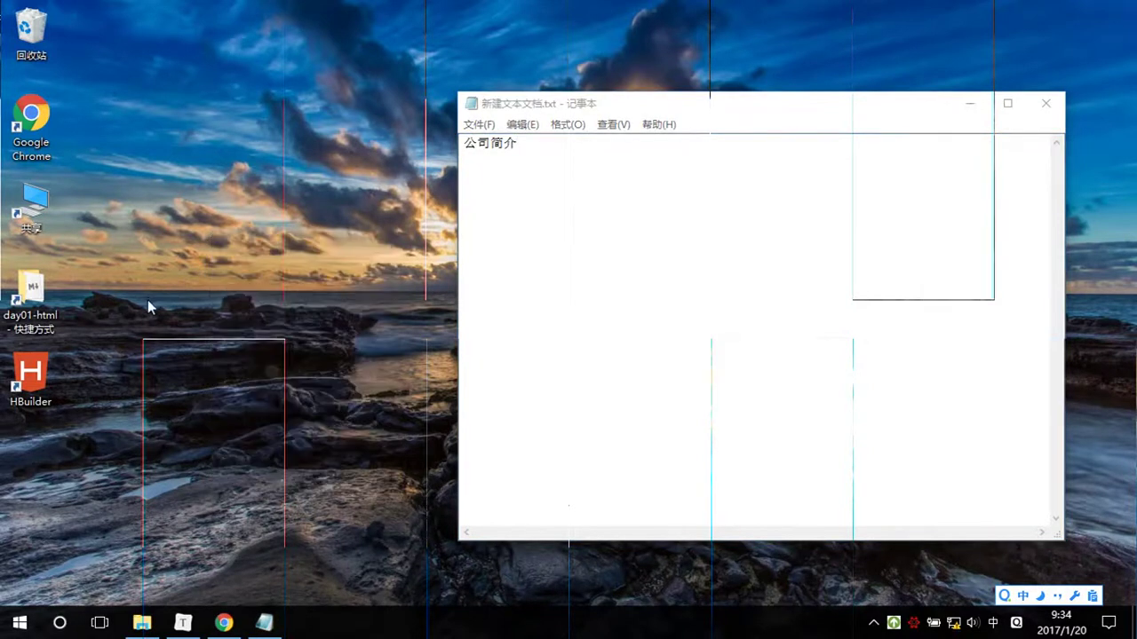
Create a Microsoft Word document on the desktop with its default name and open it in Word
right_click(156, 314)
mouse_move(306, 528)
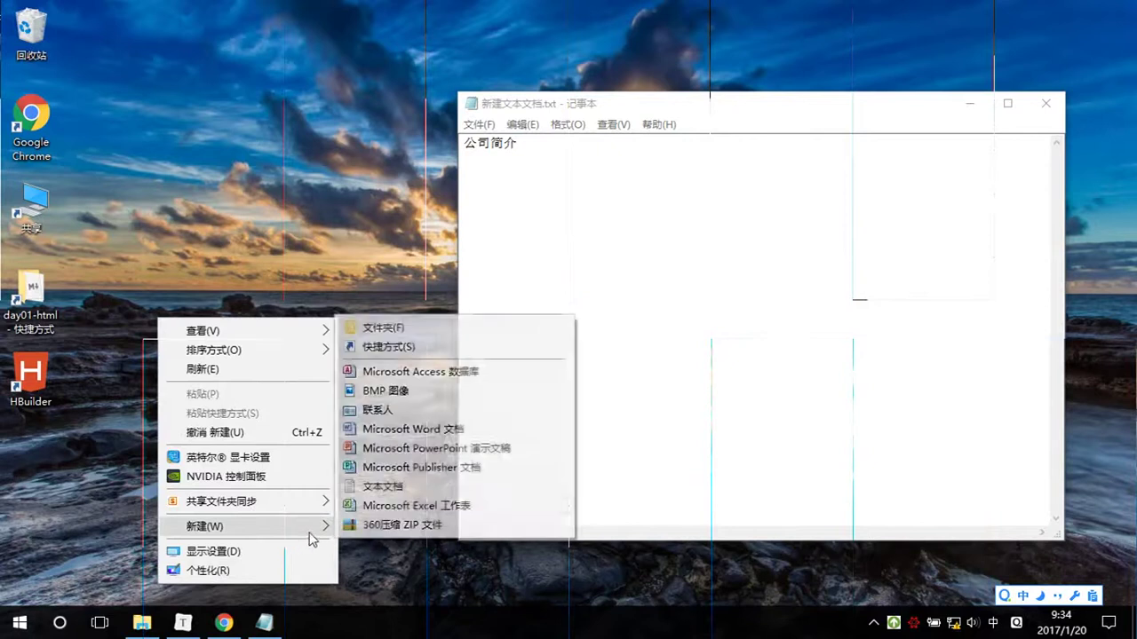
click(403, 431)
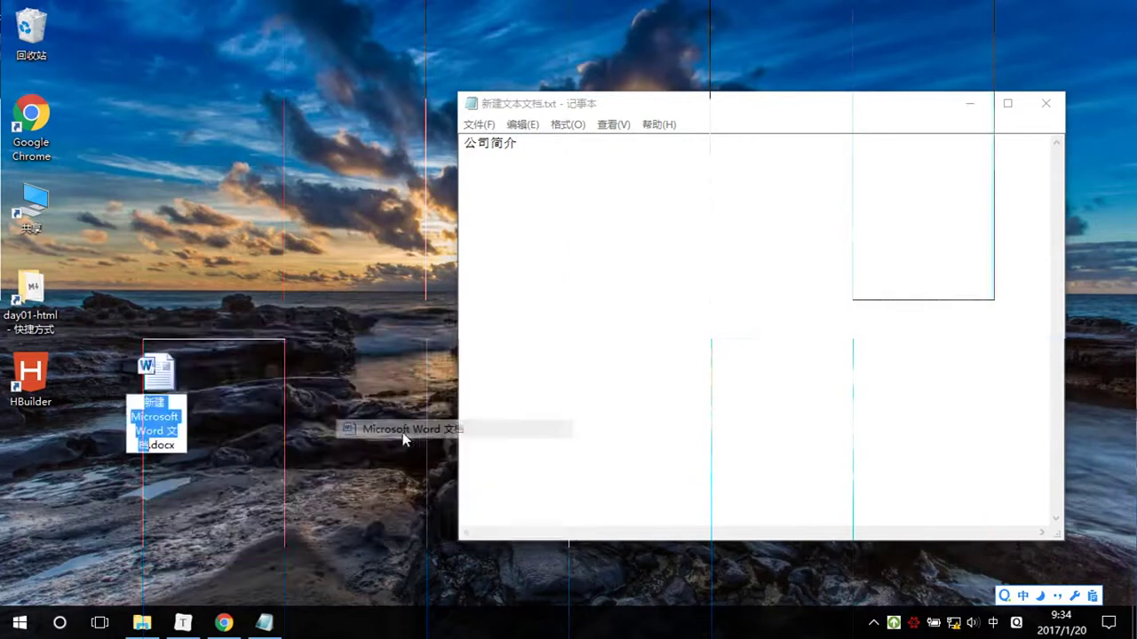
double_click(160, 382)
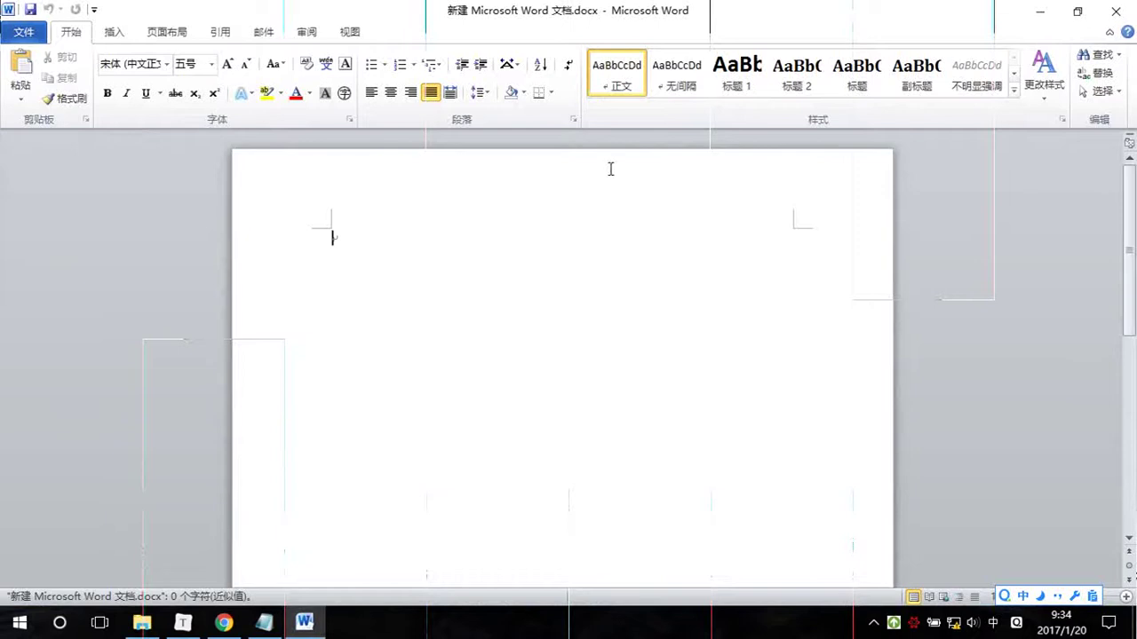
Write the poem title 静夜思 as the document's first line and start a new paragraph
text(jing)
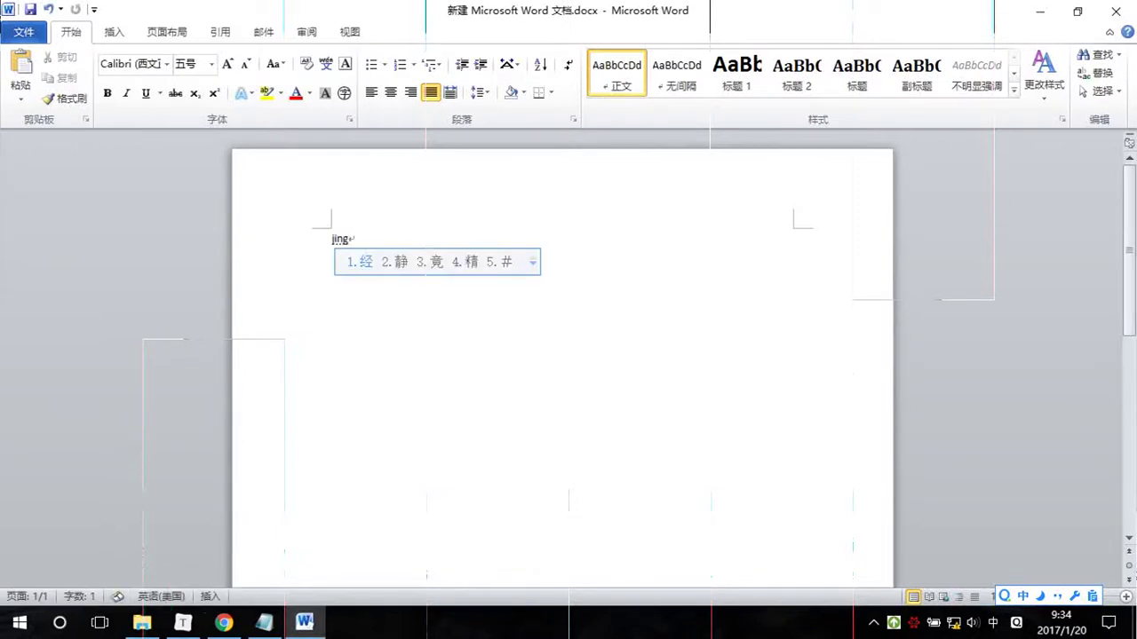
text(2yesi)
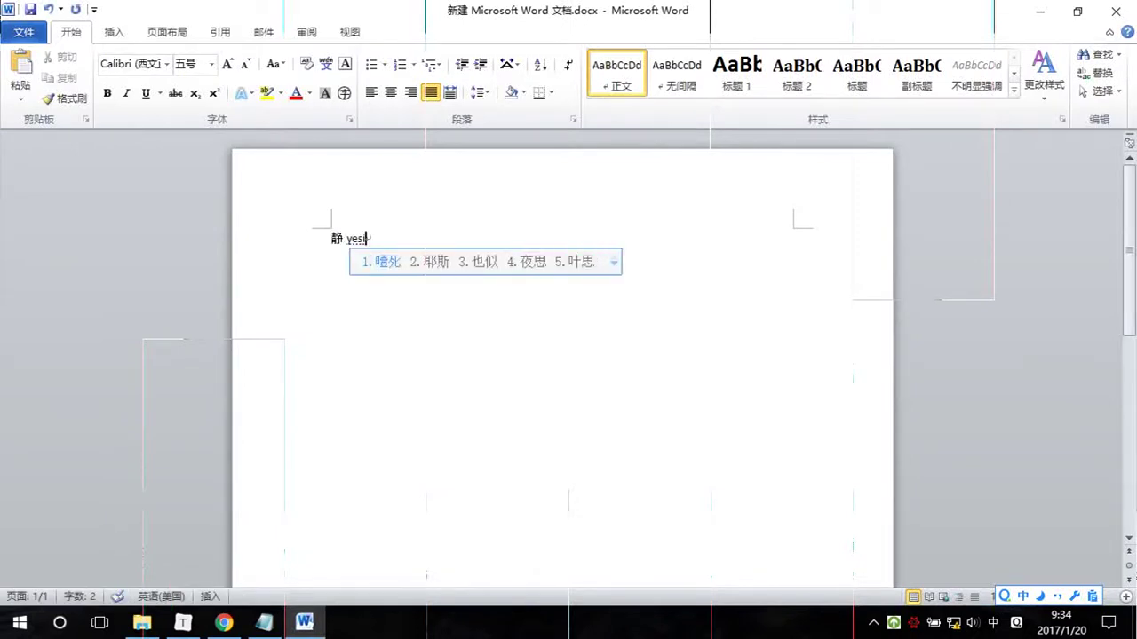
key(space)
key(BackSpace)
key(BackSpace)
text(ye)
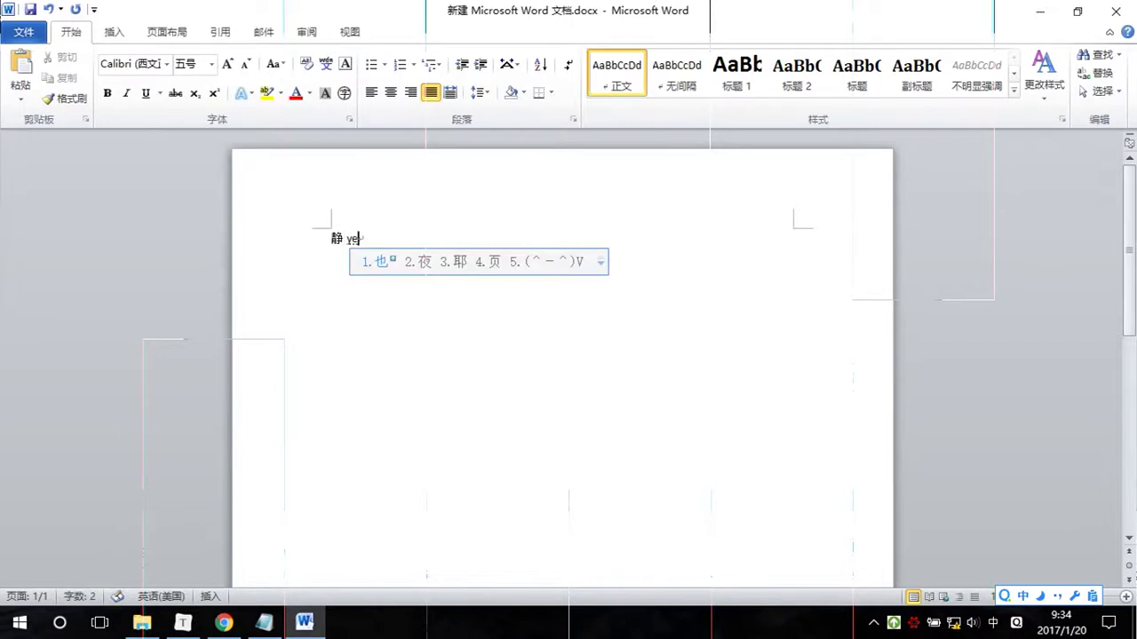
text(2si)
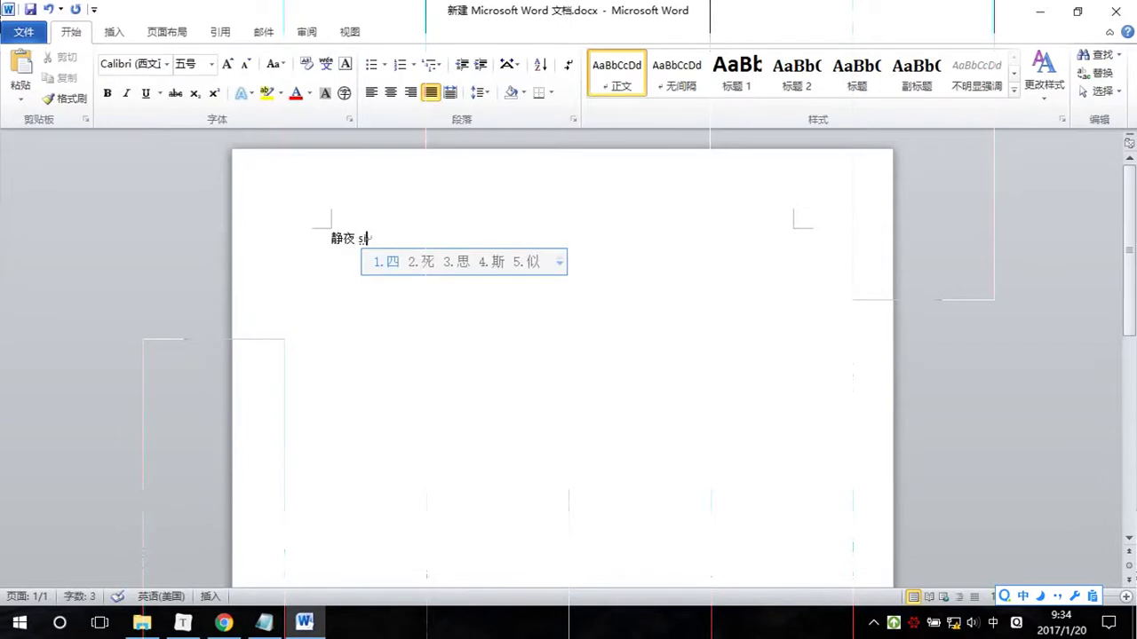
text(3)
key(Return)
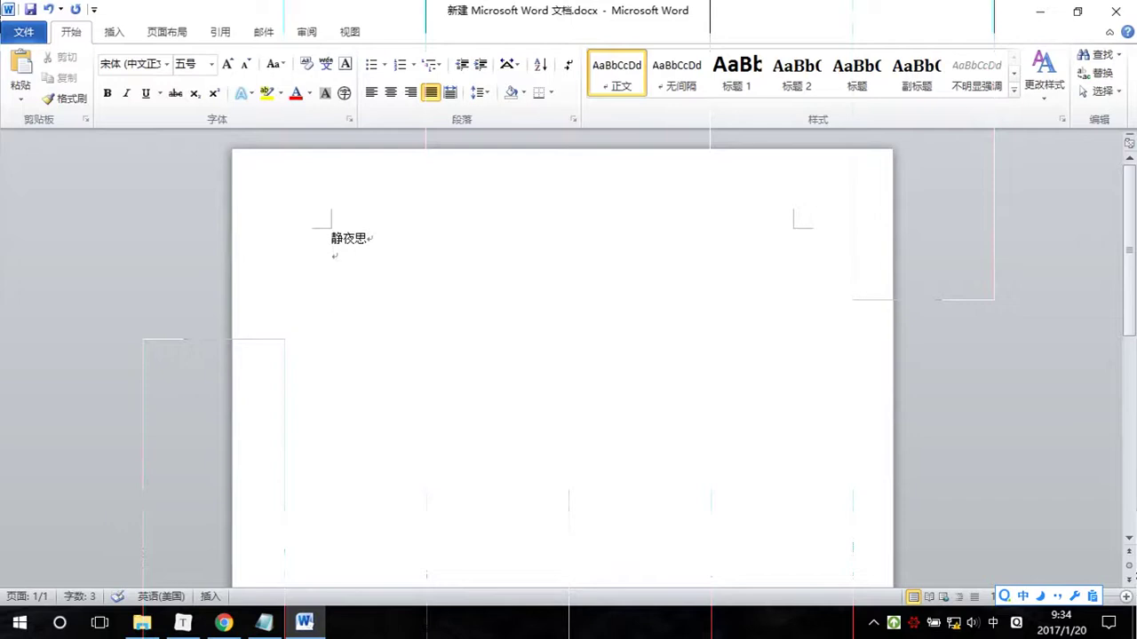
Add the author line --李白 under the poem title
text(--)
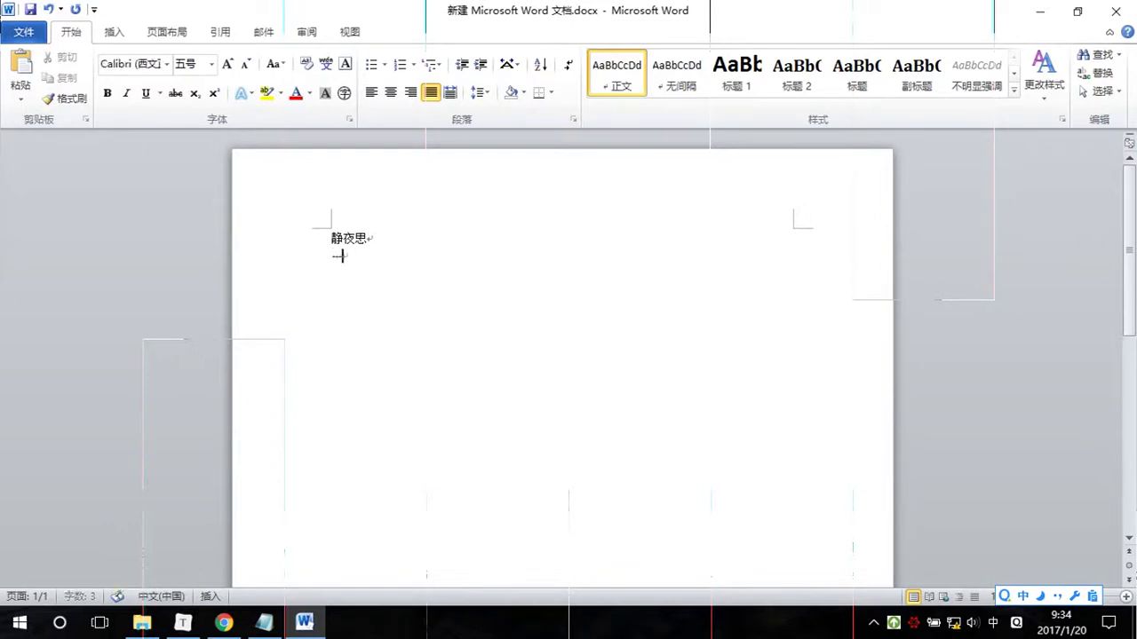
text(libai)
key(space)
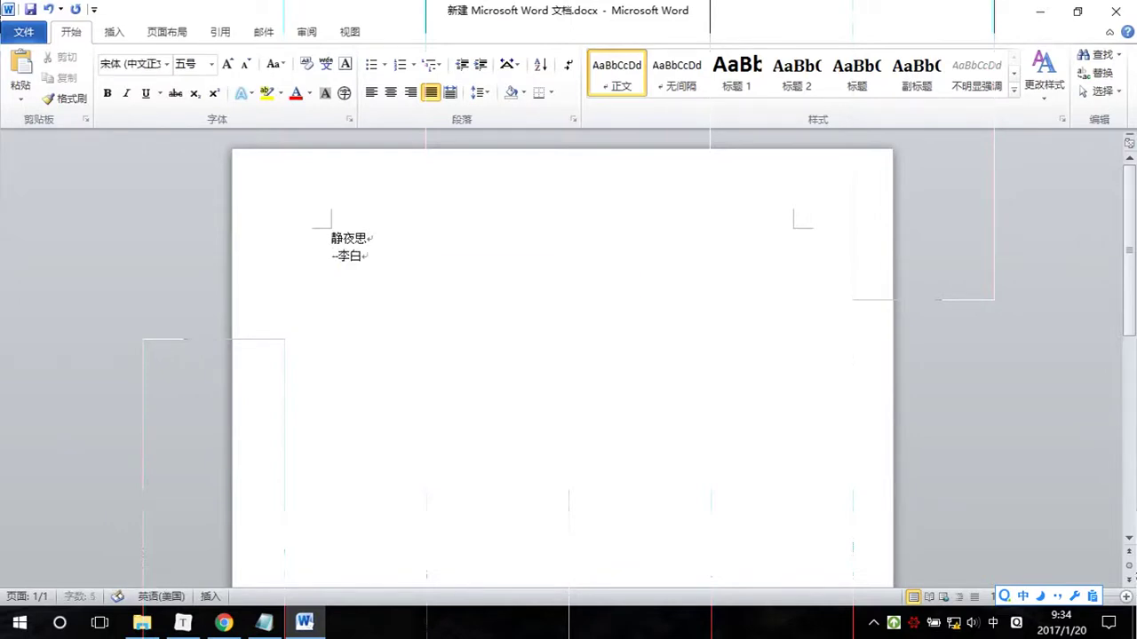
key(Return)
Write the first verse line 床前明月光, under the author line
text(chu)
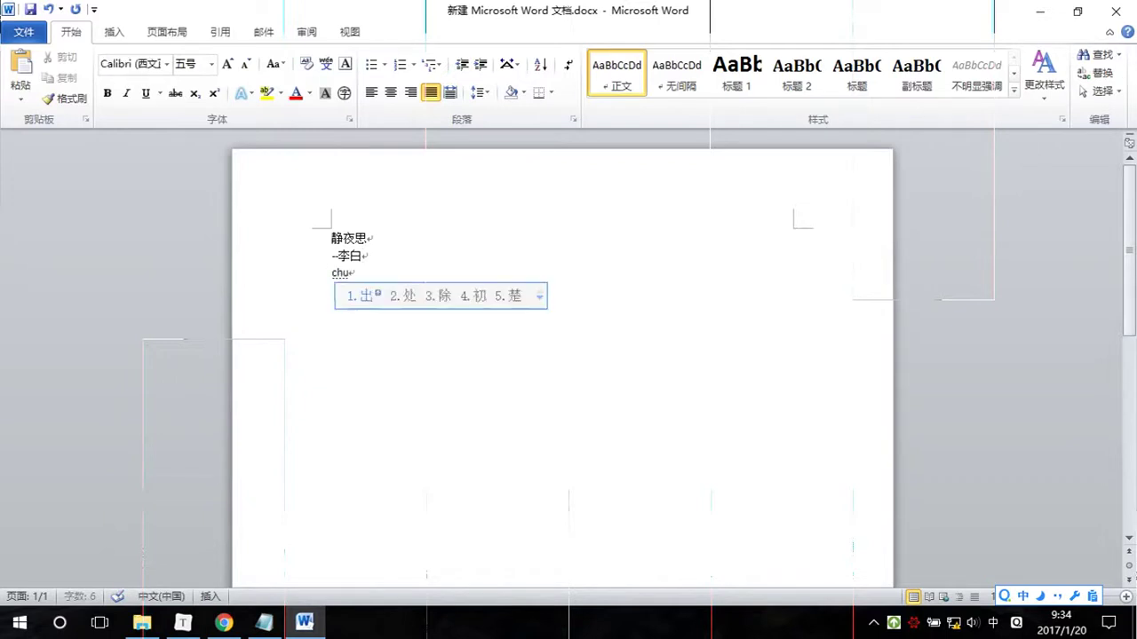
text(angqianmingyueguang)
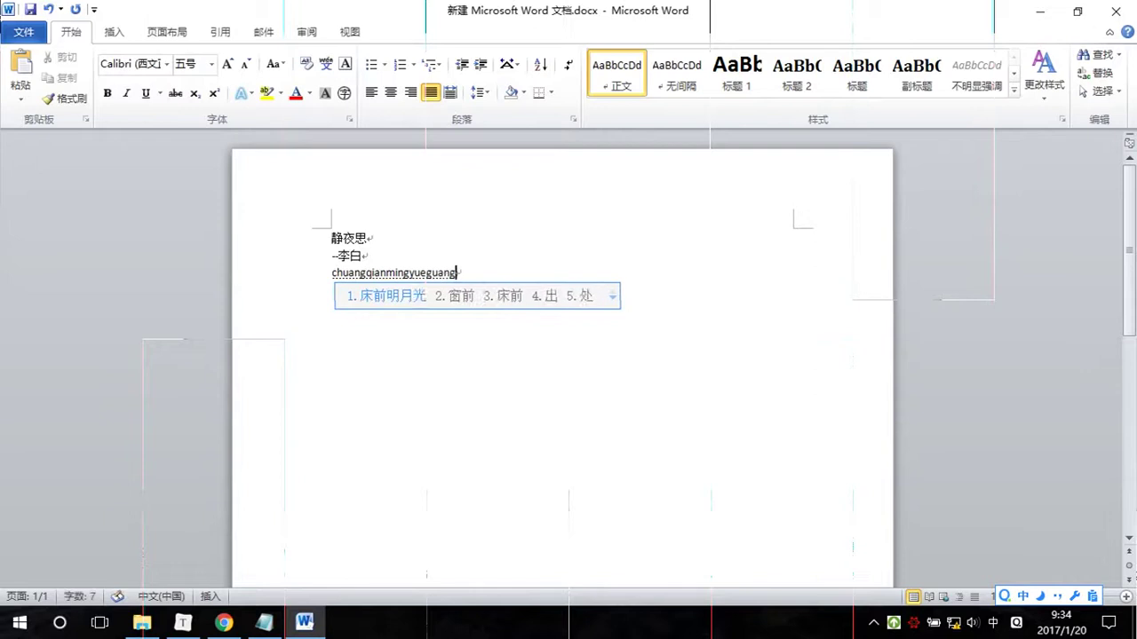
key(space)
text(,)
key(Return)
Write the second verse line 地上鞋两双, and start another paragraph below it
text(dishang)
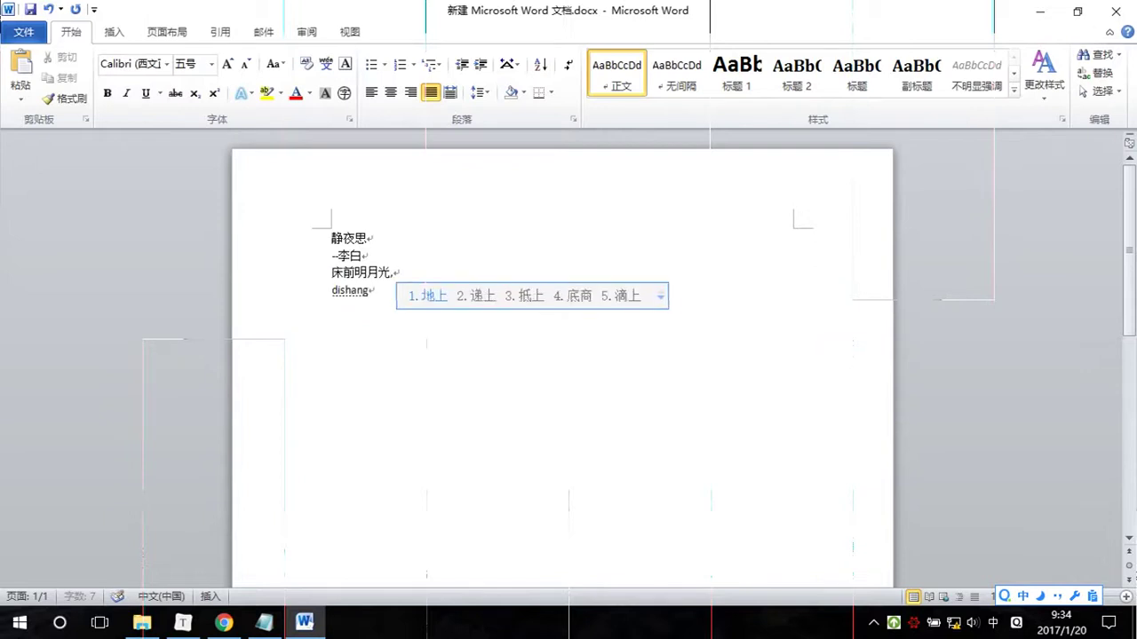
key(space)
text(xie)
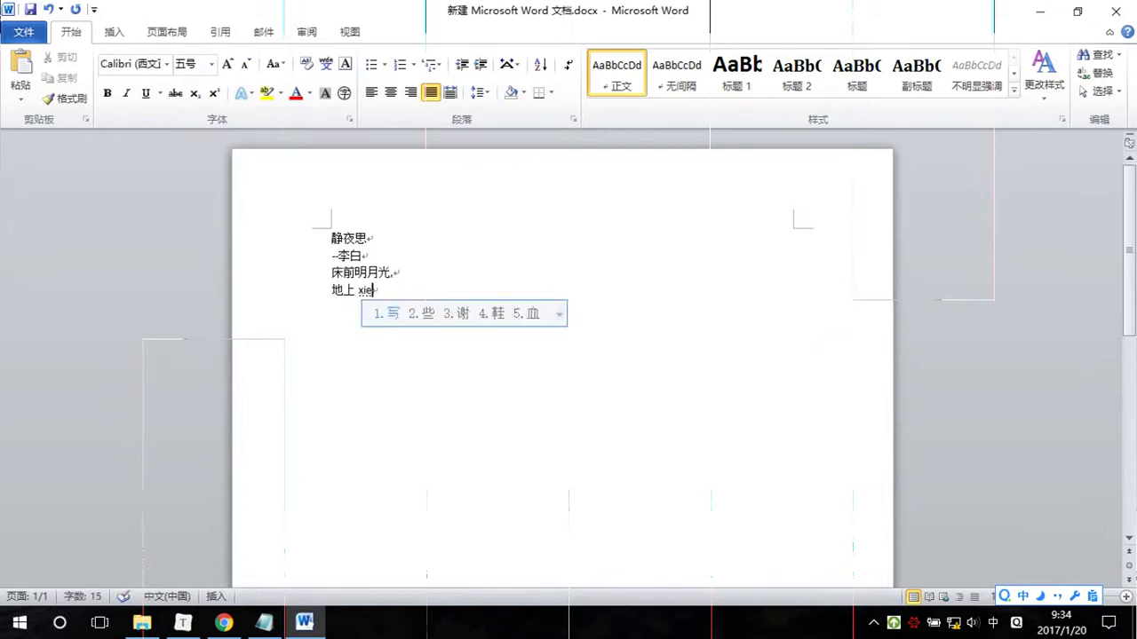
key(BackSpace)
text(e4)
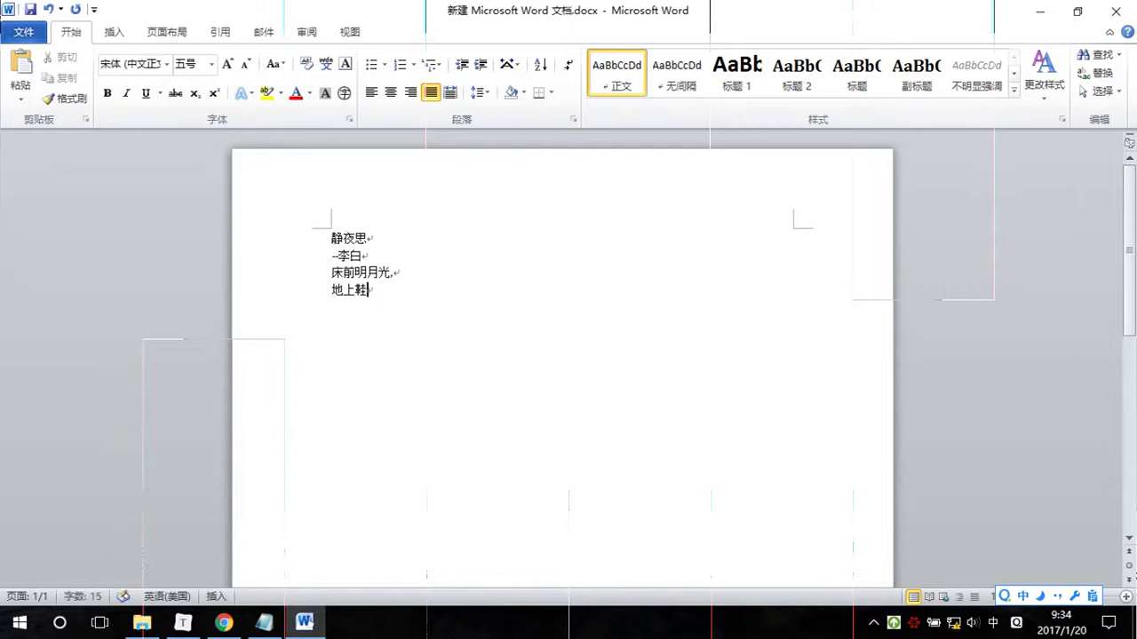
text( liangshua)
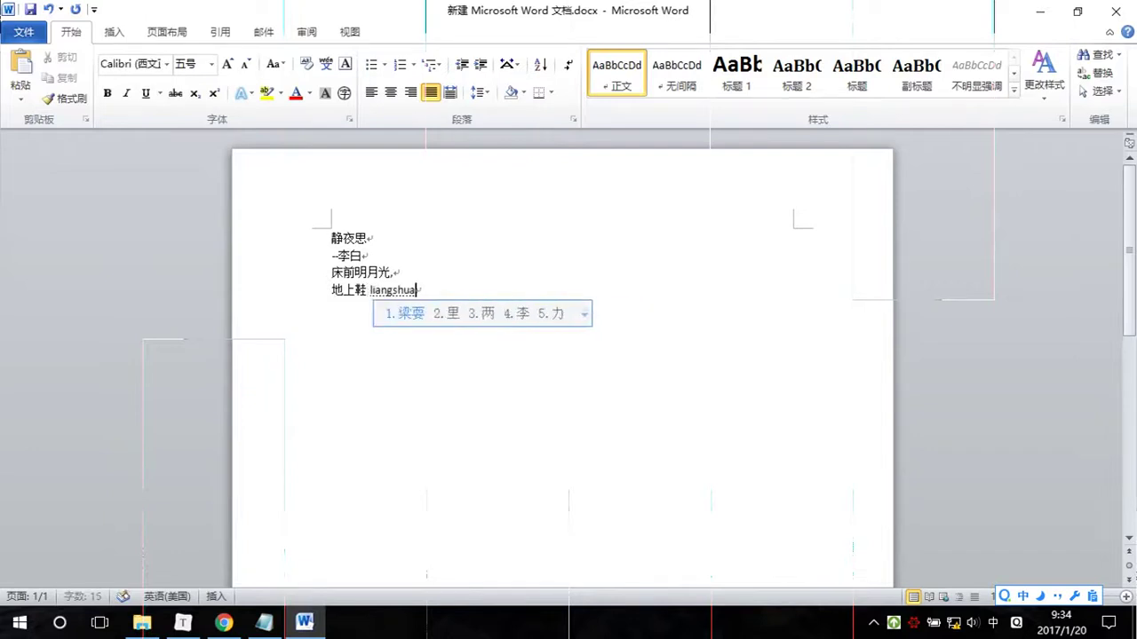
text(ng)
key(space)
text(,)
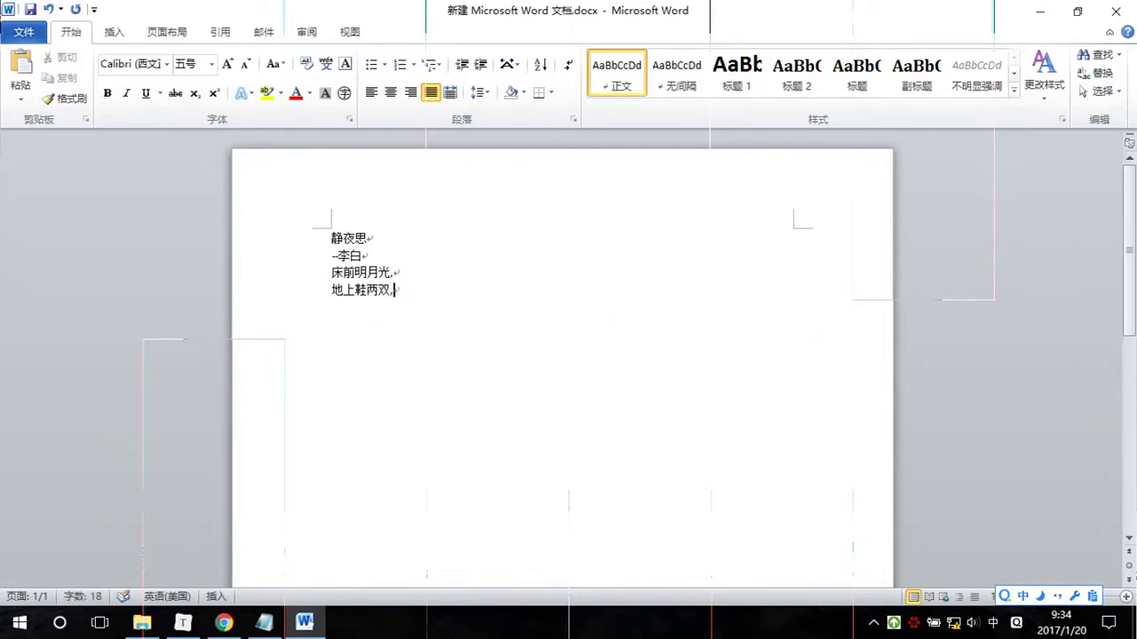
key(Return)
Write the third verse line 举头望明月, and start another paragraph below it
text(juetou)
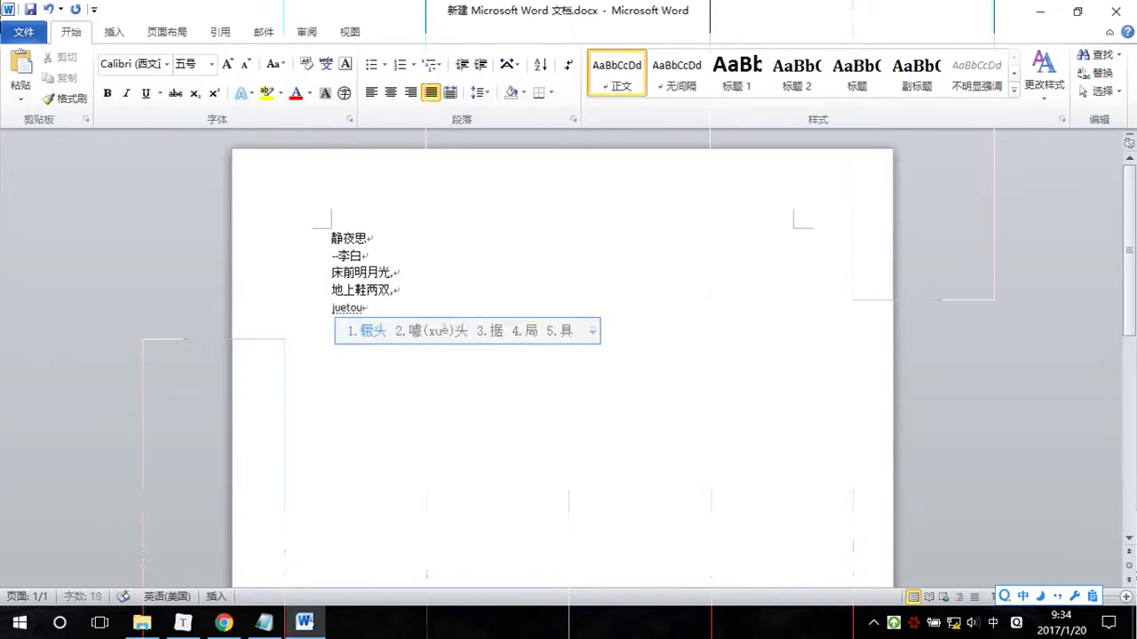
key(BackSpace)
key(BackSpace)
key(BackSpace)
key(BackSpace)
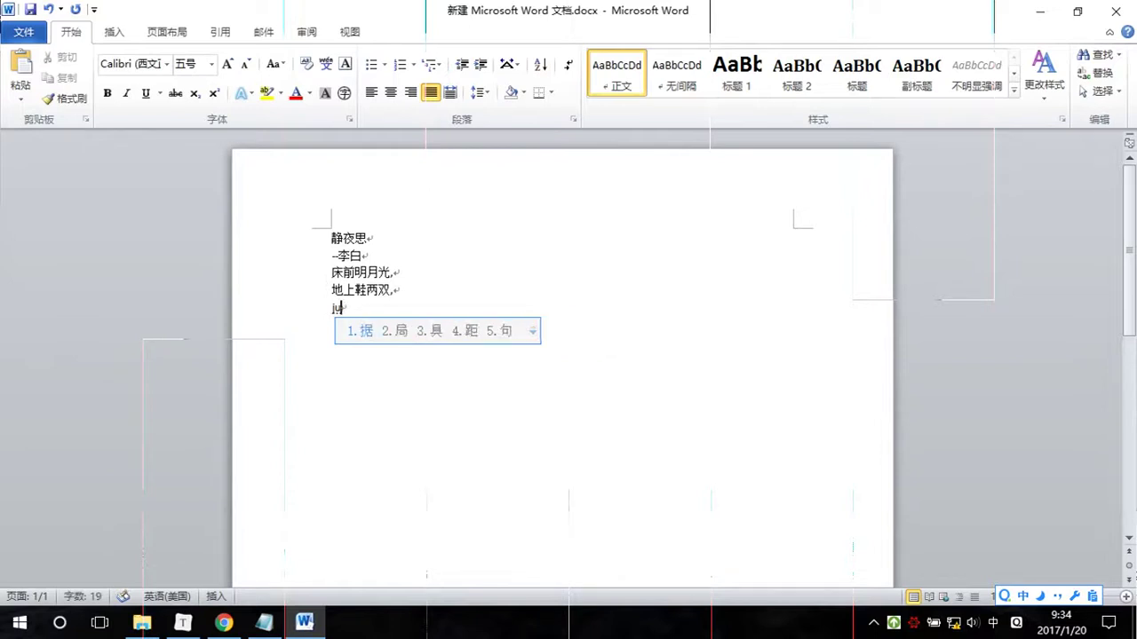
text(etou)
key(BackSpace)
key(BackSpace)
key(BackSpace)
key(BackSpace)
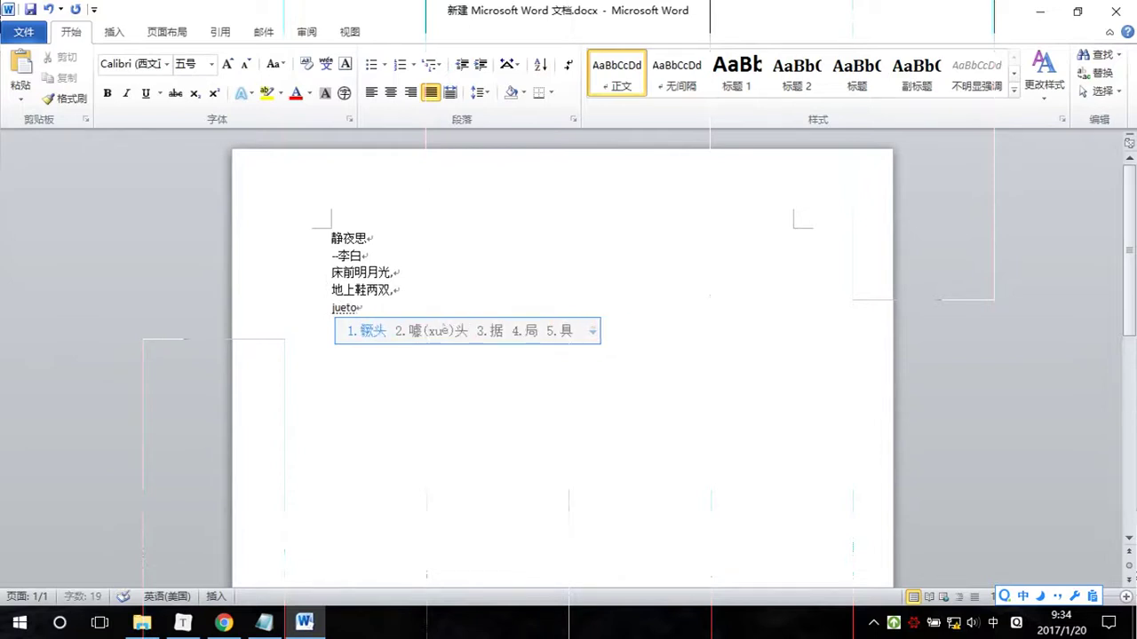
text(touw)
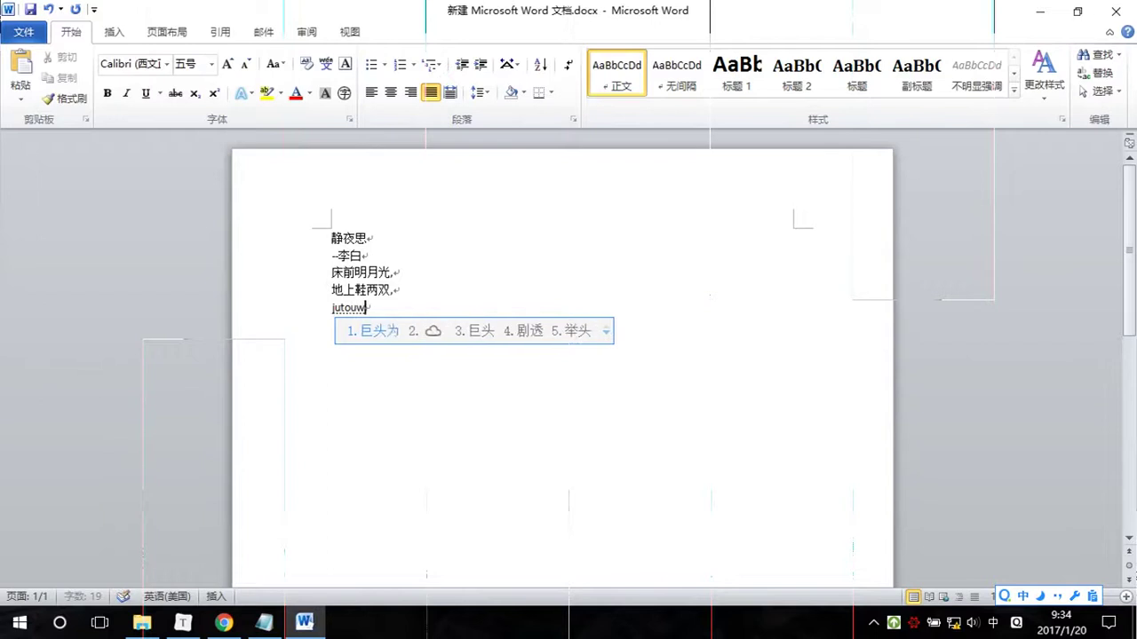
text(angmingyue)
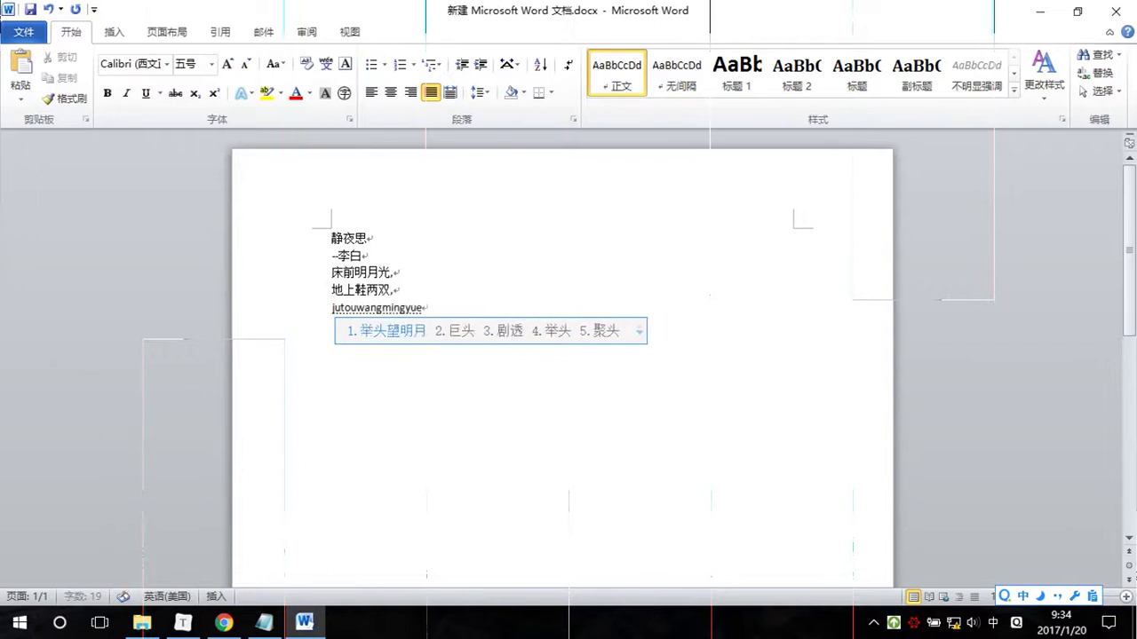
key(space)
text(,)
key(Return)
Write the fourth verse line 低头思故乡. under the third verse line
text(di)
text(tou)
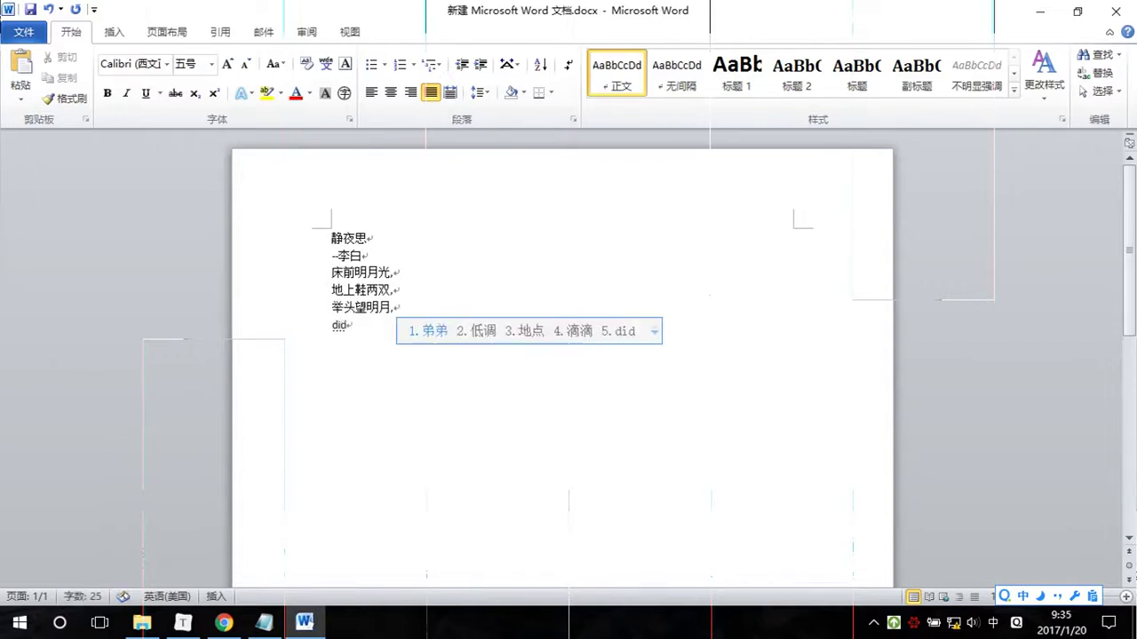
key(space)
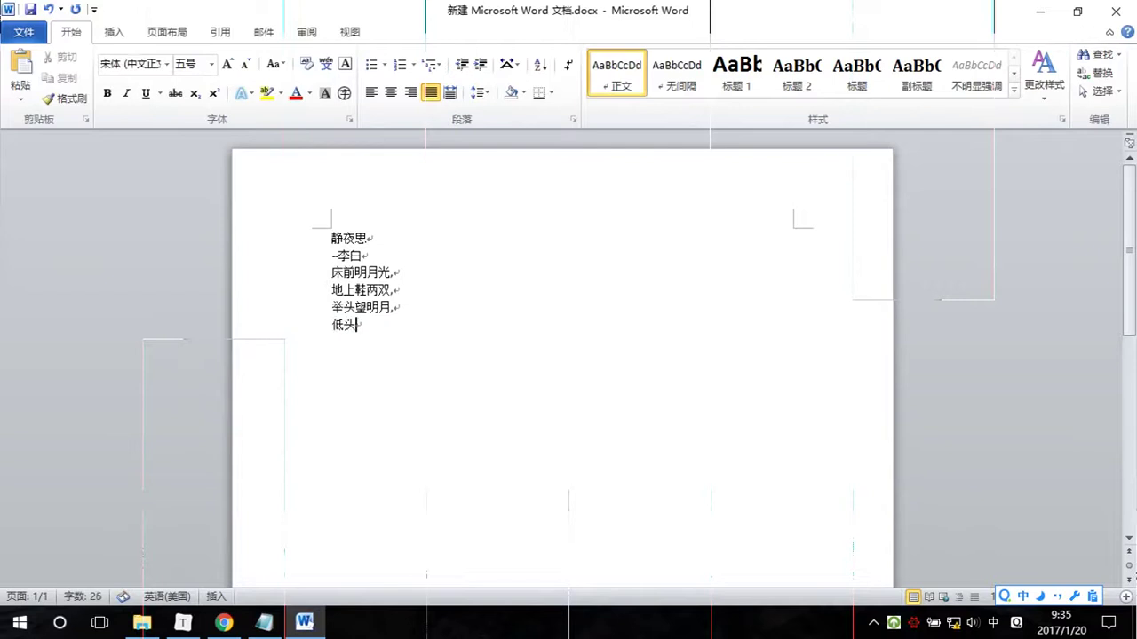
text(si2)
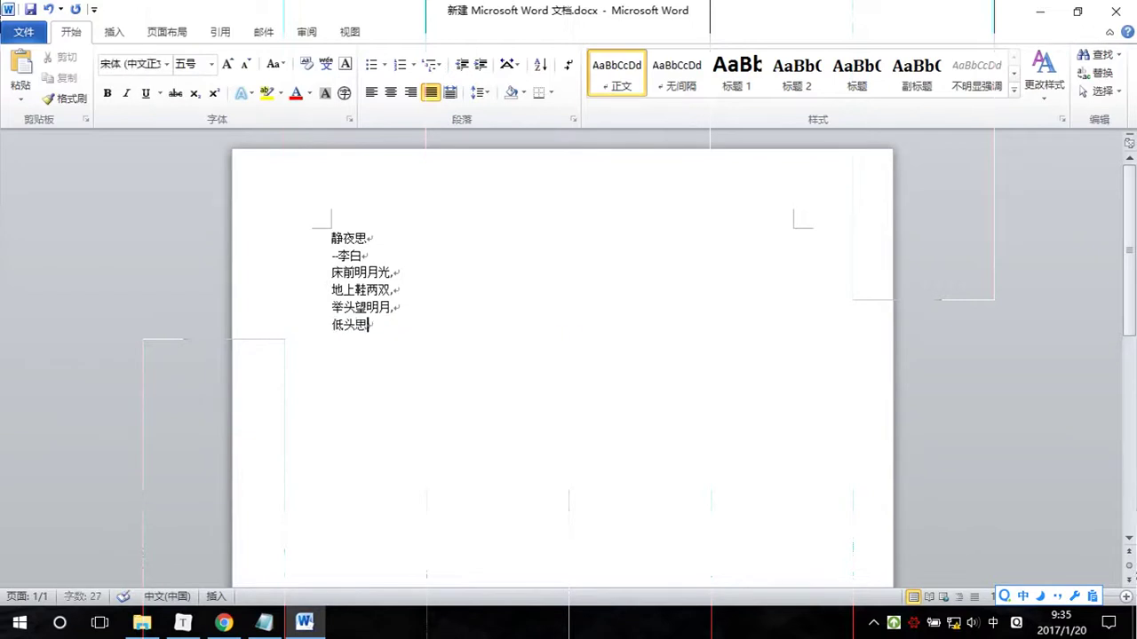
text(guxiang)
key(space)
text(.)
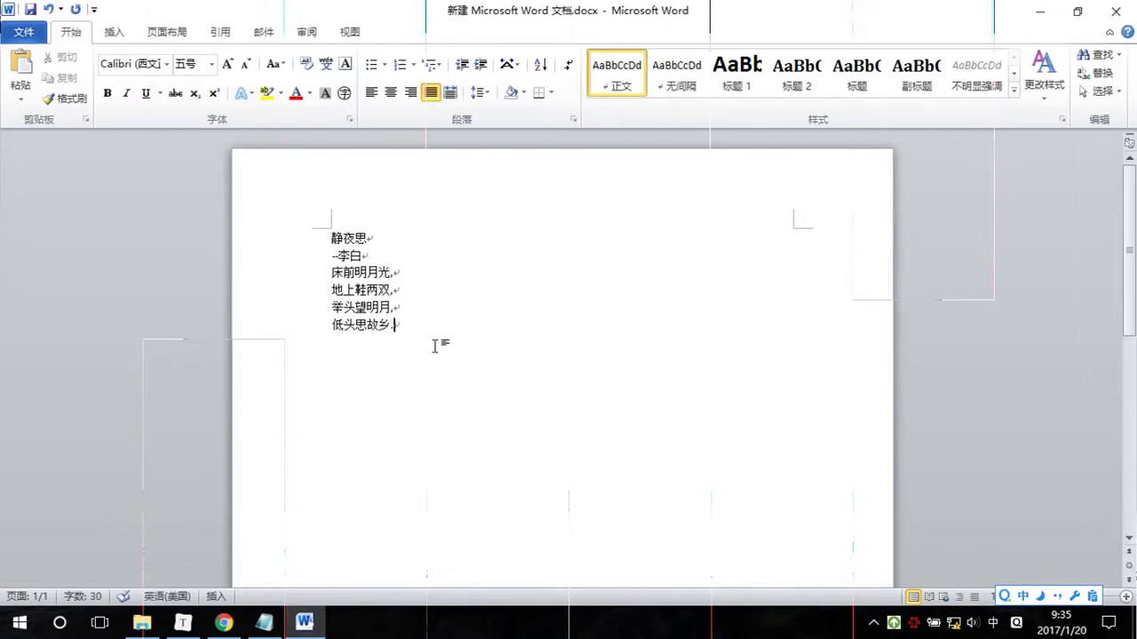
Copy the whole poem and replace all the text of 新建文本文档.txt in Notepad with it
drag(436, 343, 302, 231)
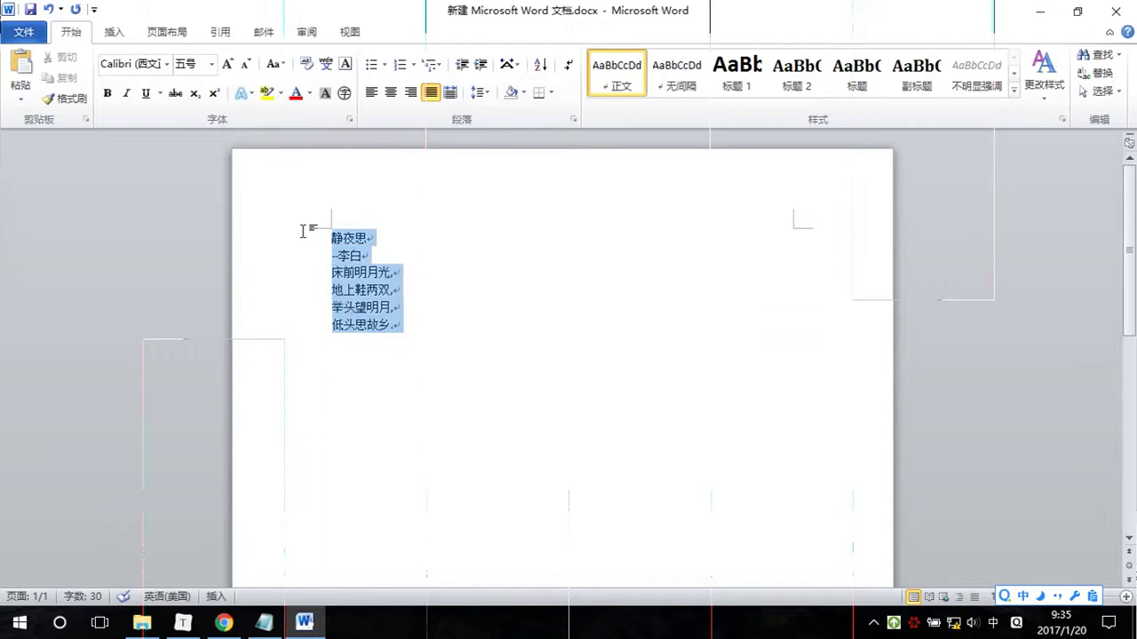
click(435, 275)
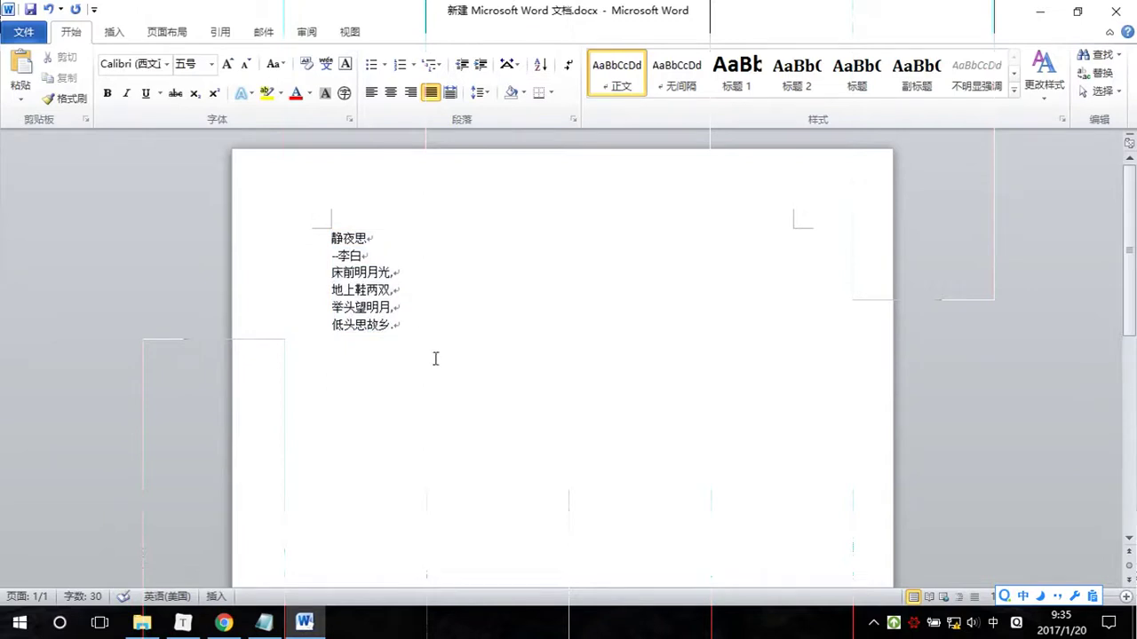
drag(422, 330, 223, 178)
key(ctrl+c)
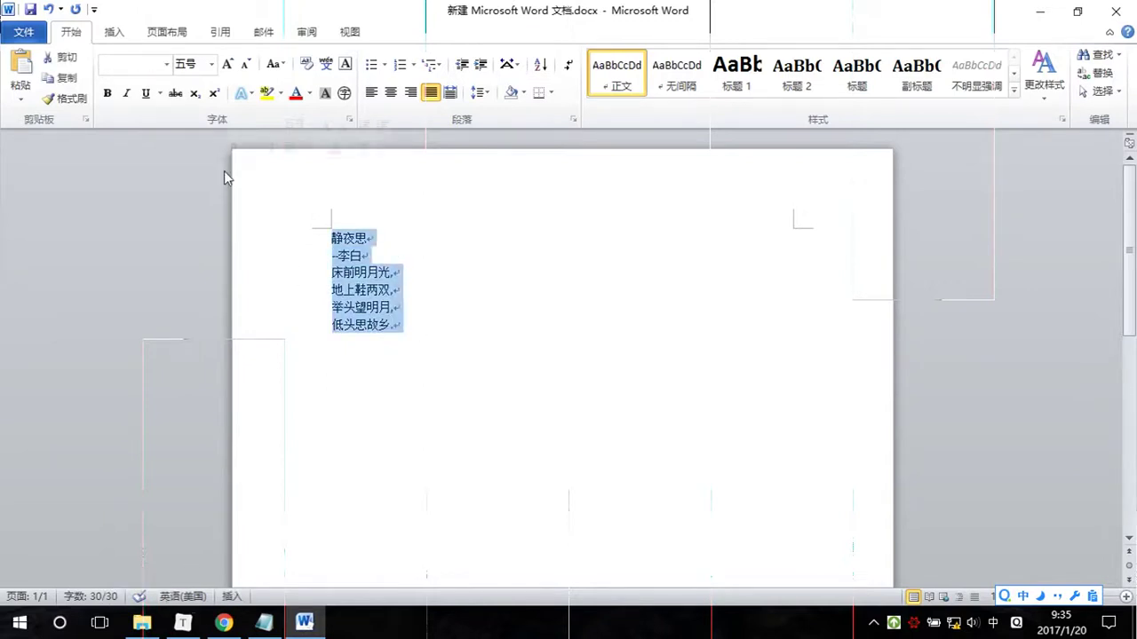
click(264, 621)
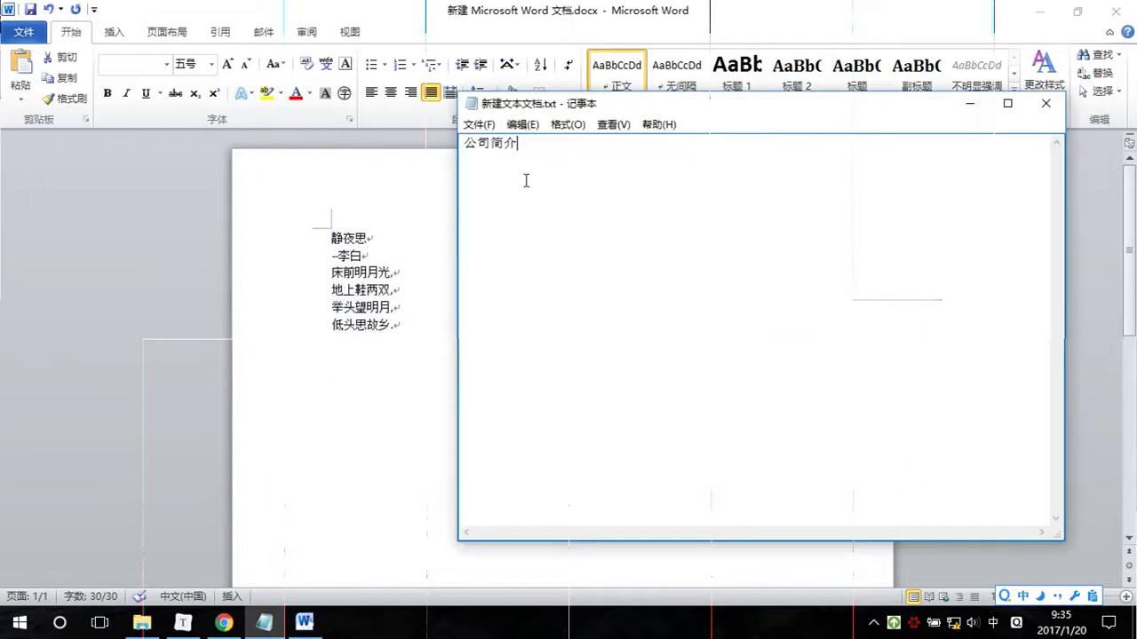
key(ctrl+a)
key(ctrl+v)
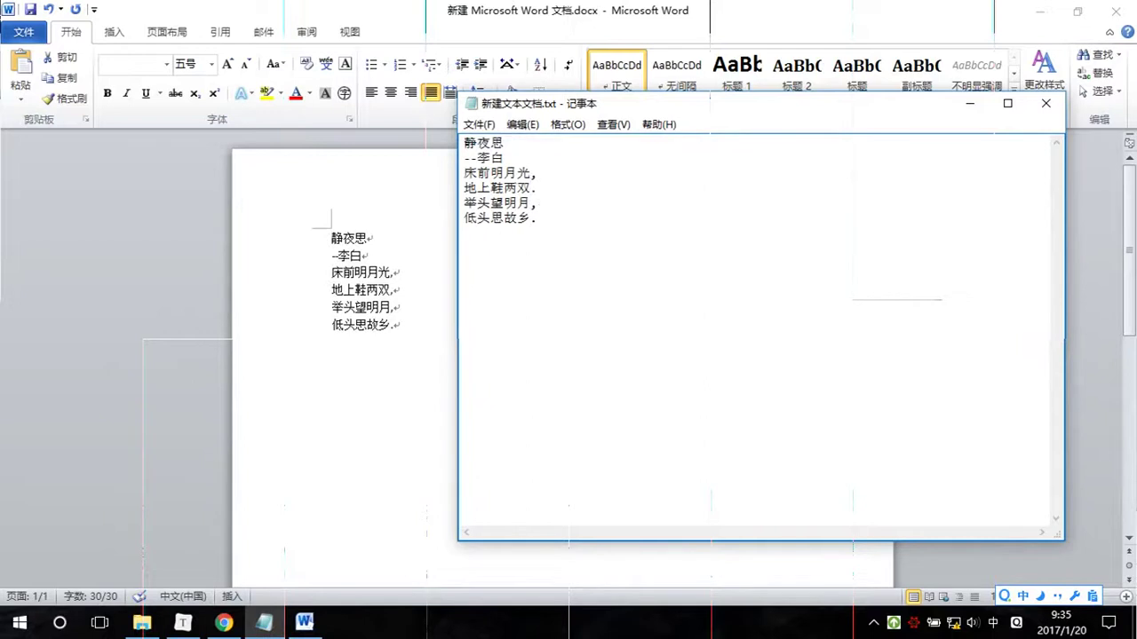
Back in Word, apply the 标题 1 style to the poem title 静夜思
click(405, 374)
click(487, 335)
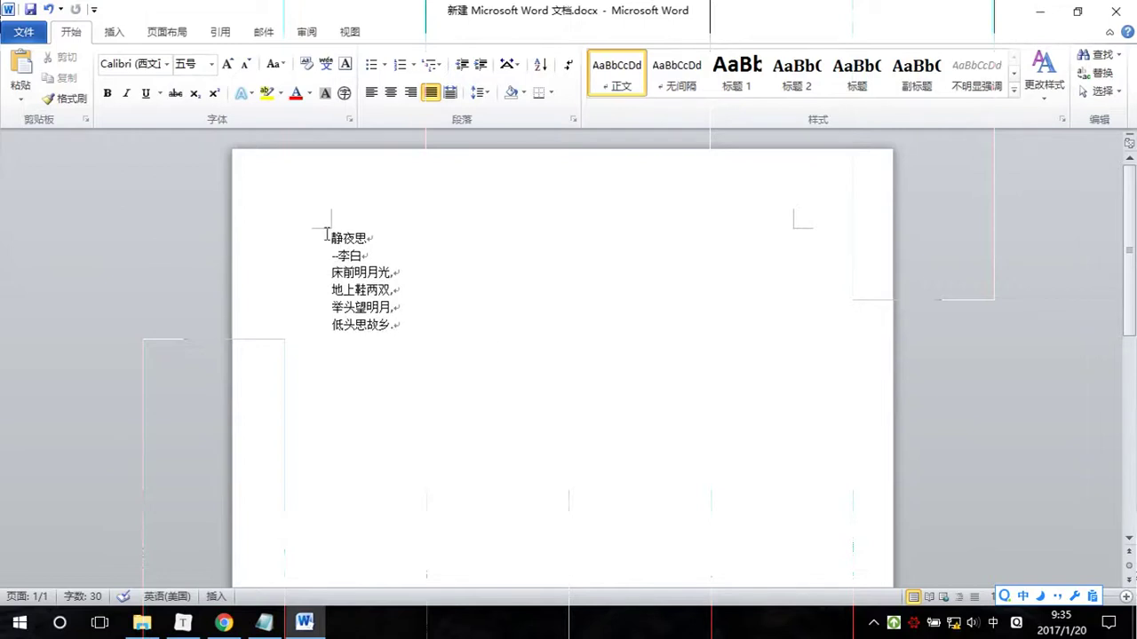
drag(326, 236, 379, 236)
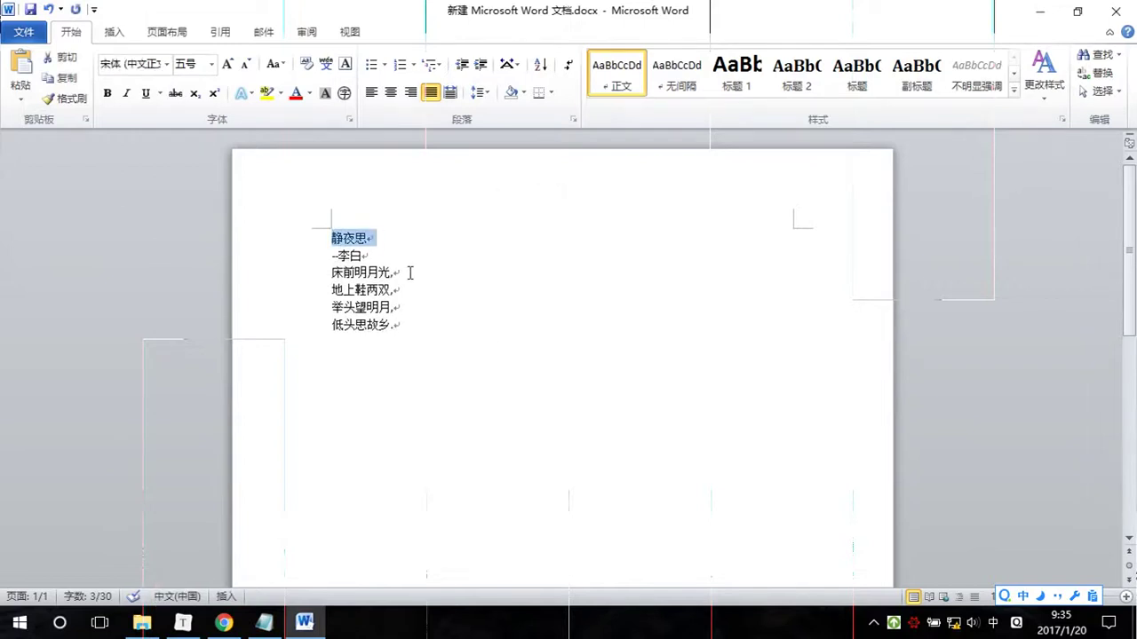
click(401, 325)
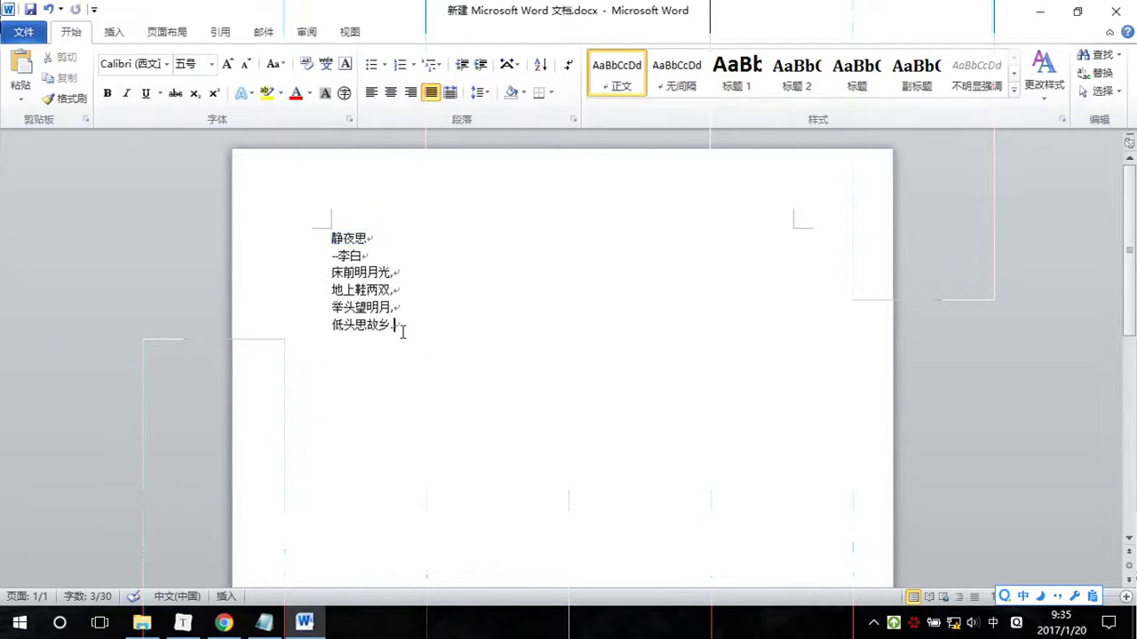
drag(402, 325, 376, 238)
click(411, 327)
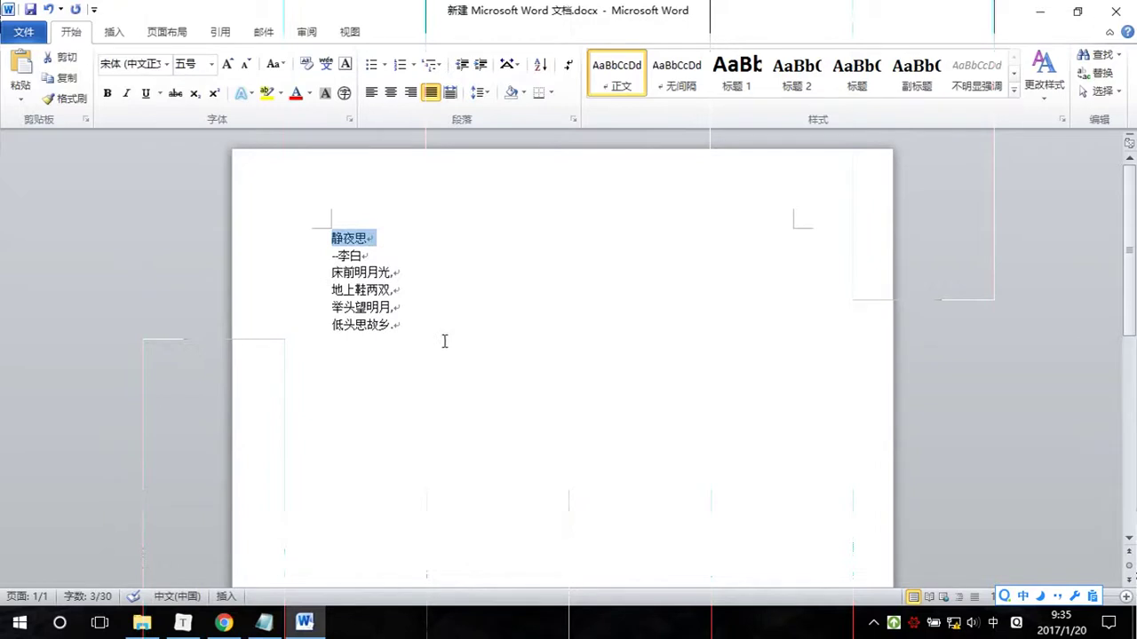
click(744, 84)
click(613, 325)
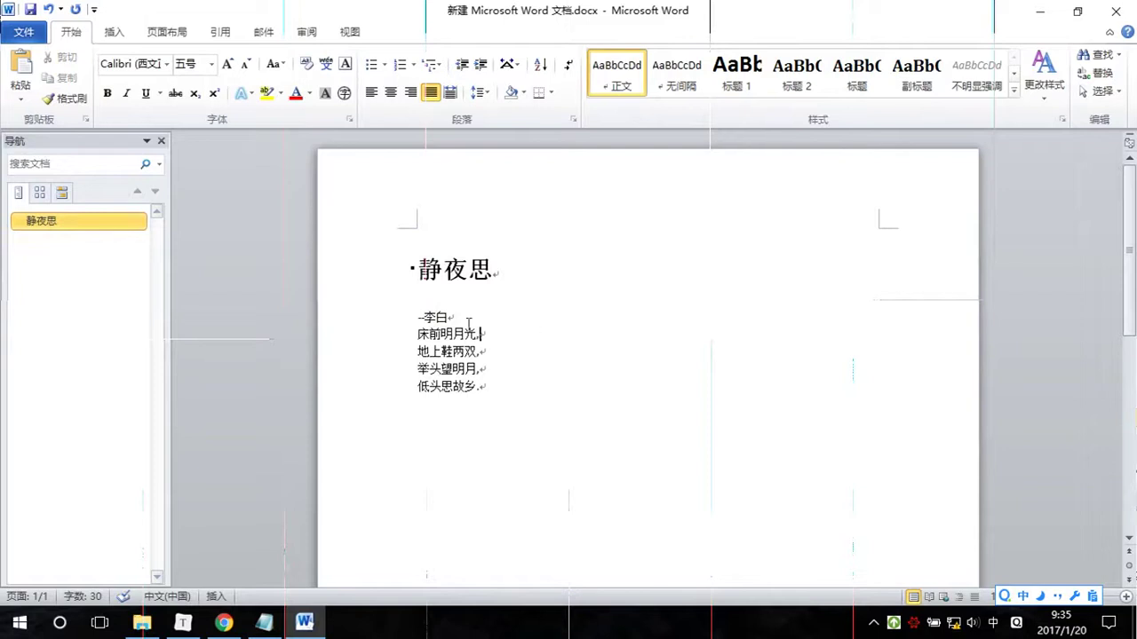
Make the author line --李白 bold and italic
click(446, 316)
triple_click(447, 316)
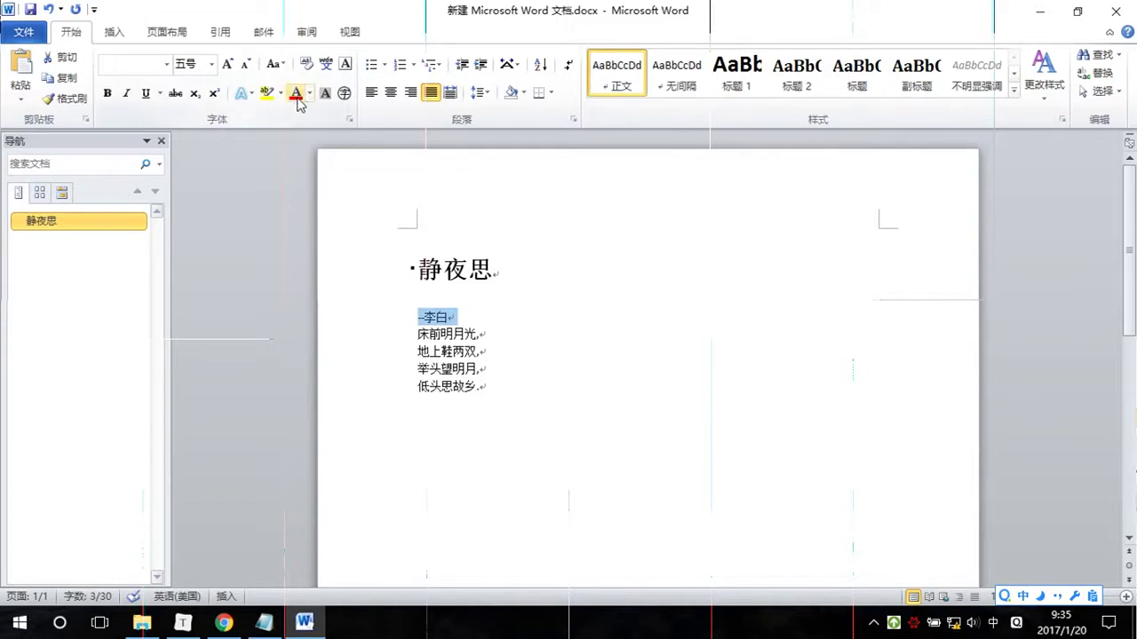
click(106, 94)
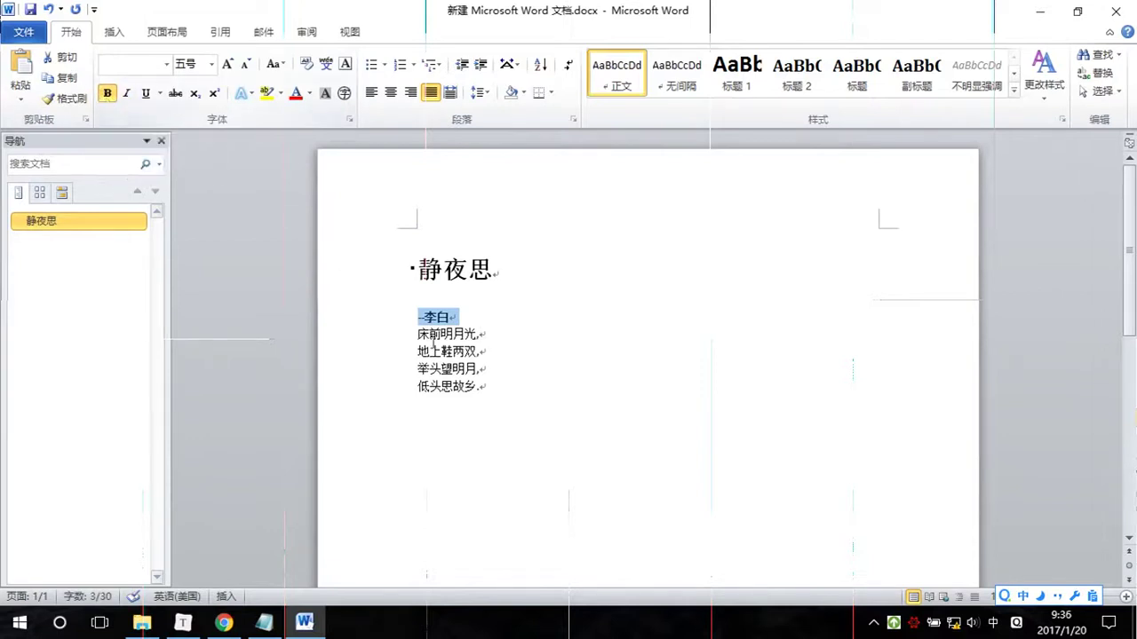
click(127, 93)
click(538, 333)
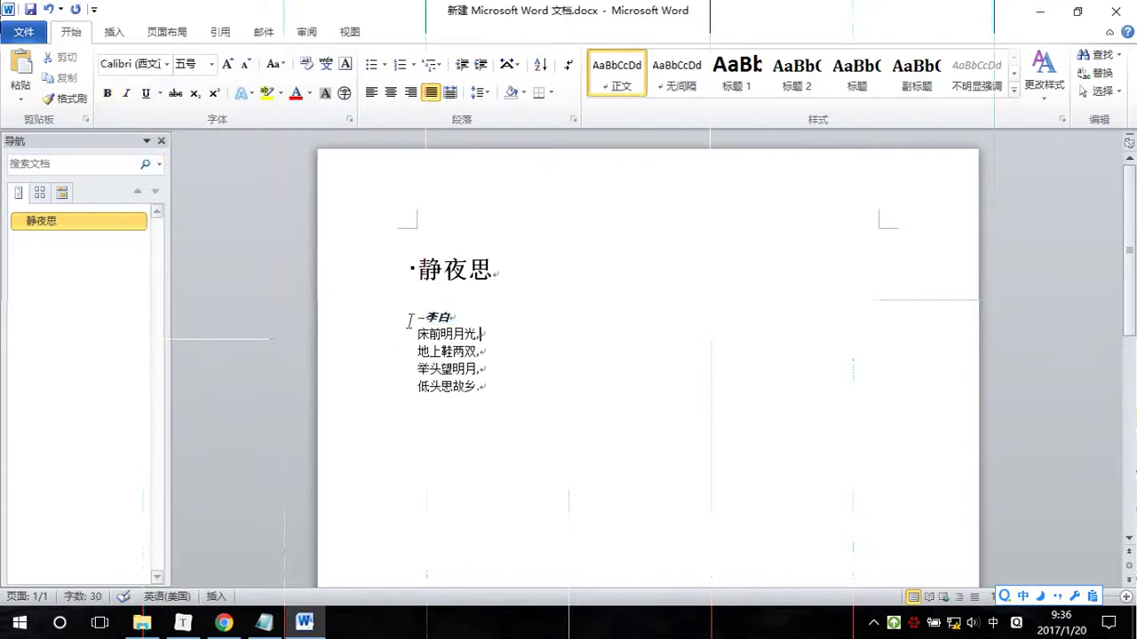
Compare the formatted poem in Word with its plain-text copy in Notepad
drag(410, 335, 535, 353)
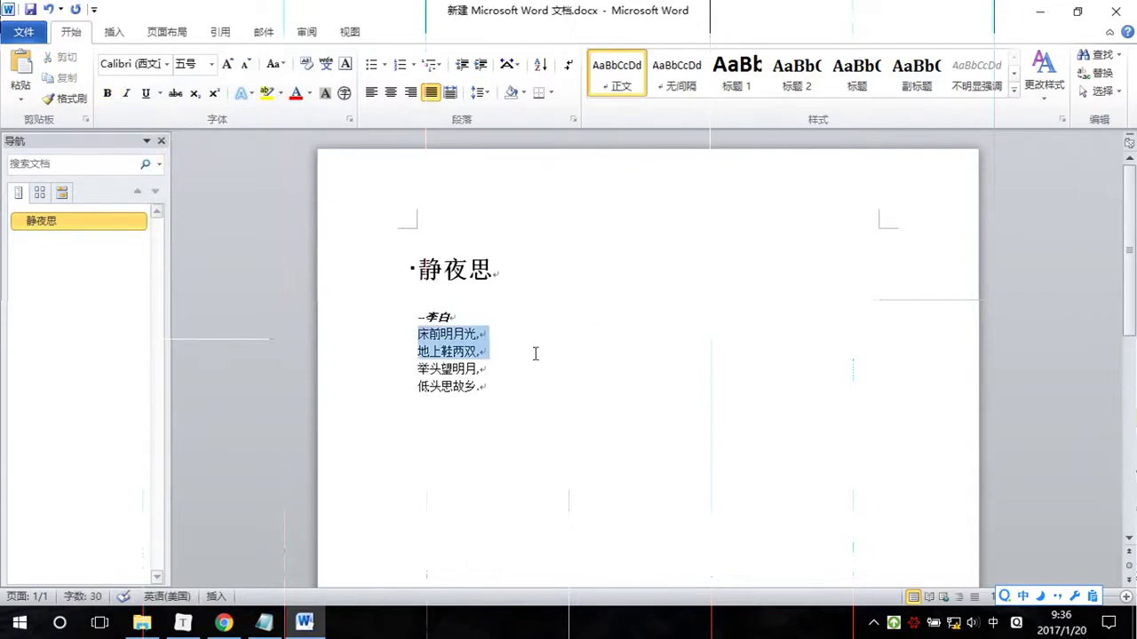
click(496, 354)
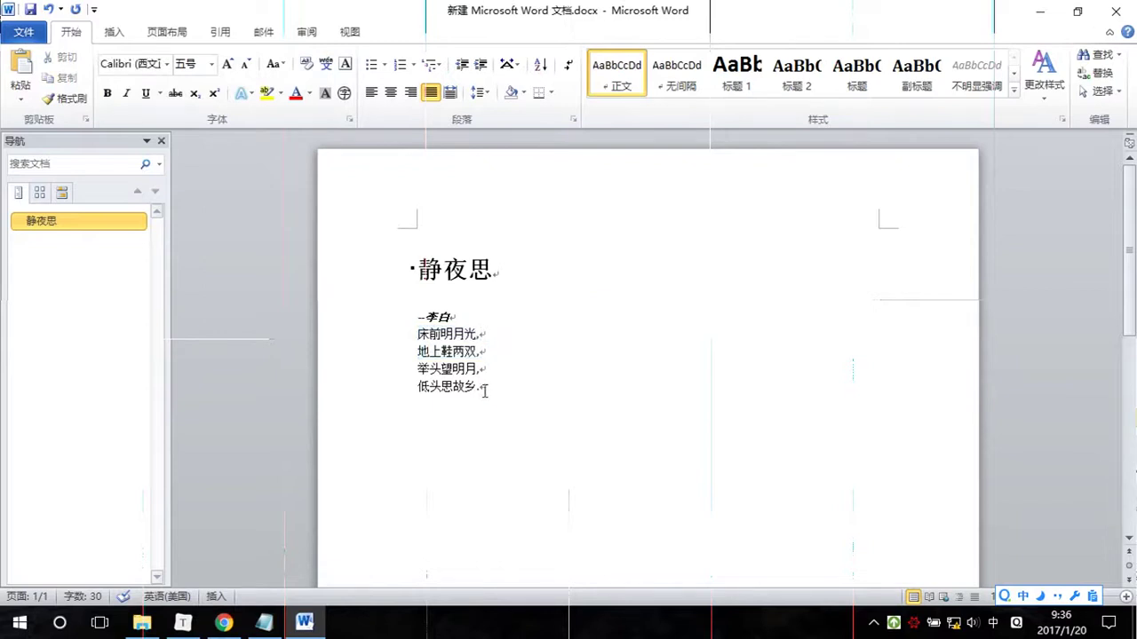
drag(487, 387, 401, 272)
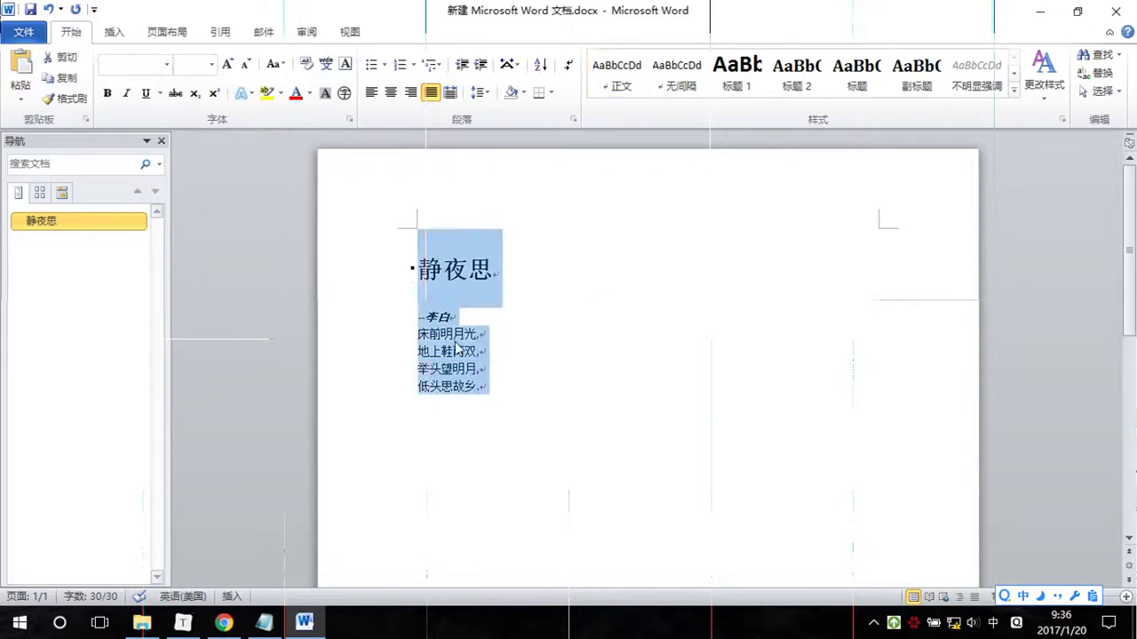
click(264, 622)
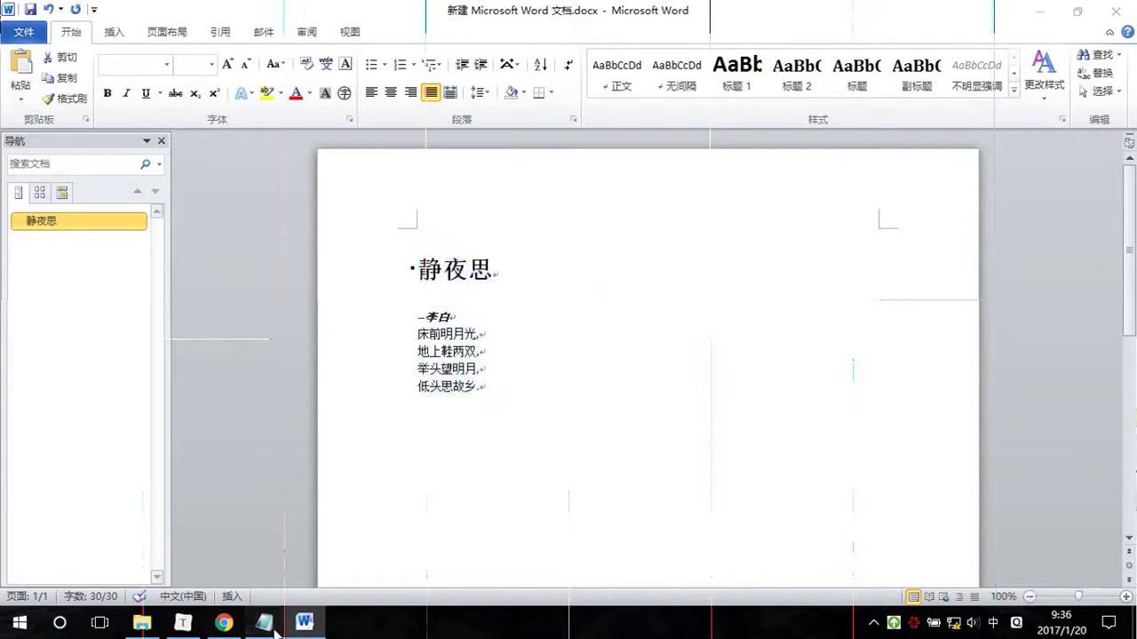
key(ctrl+a)
key(Right)
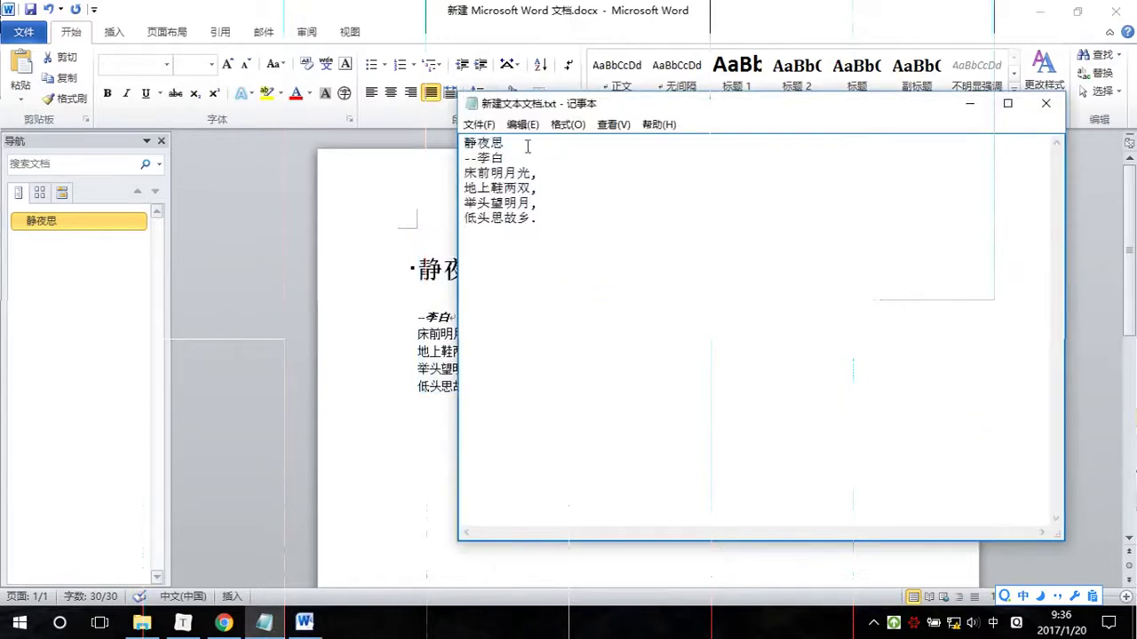
drag(597, 103, 676, 143)
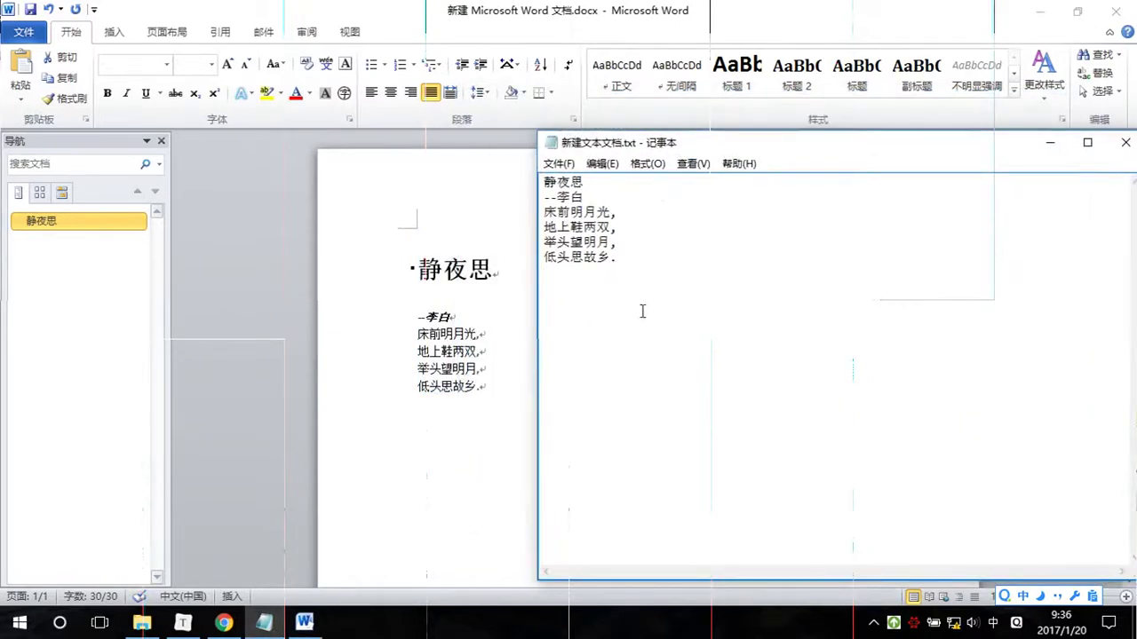
key(ctrl+a)
click(673, 386)
click(472, 414)
key(ctrl+a)
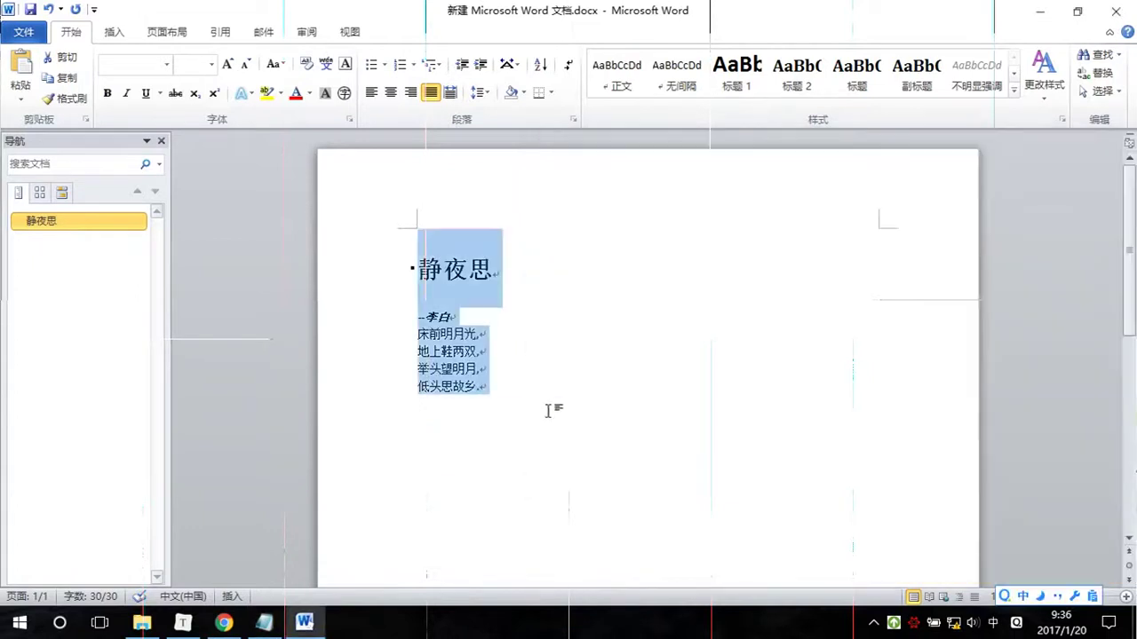
click(491, 289)
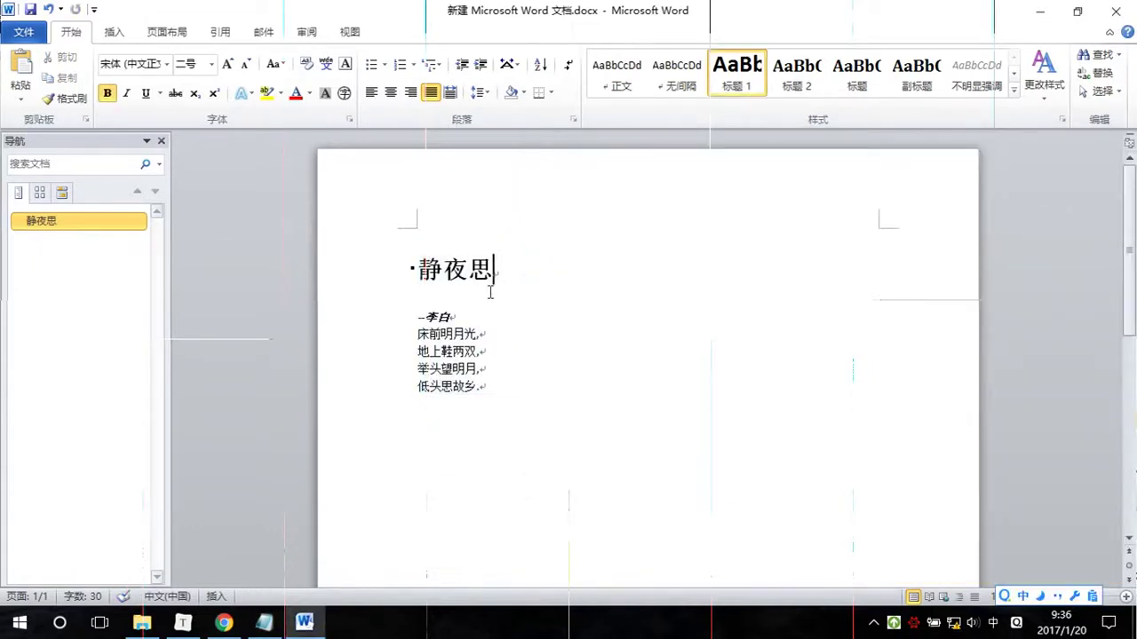
Switch to the 01-html.md notes in Typora and start a line with HTML: under the HTML概述 heading
click(186, 625)
scroll(559, 352, down, 2)
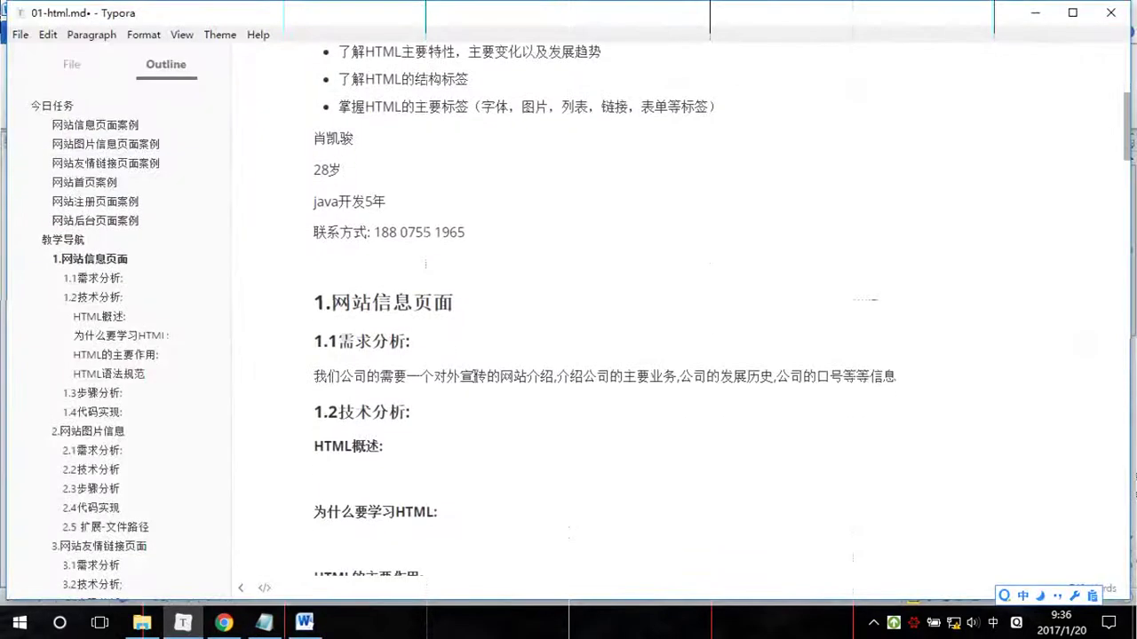
click(420, 451)
key(Return)
key(Caps_Lock)
text(HTML:)
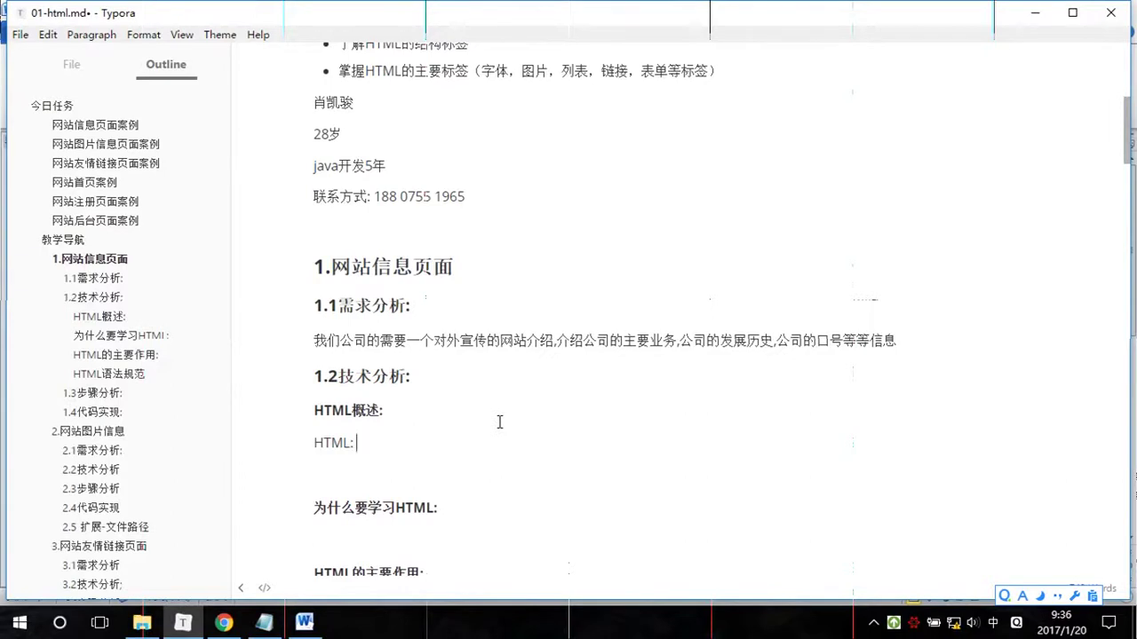
Continue the HTML: line with the words Hyper Text
key(Caps_Lock)
text(h)
key(BackSpace)
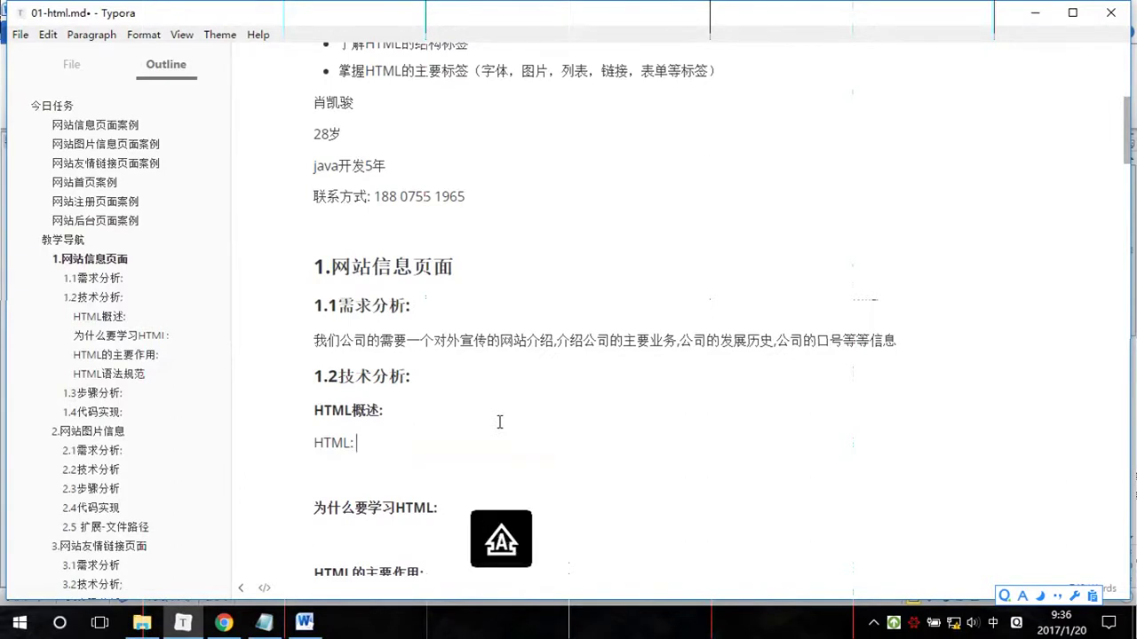
text(h)
key(BackSpace)
key(Caps_Lock)
text(H)
key(Caps_Lock)
text(y)
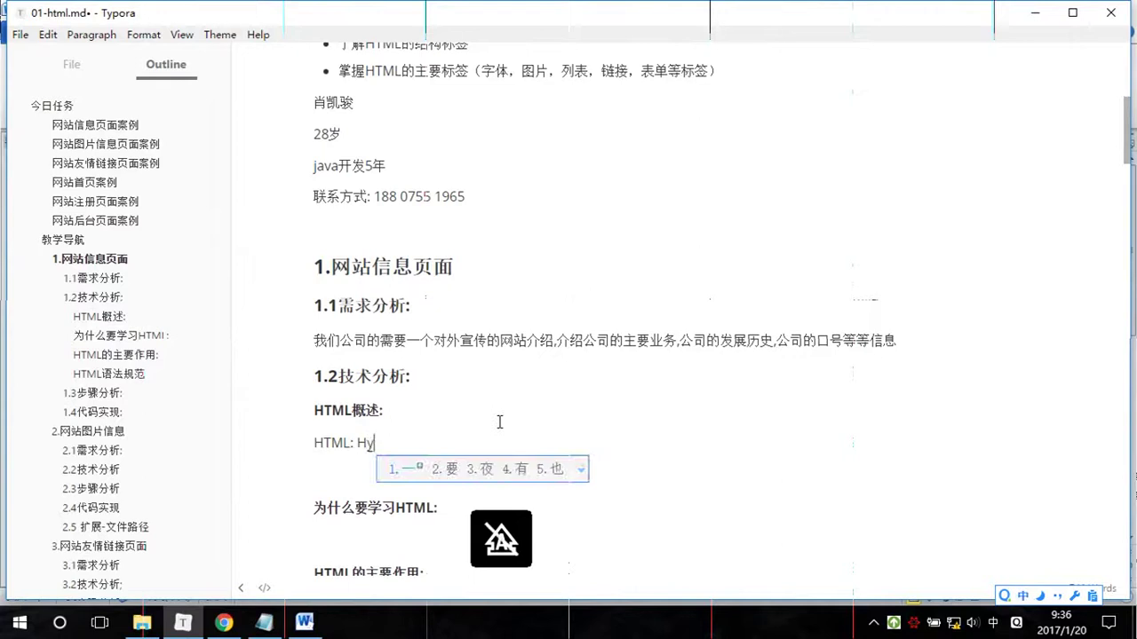
text(per)
key(shift)
key(Caps_Lock)
text(T)
key(Caps_Lock)
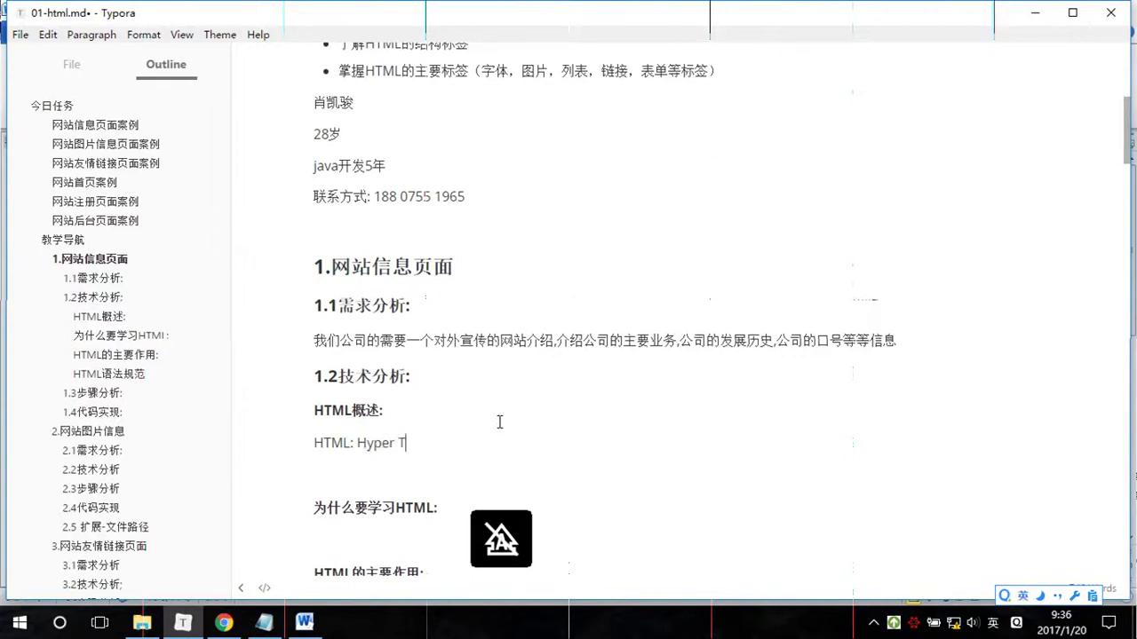
text(ext)
Complete the English expansion of HTML with the words Markup Language
key(Caps_Lock)
text(M)
key(Caps_Lock)
text(arkup la)
key(BackSpace)
key(BackSpace)
key(Caps_Lock)
text(L)
key(Caps_Lock)
text(an)
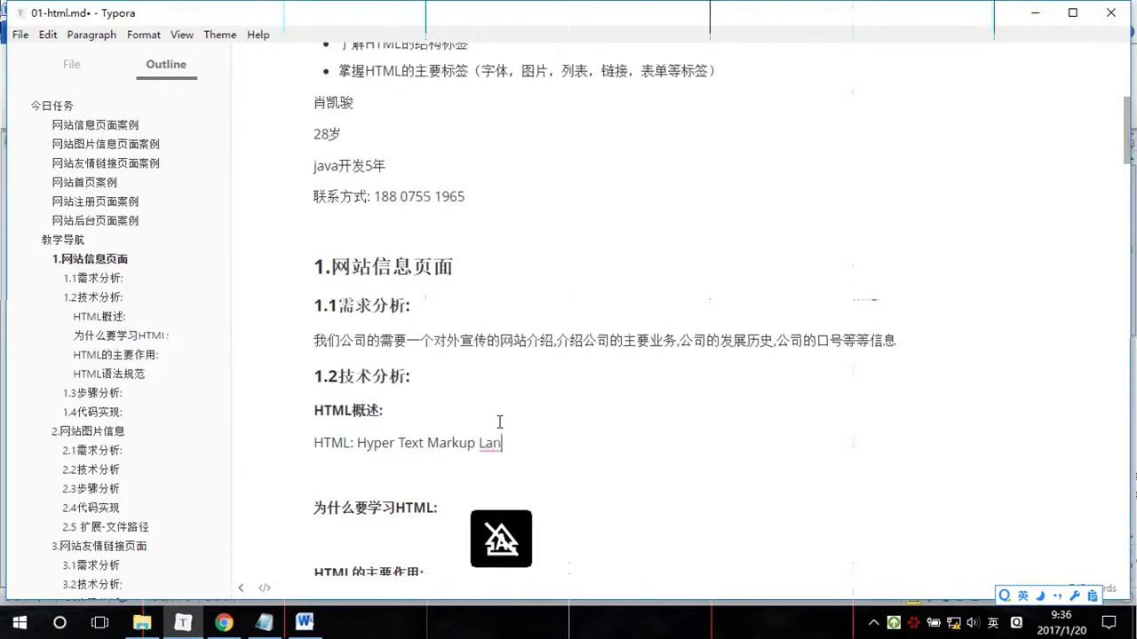
text(guage cha)
key(BackSpace)
key(BackSpace)
key(BackSpace)
Append the Chinese translation 超文本标记语言 after Hyper Text Markup Language on the HTML: line
key(shift)
text(chaowenbia)
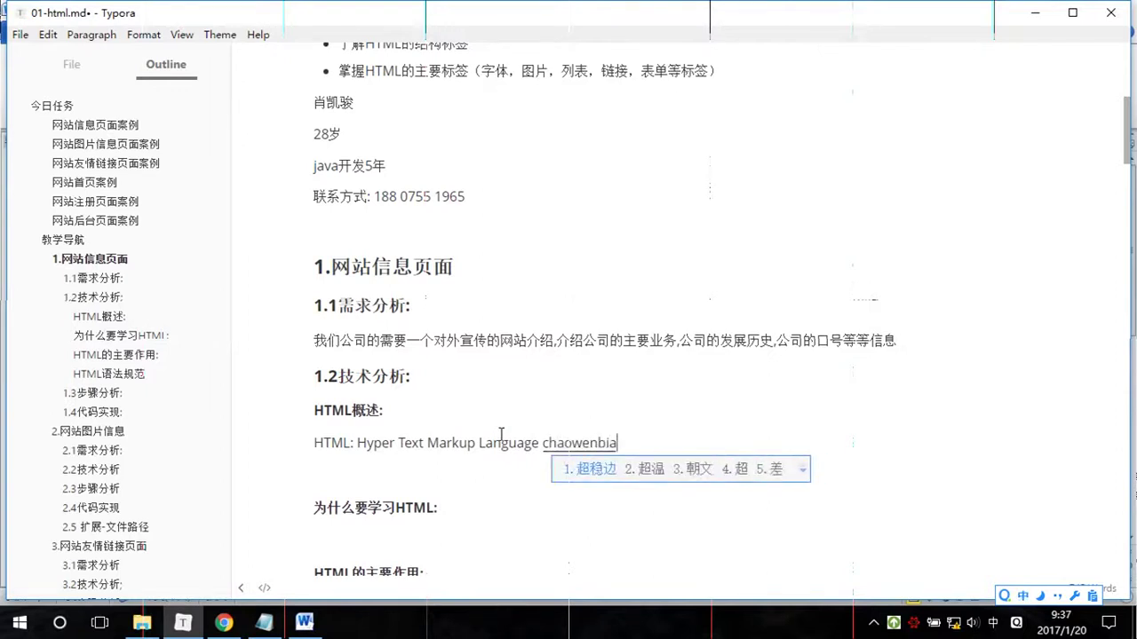
key(space)
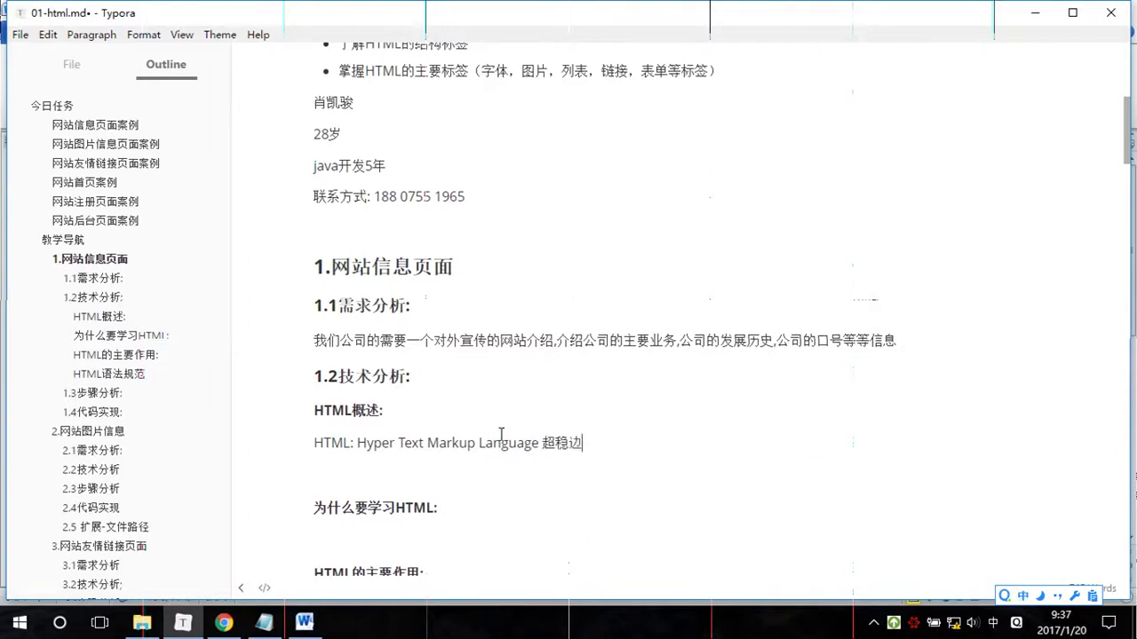
key(BackSpace)
key(BackSpace)
text(wen)
key(space)
text(biaoji)
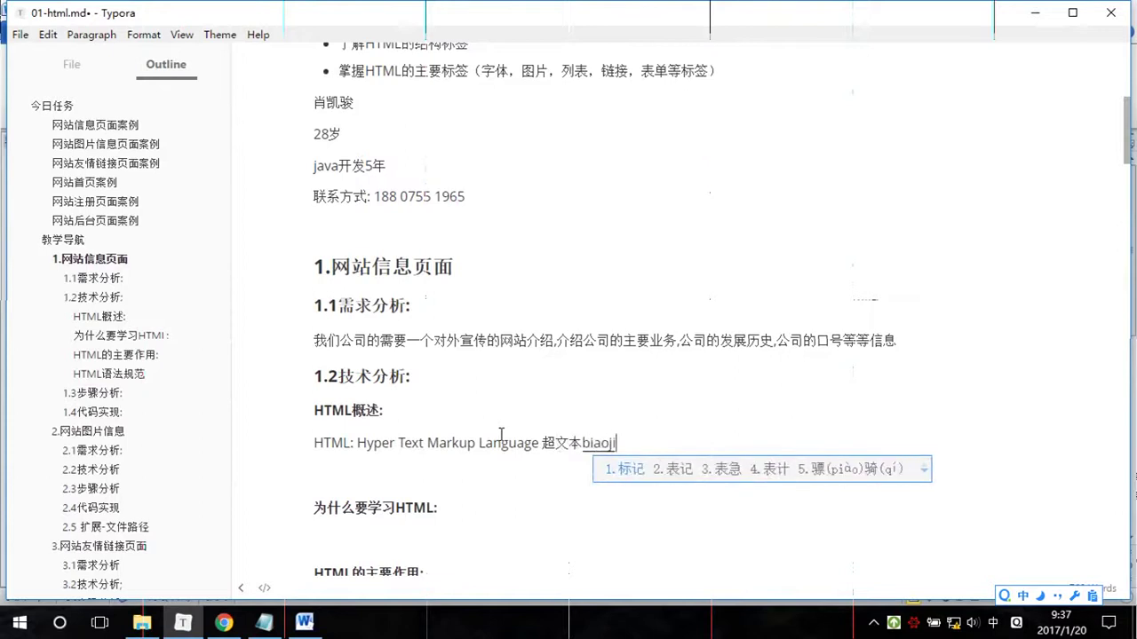
key(space)
text(yuyan)
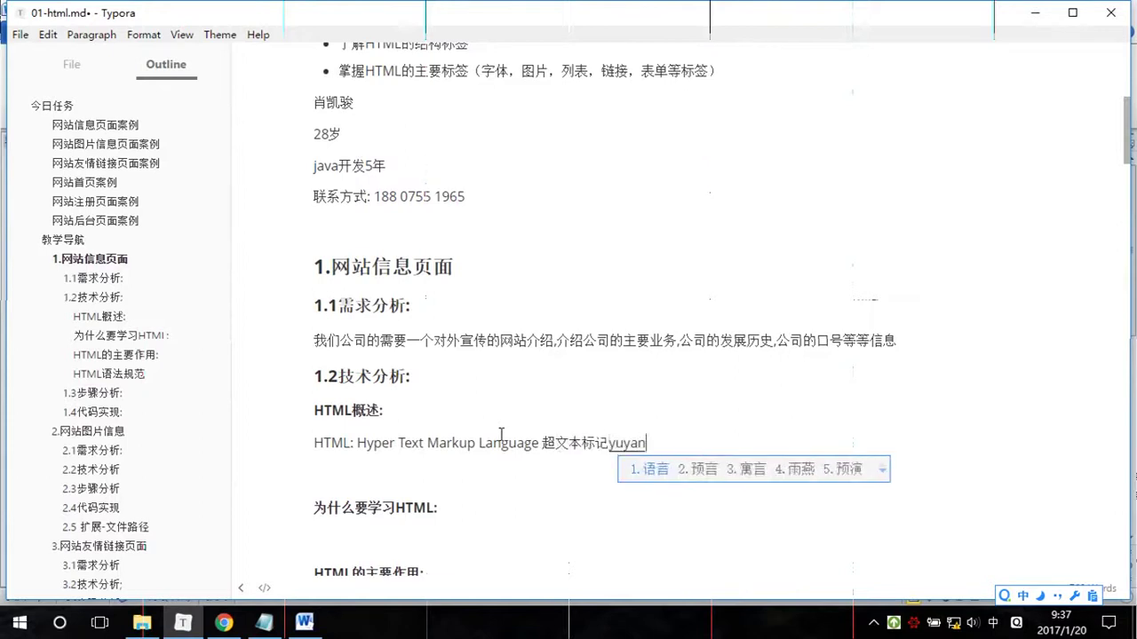
key(space)
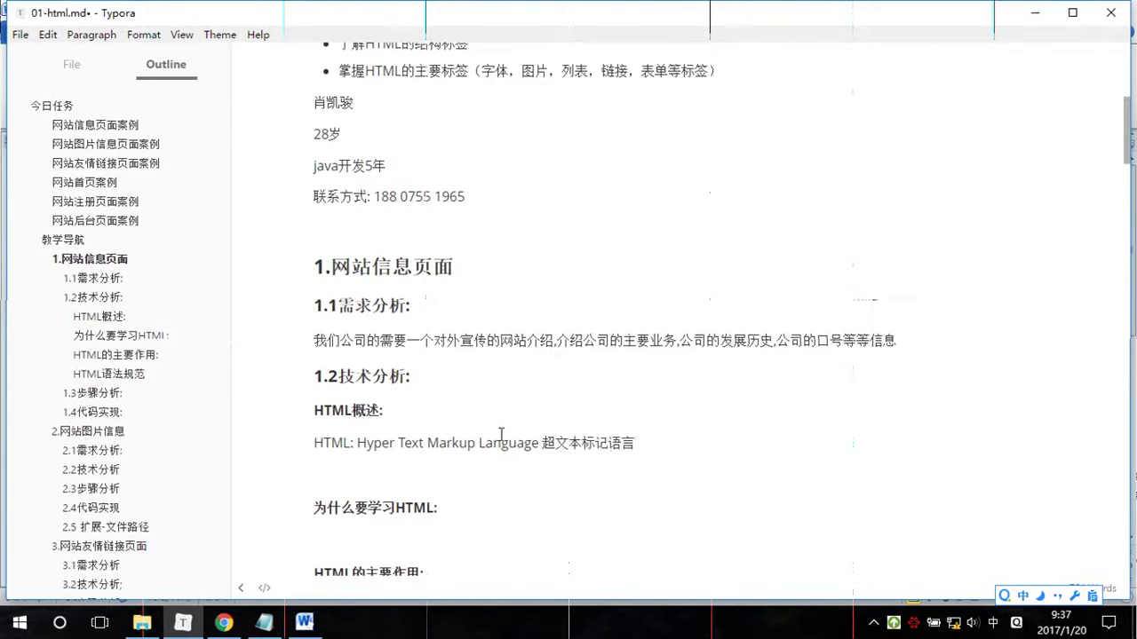
Add a new line labelled 超文本: below the HTML: definition
key(Return)
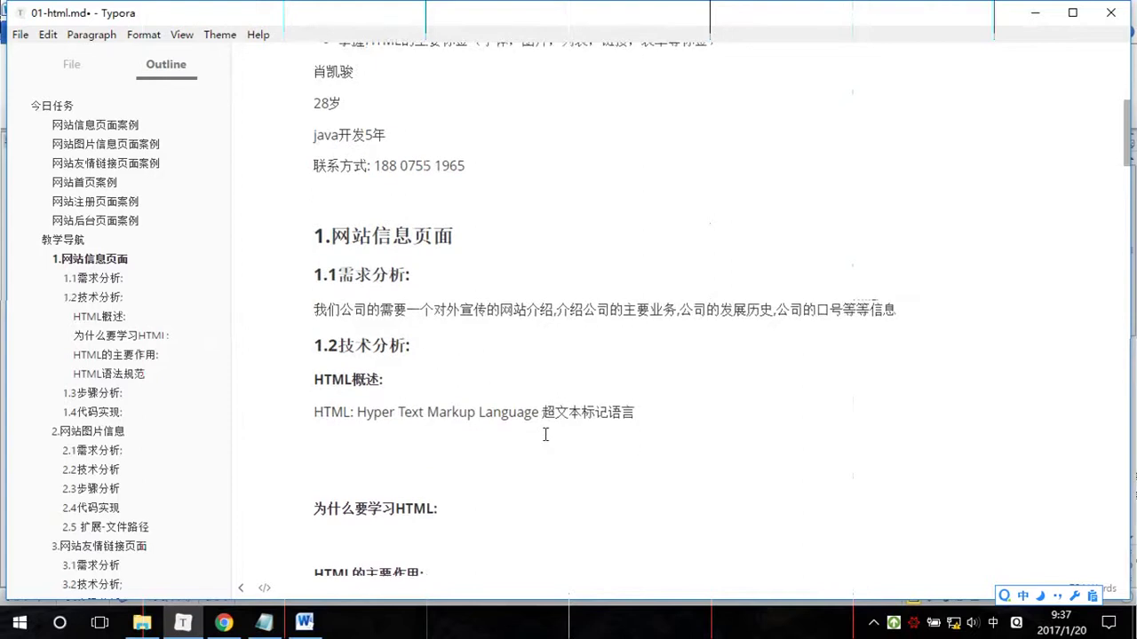
text(chaowen)
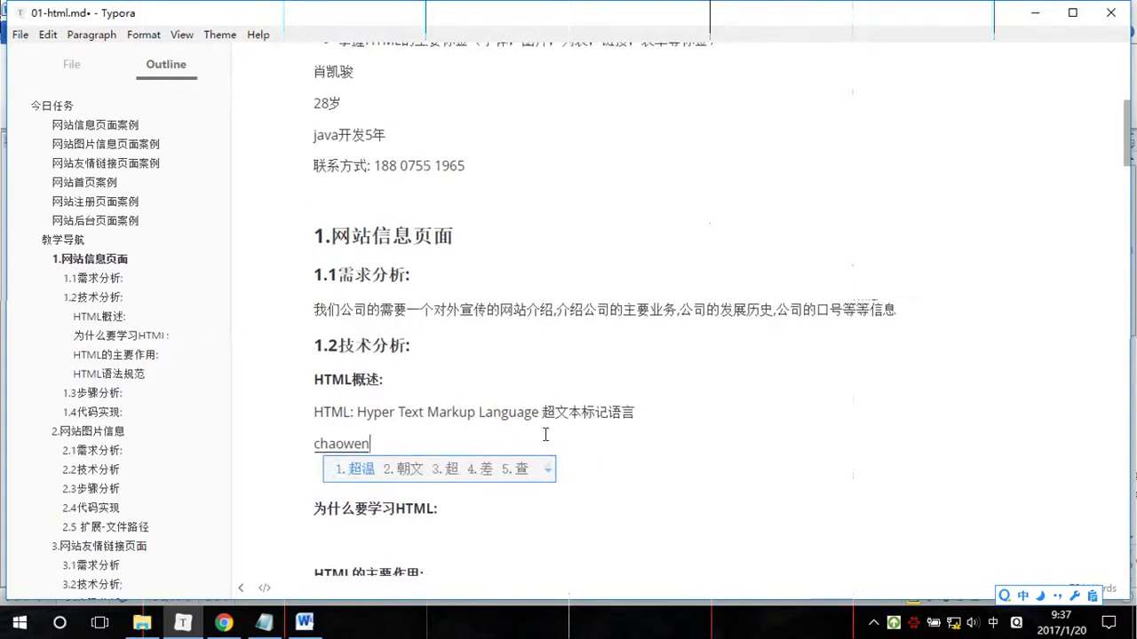
text(ben)
key(space)
text(:)
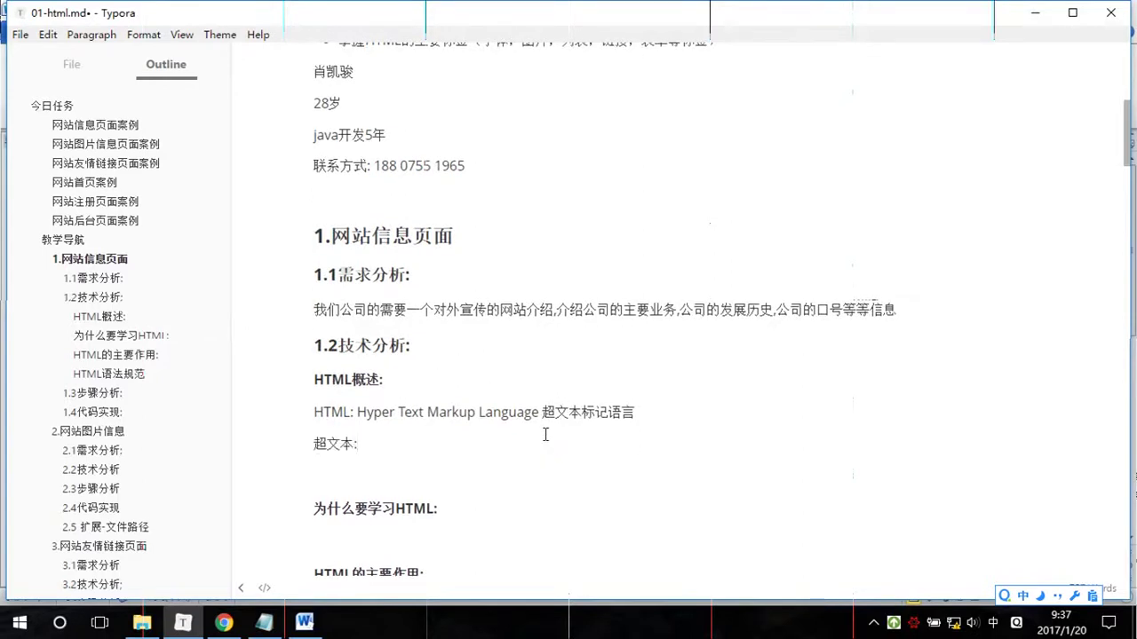
Copy 标记语言 from the HTML: line and add it as a 标记语言: label on a new line below 超文本:
key(Return)
drag(581, 380, 654, 380)
key(ctrl+c)
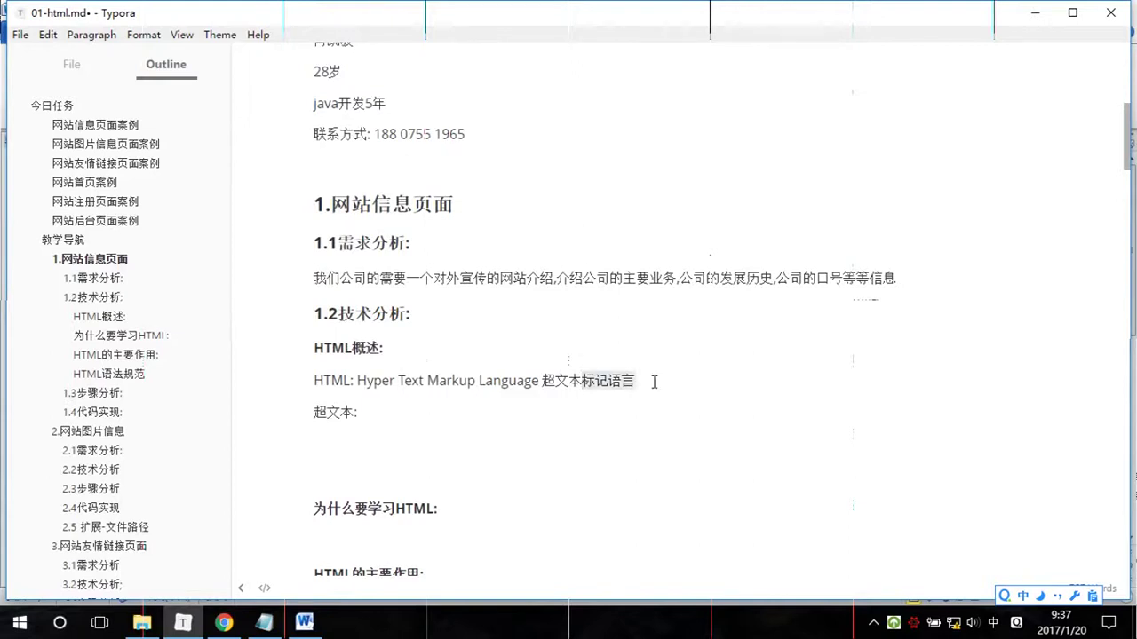
click(390, 416)
key(Return)
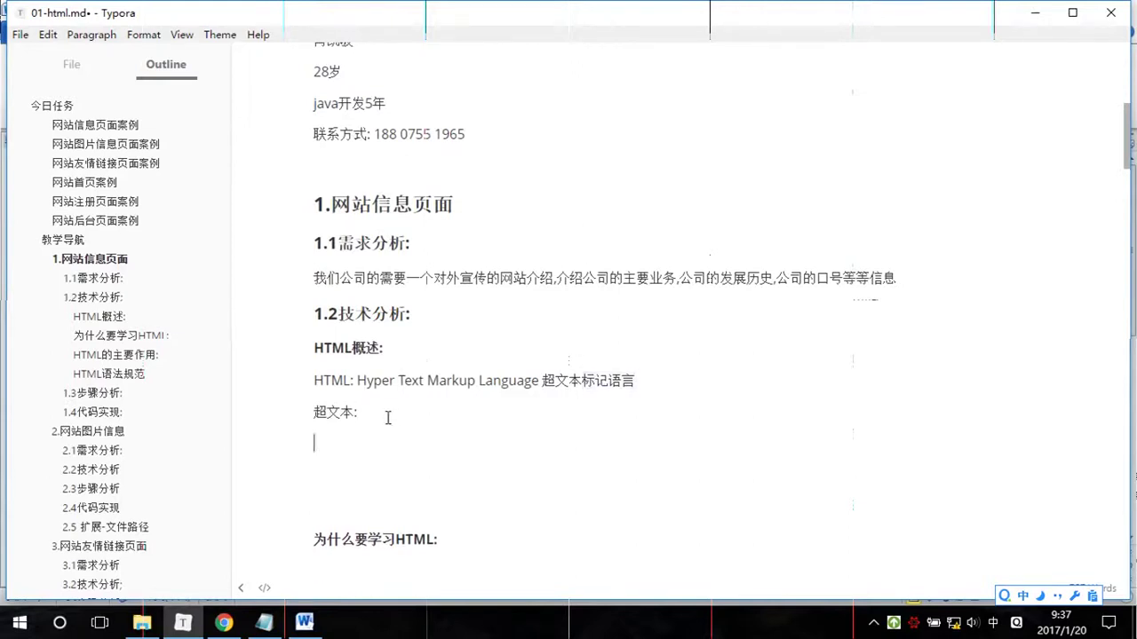
key(ctrl+v)
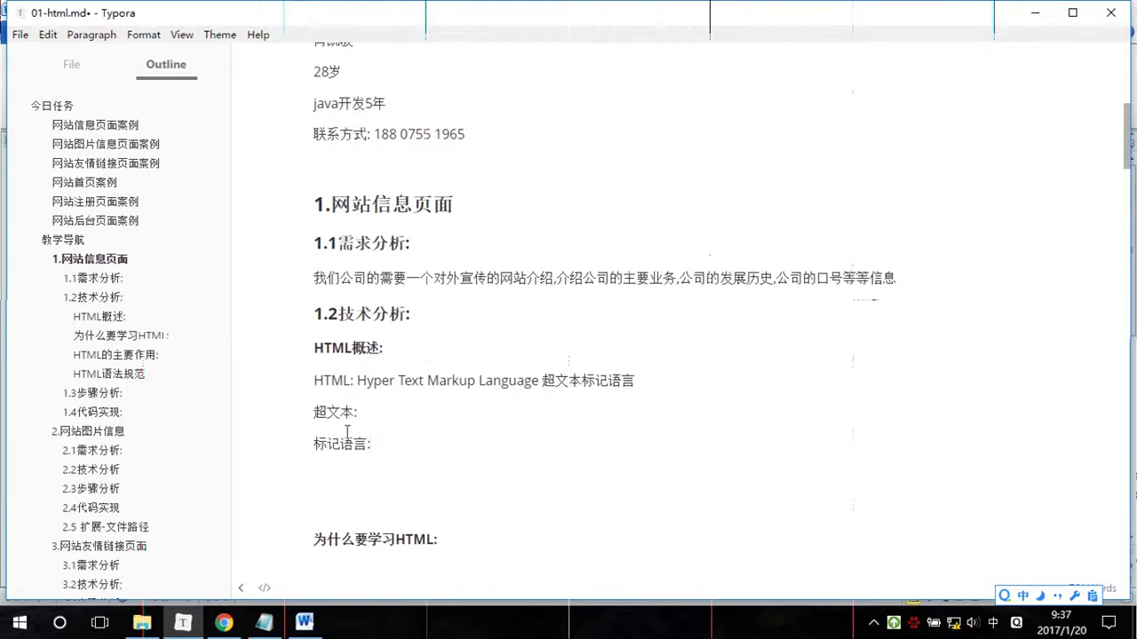
Compare the plain poem in Notepad with its formatted copy in Word
click(265, 623)
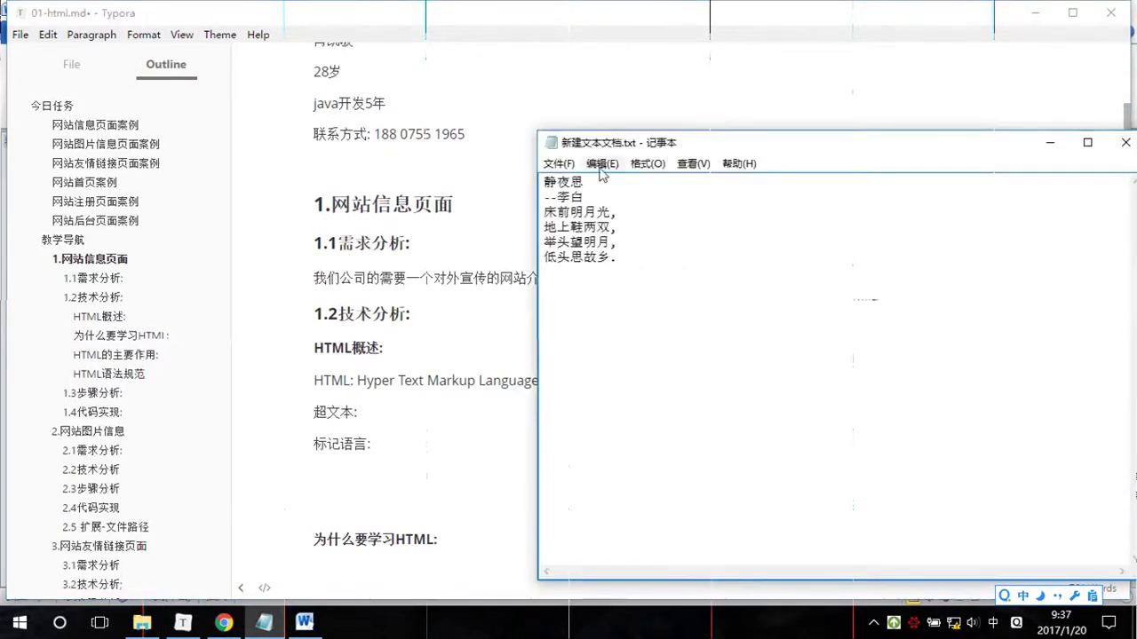
click(305, 623)
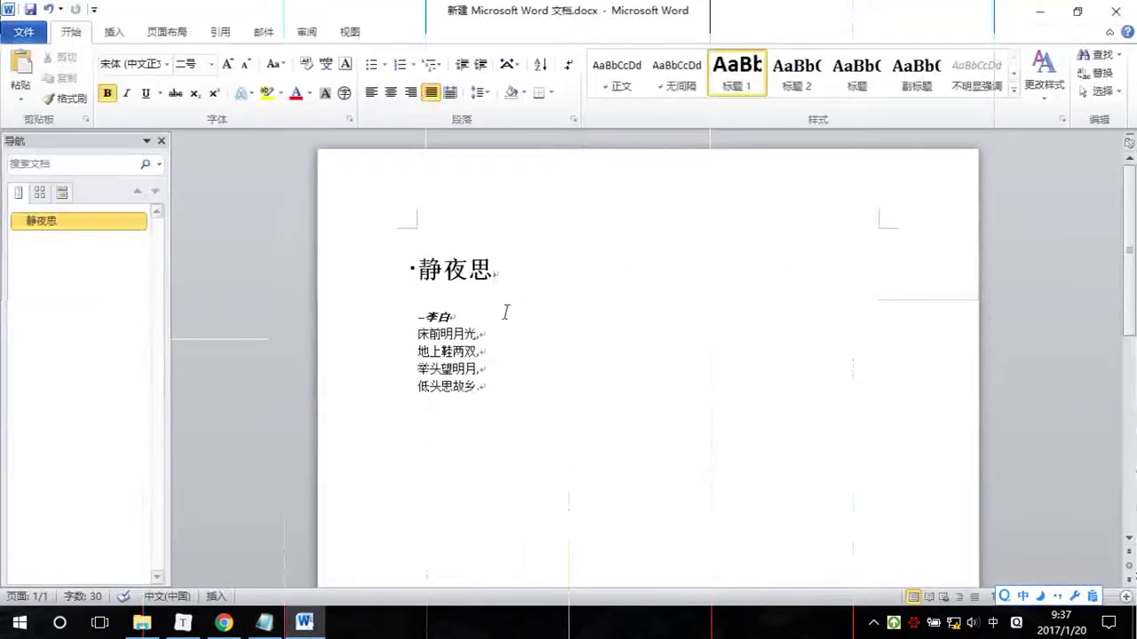
click(264, 623)
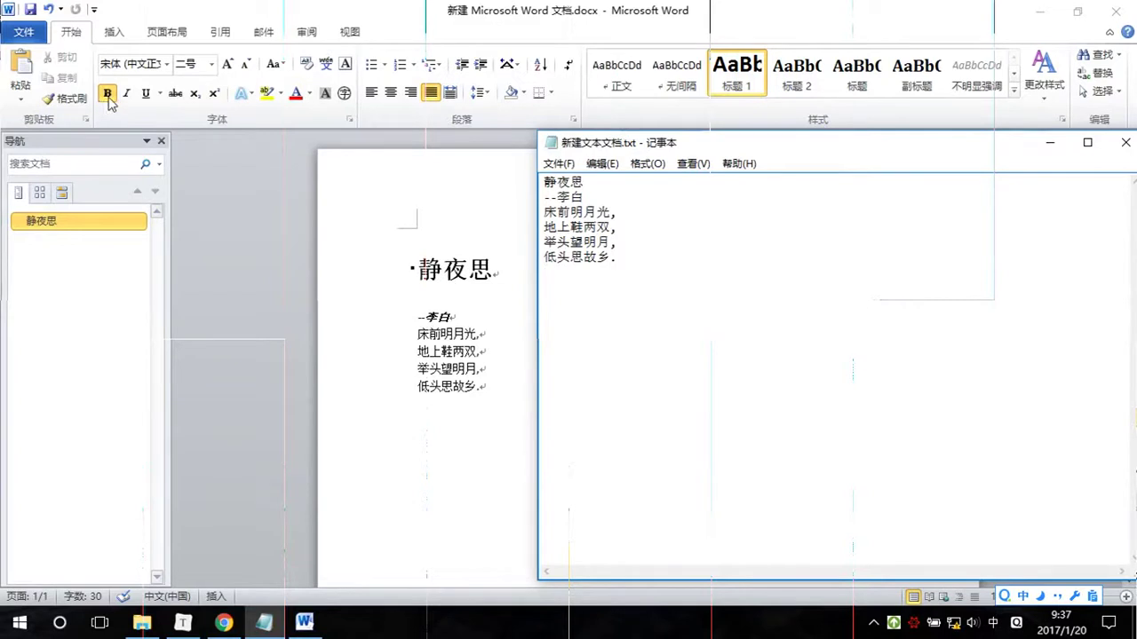
Return to the Word document and colour the poem's first verse line, 床前明月光, red
click(465, 339)
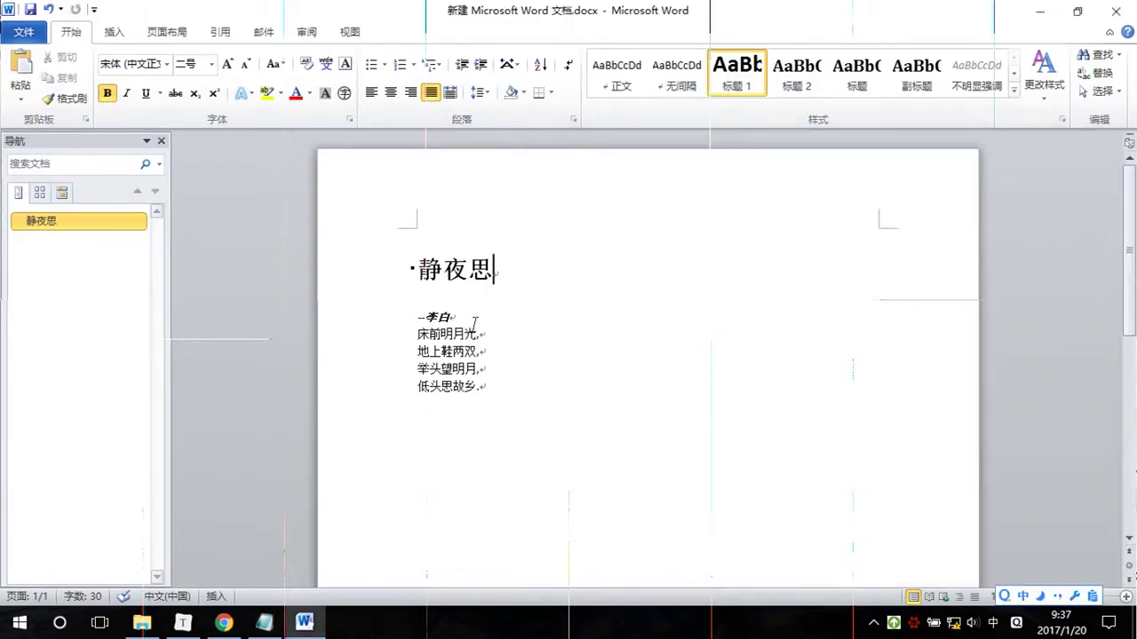
click(402, 336)
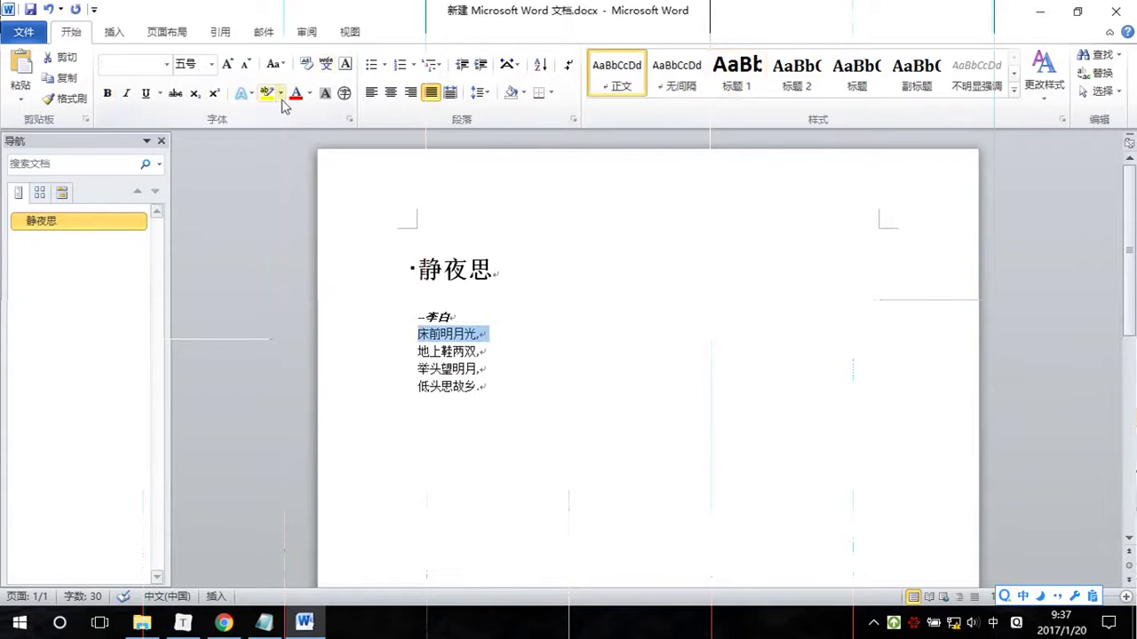
click(492, 348)
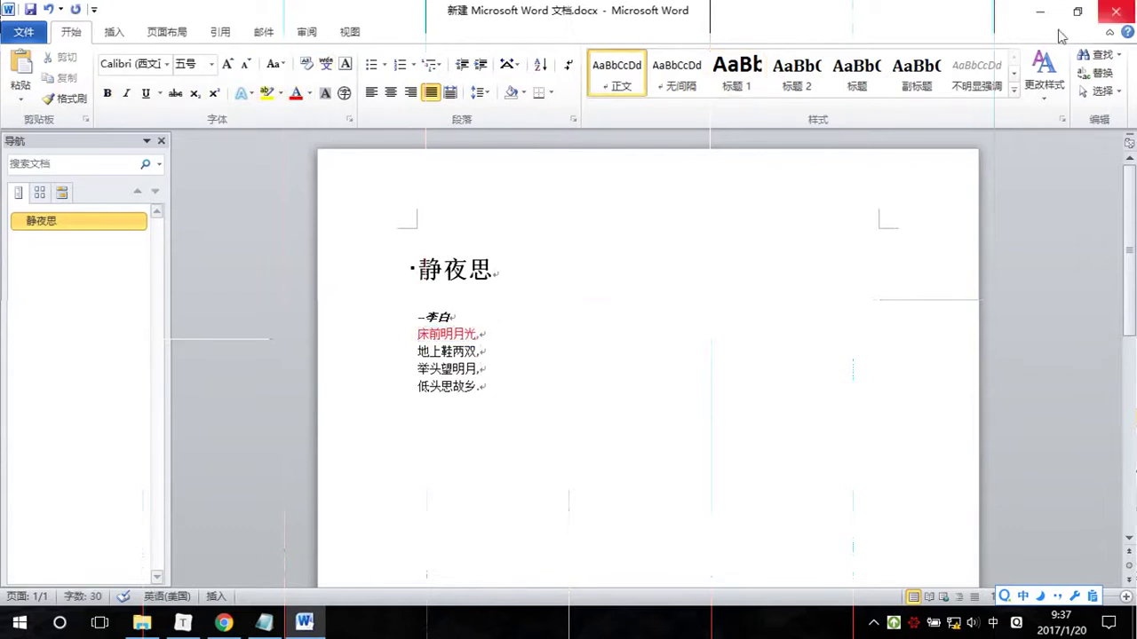
Switch back to the 01-html.md notes in Typora and start the 超文本: explanation with 比普通文本
click(1039, 11)
click(417, 428)
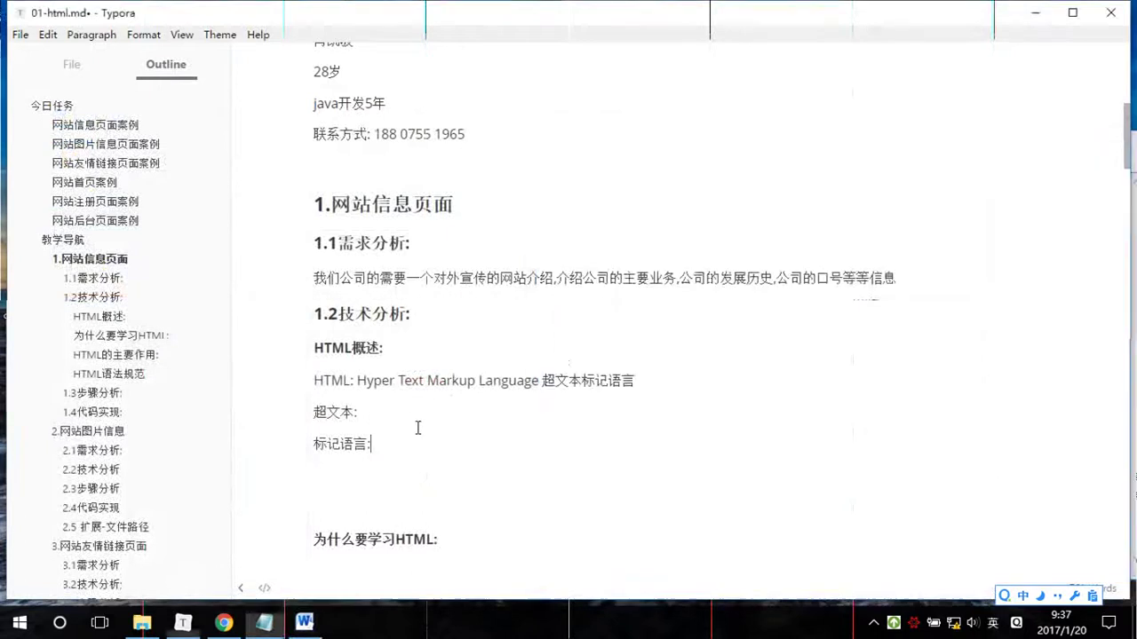
text(比)
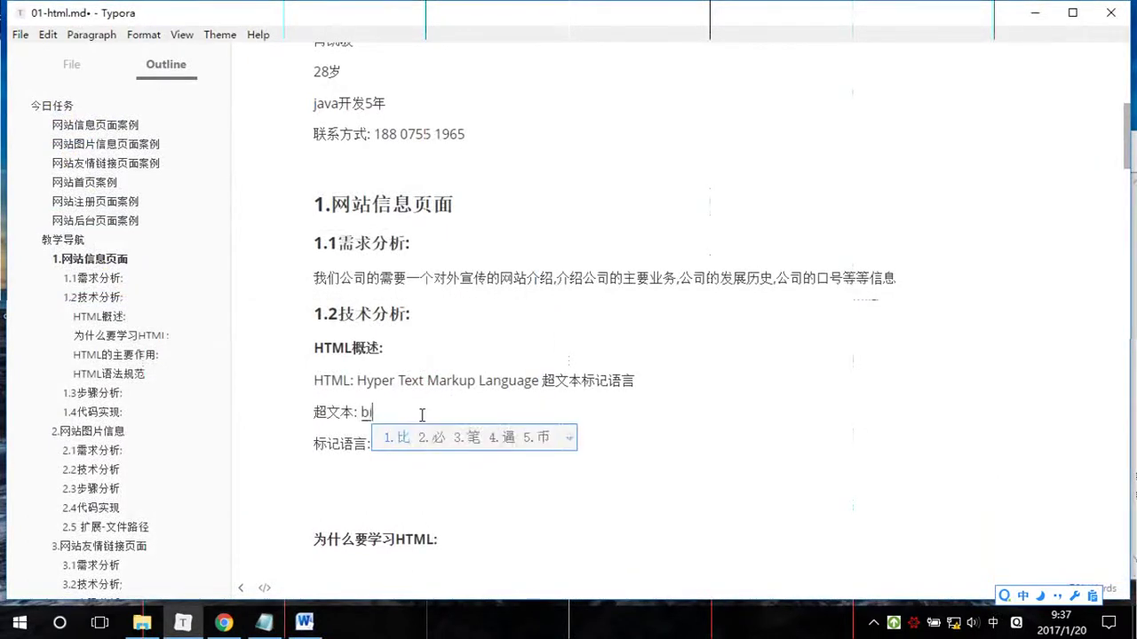
text(bup)
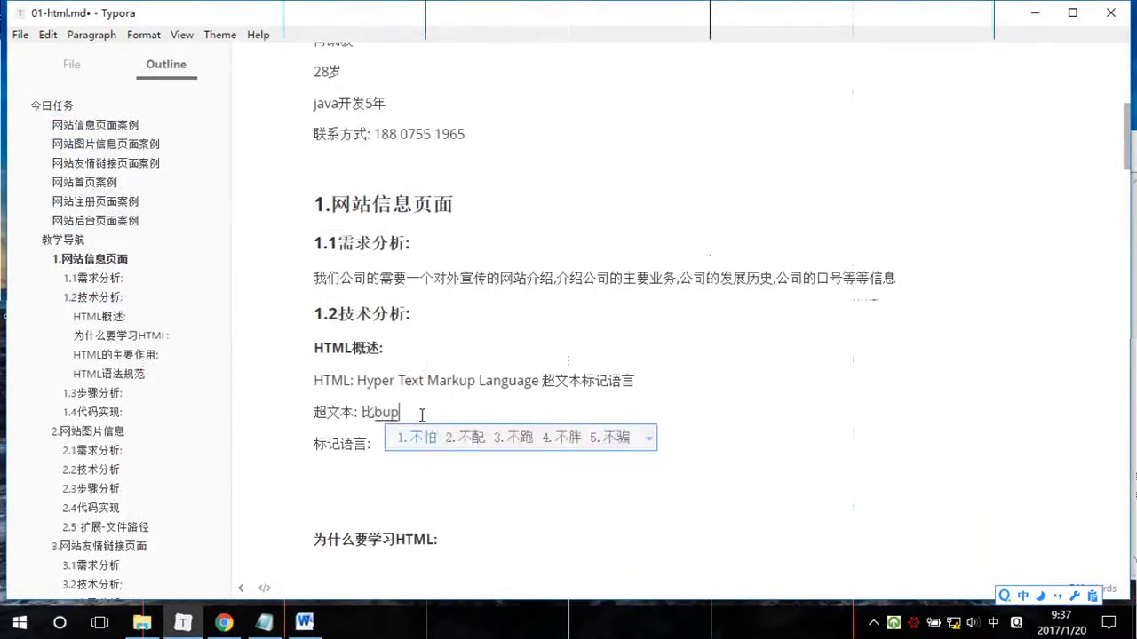
key(BackSpace)
key(BackSpace)
key(BackSpace)
text(putong)
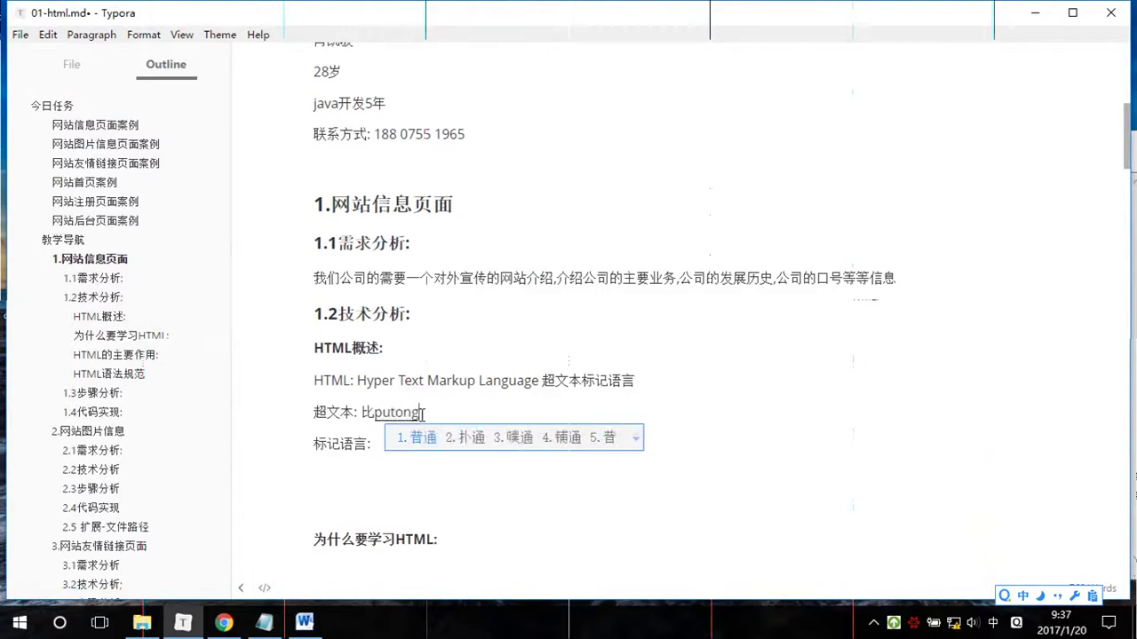
key(space)
text(wenben)
key(space)
Continue the 超文本: explanation with 功能更加强大 and a comma
text(gongneng)
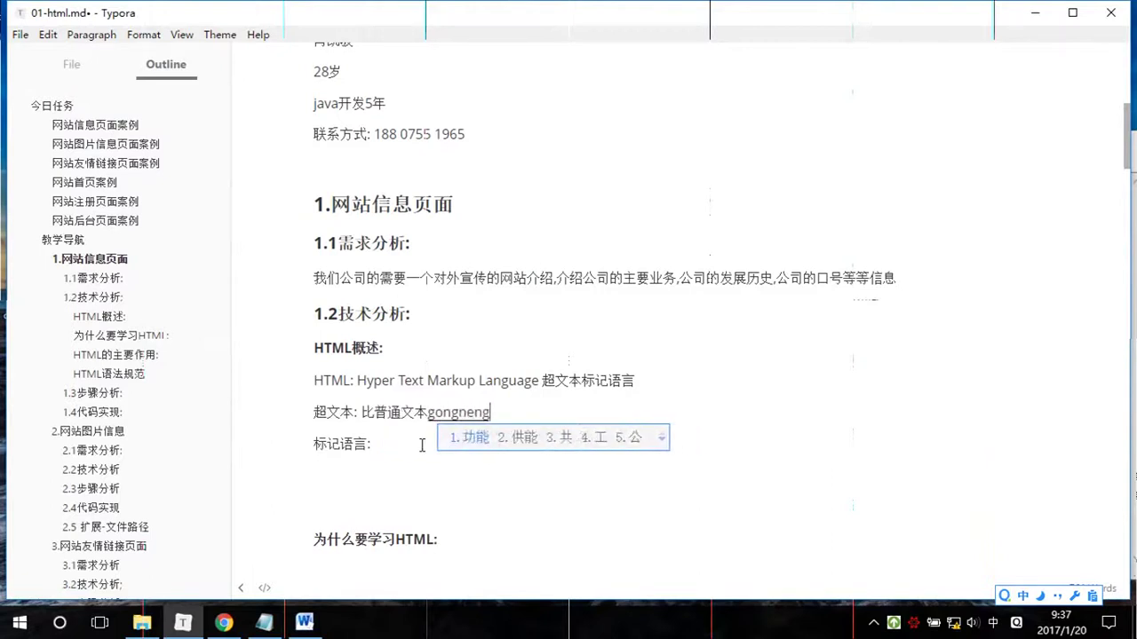
key(space)
text(gengj)
key(space)
text(qian)
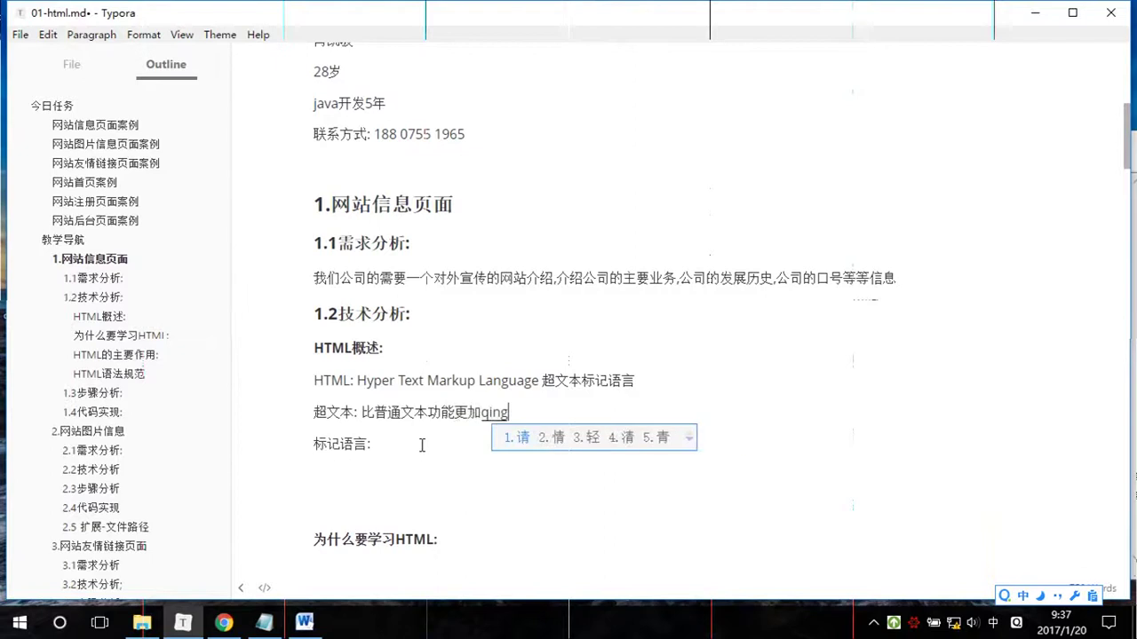
text(gda)
key(space)
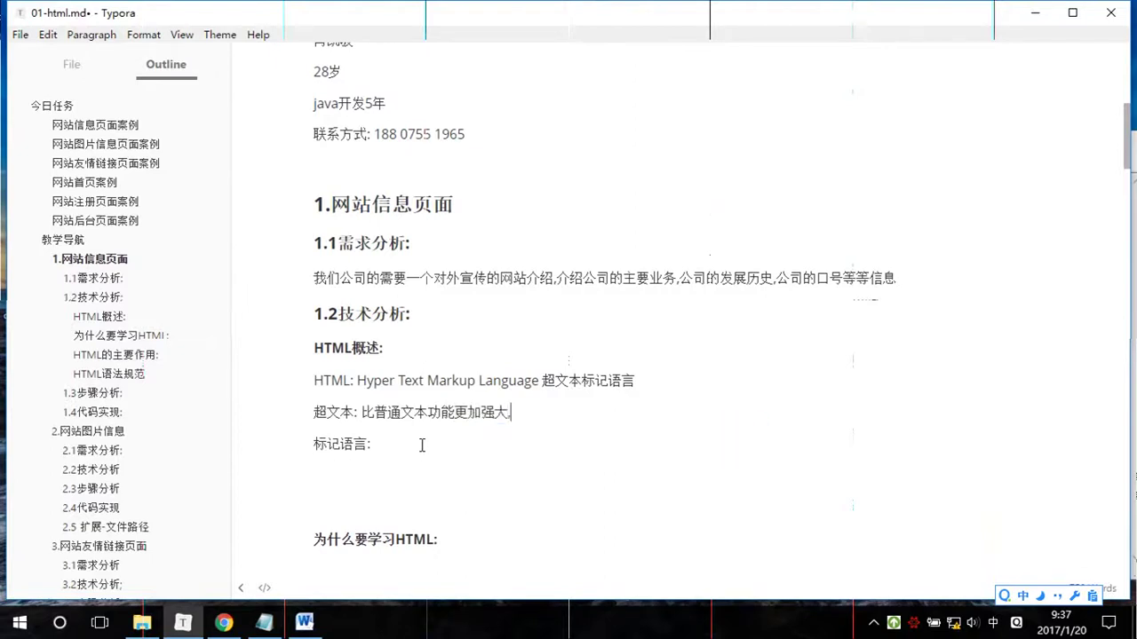
Complete the 超文本: explanation with 可以添加各种样式
text(ke)
key(space)
text(yi)
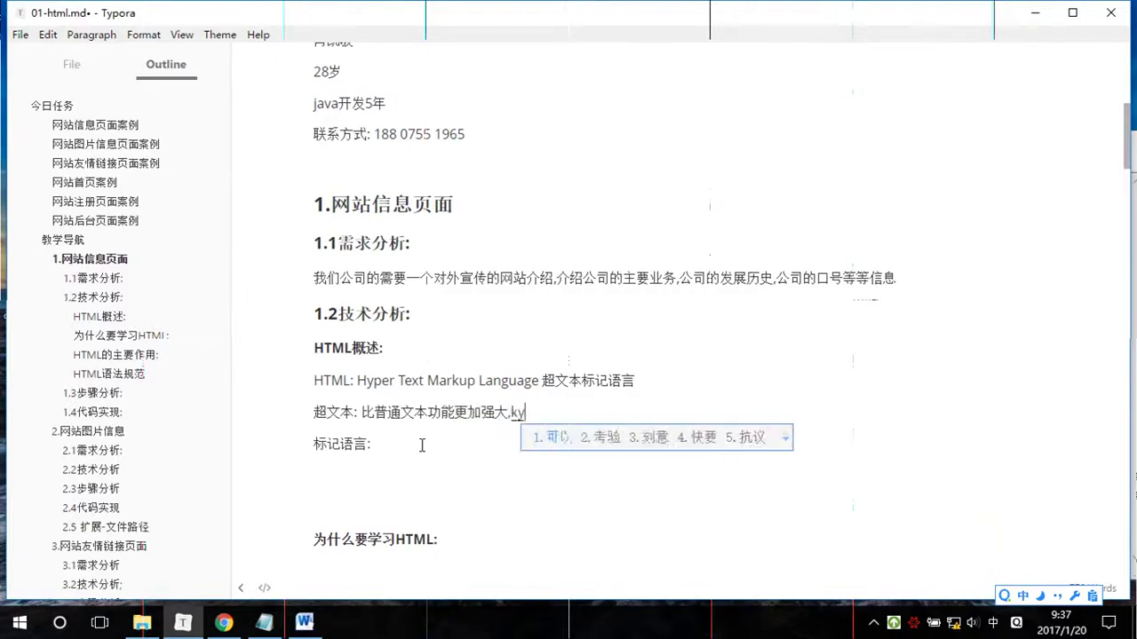
key(space)
text(tianjia)
key(space)
text(gezhong)
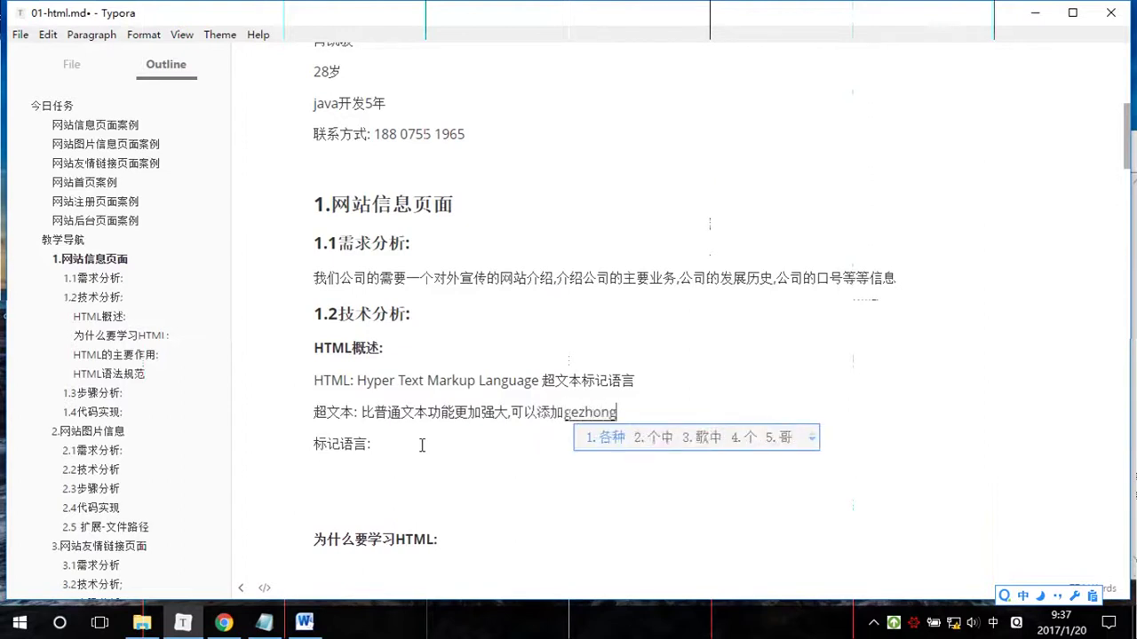
key(space)
text(yangshi)
key(space)
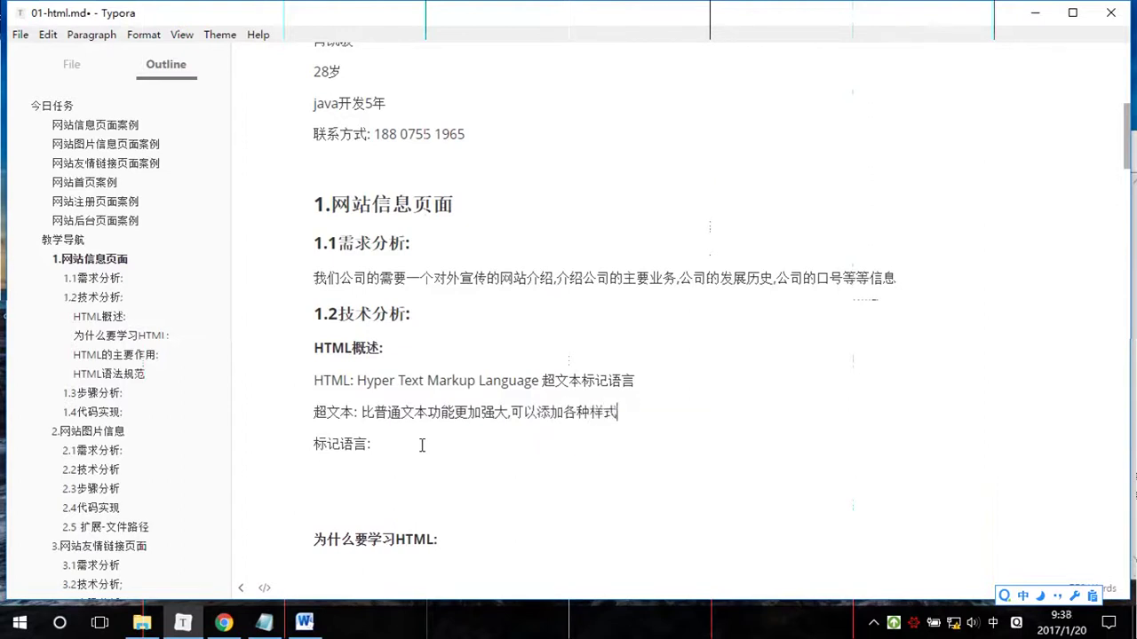
Start the explanation on the 标记语言: line with 通过一组标签
click(459, 448)
text(tongguo)
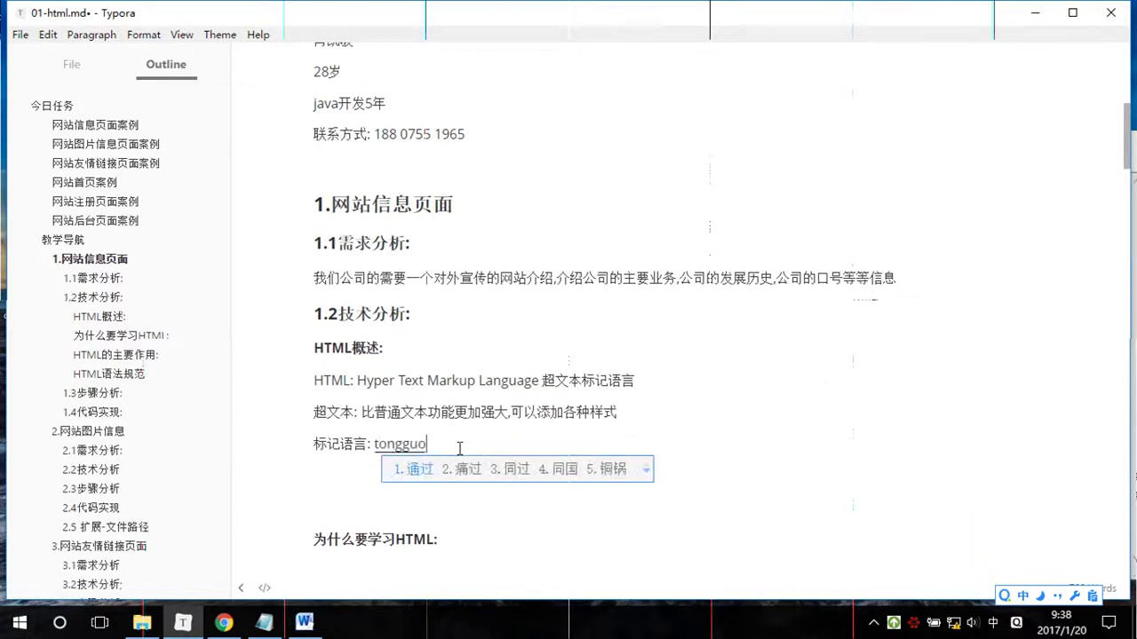
key(space)
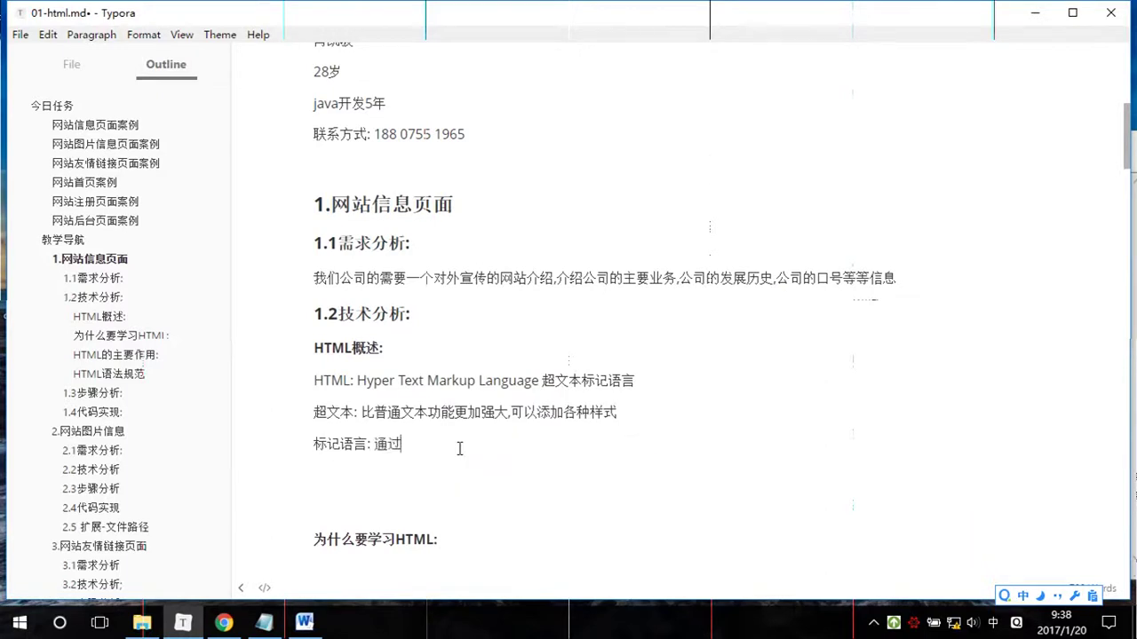
text(yizu)
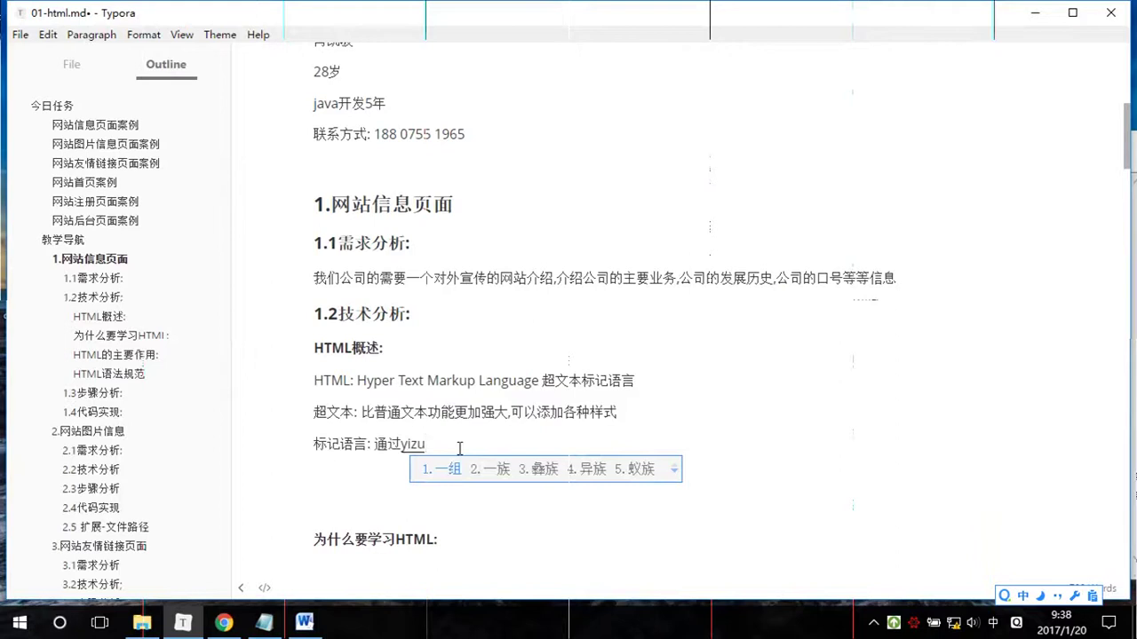
key(space)
text(biaoqian)
key(space)
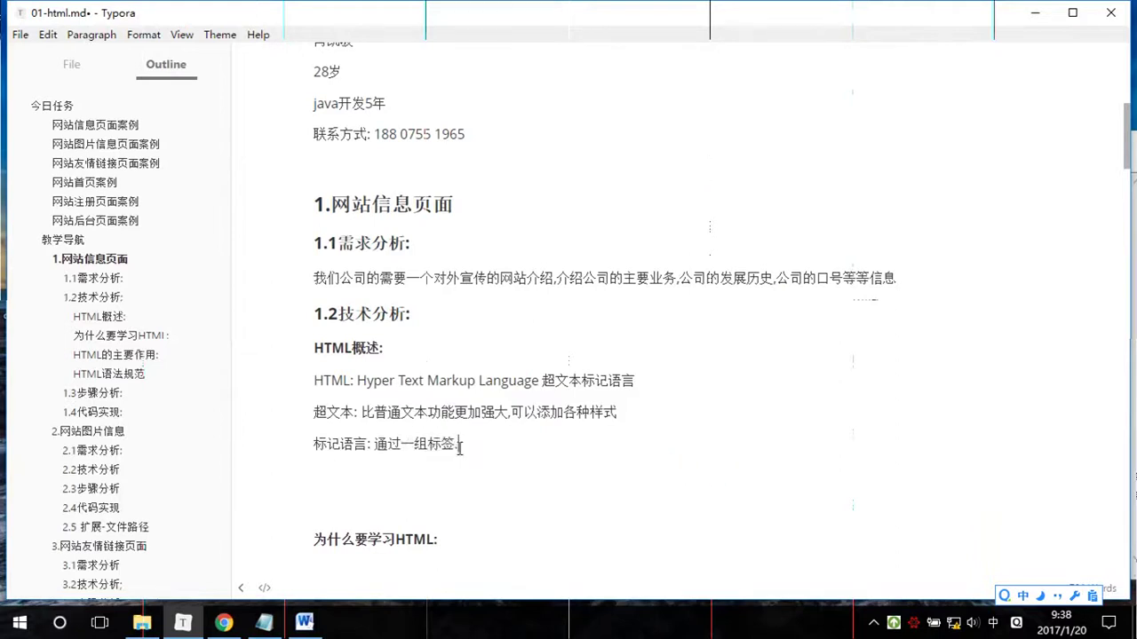
Complete the 标记语言: explanation with 来对内容进行描述 and a closing period
text(,lai)
key(space)
text(dui)
key(space)
text(neiro)
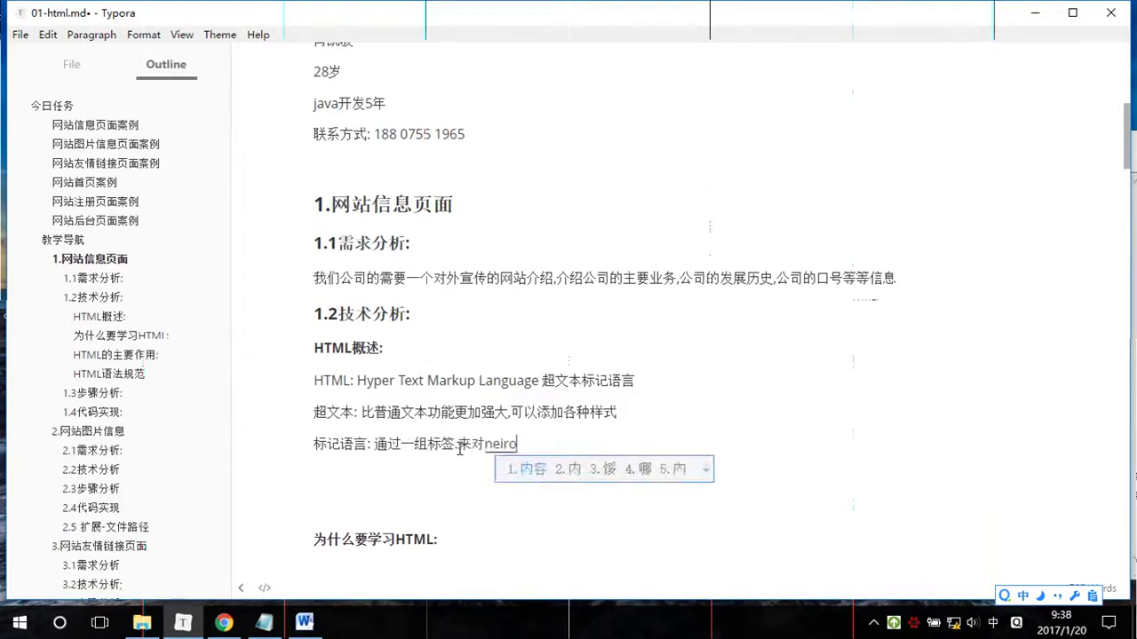
key(space)
text(jinxing)
key(space)
text(miaos)
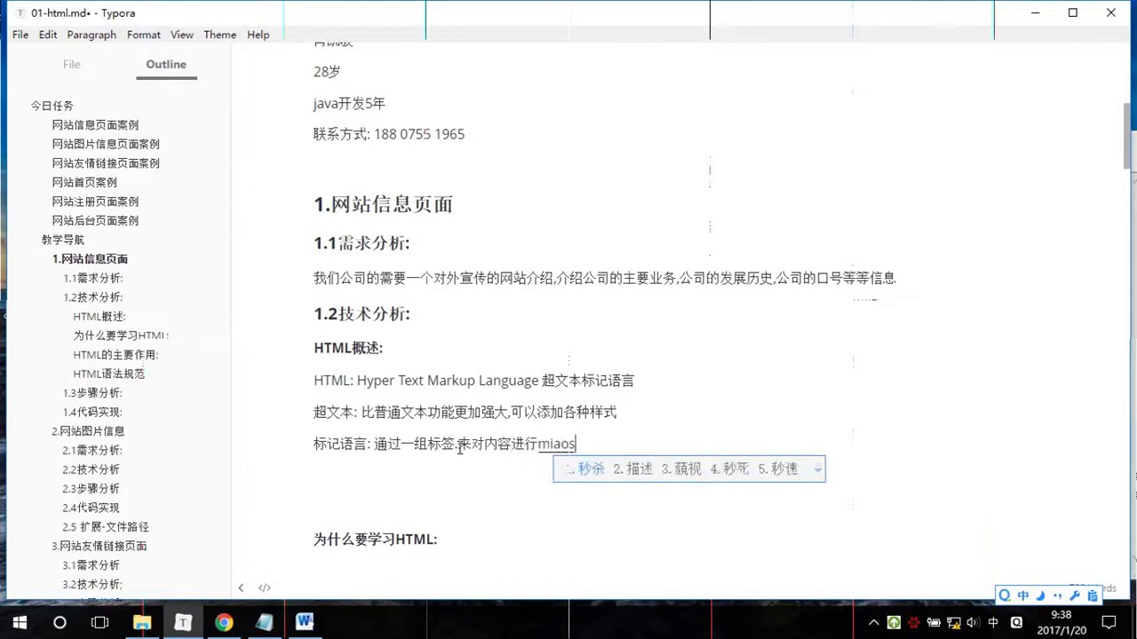
text(hu)
key(space)
text(.)
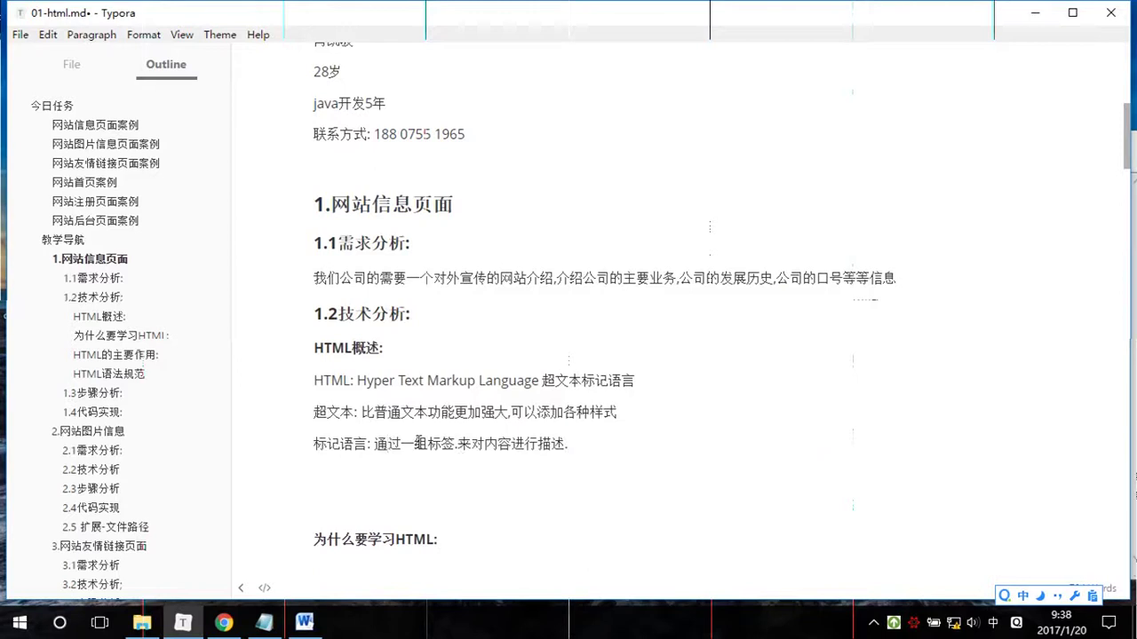
Append <关键字> to the end of the 标记语言: explanation and review the three HTML overview lines
drag(373, 444, 588, 444)
key(End)
click(587, 444)
text(<>)
key(Left)
click(374, 443)
click(595, 444)
text(<>)
key(Left)
text(guanjian)
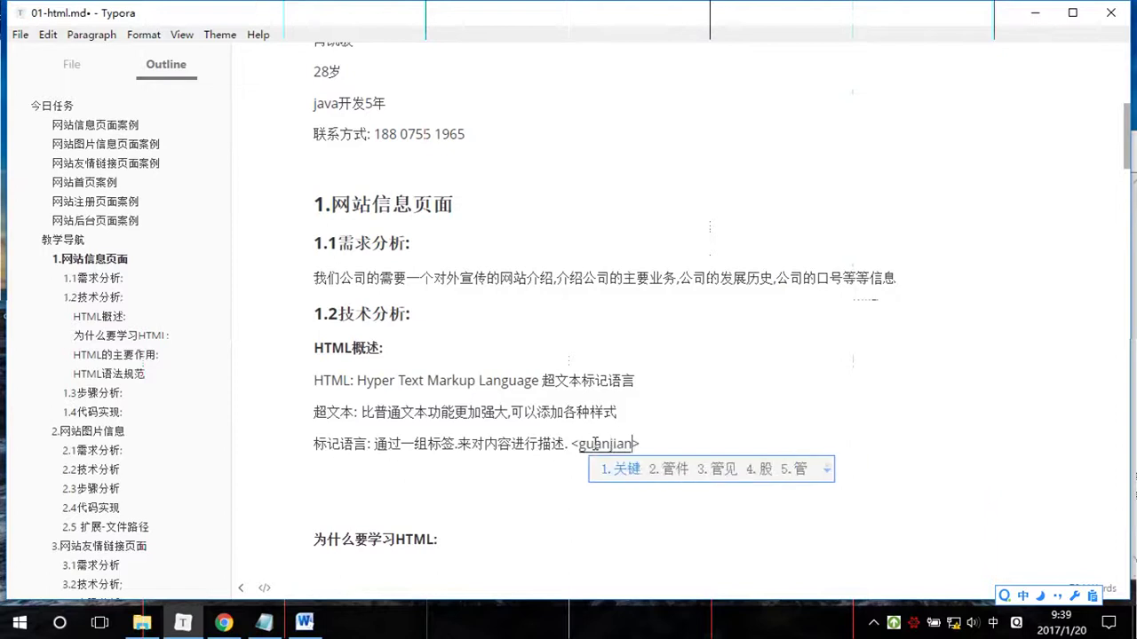
text(zi)
key(space)
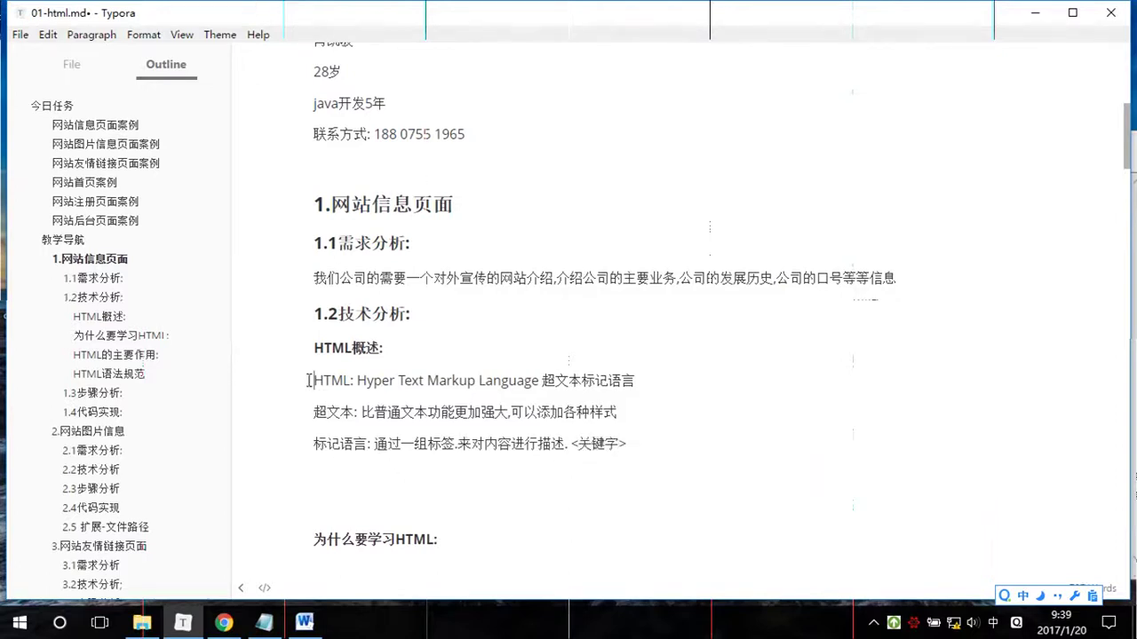
drag(313, 381, 625, 431)
click(657, 446)
Switch to the 静夜思 poem in Notepad with the Typora notes minimized, and close it with its text saved
click(266, 624)
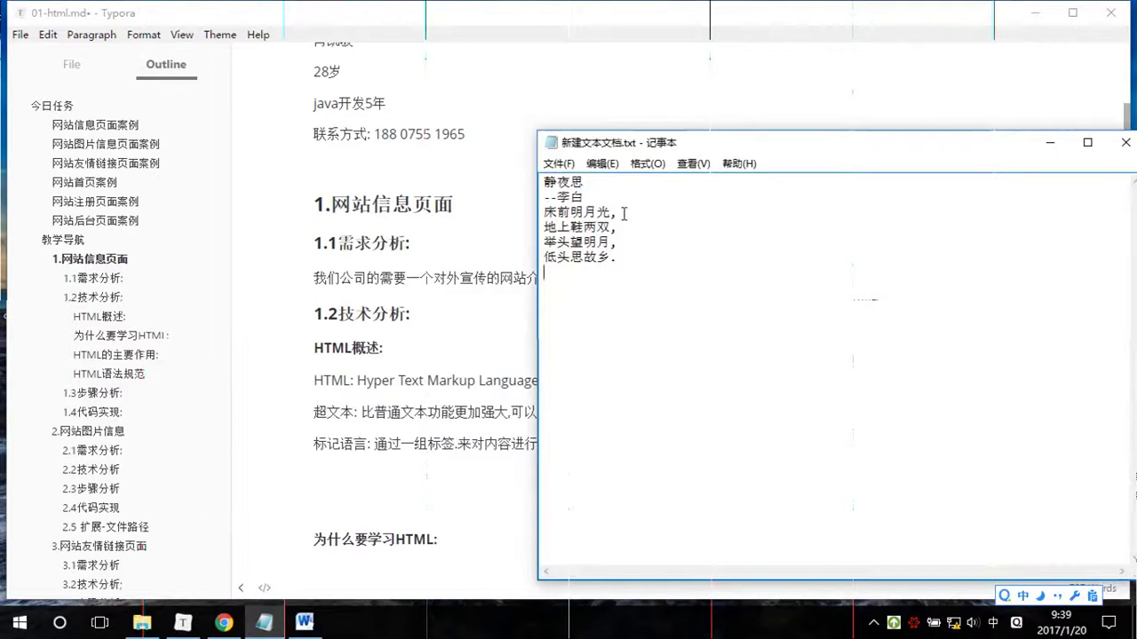
drag(619, 143, 641, 110)
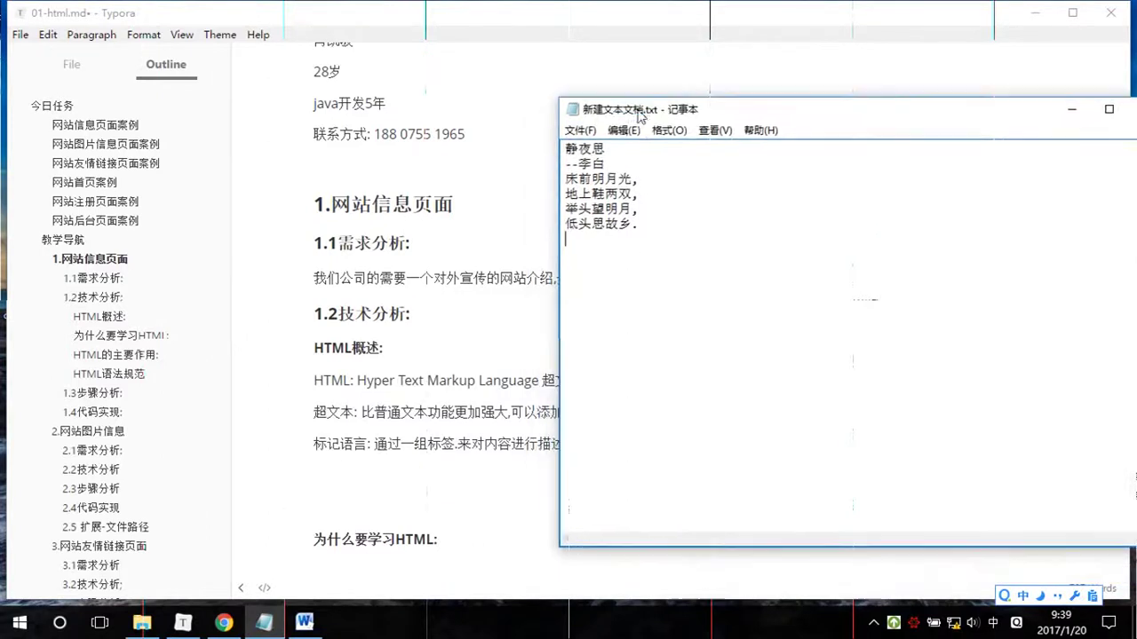
click(1034, 13)
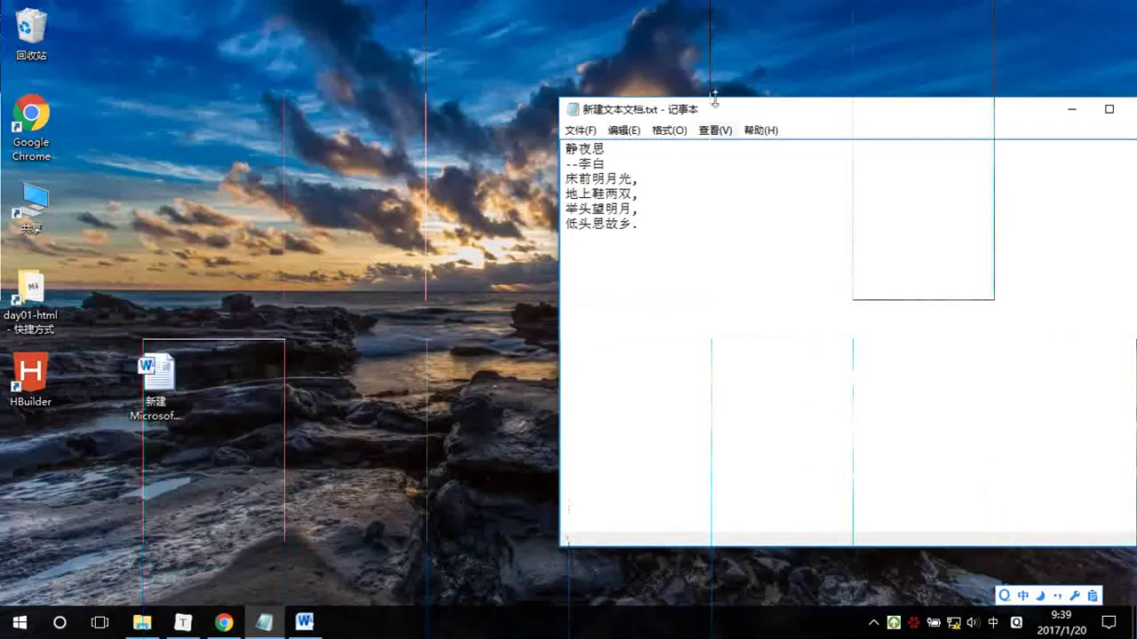
drag(729, 113, 415, 89)
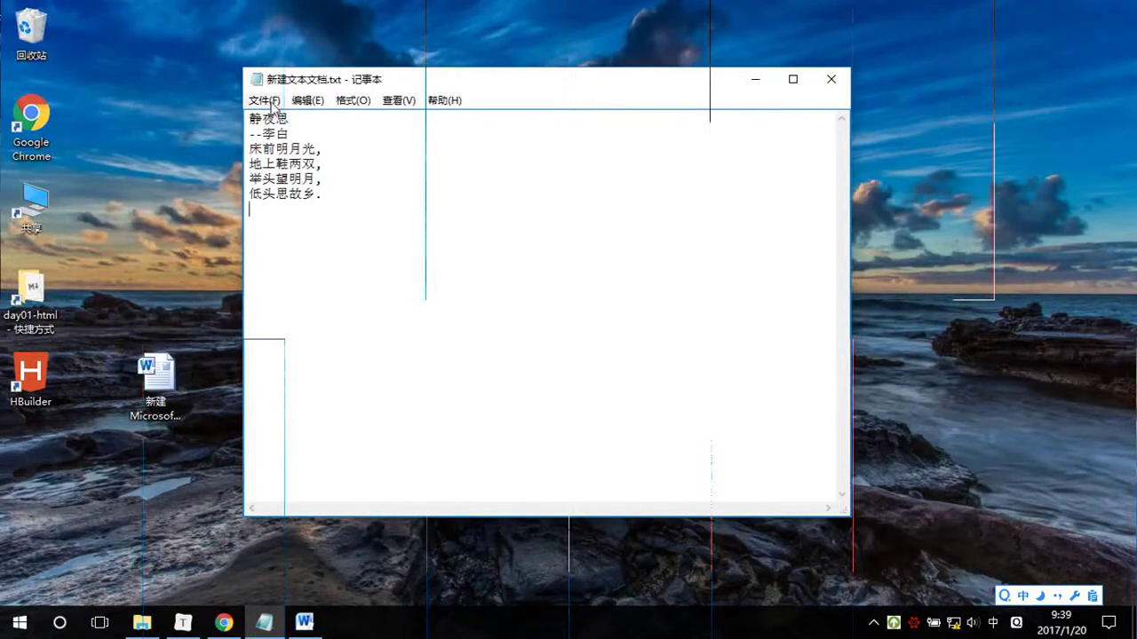
click(831, 79)
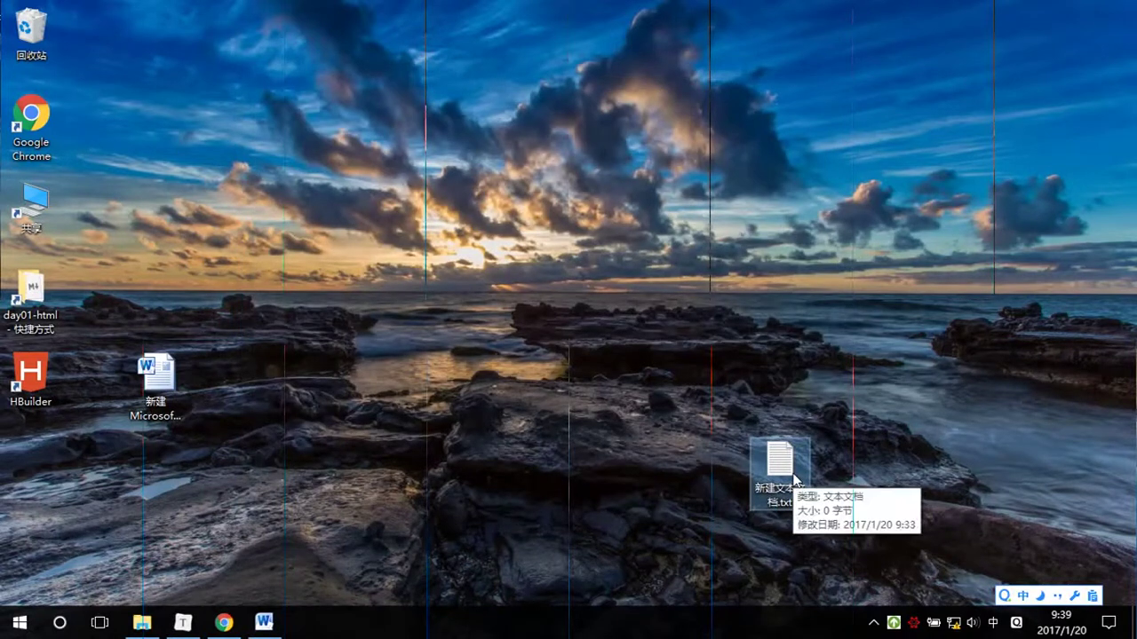
Start renaming 新建文本文档.txt on the desktop and change its extension to html
click(793, 480)
click(795, 499)
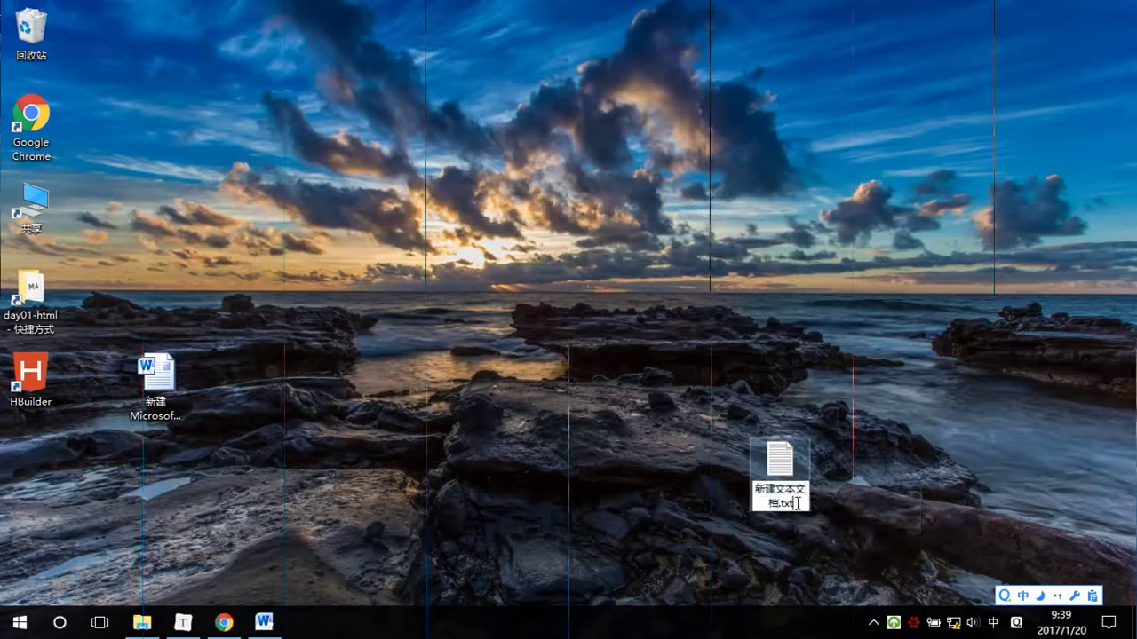
key(BackSpace)
key(BackSpace)
key(BackSpace)
text(html)
key(shift)
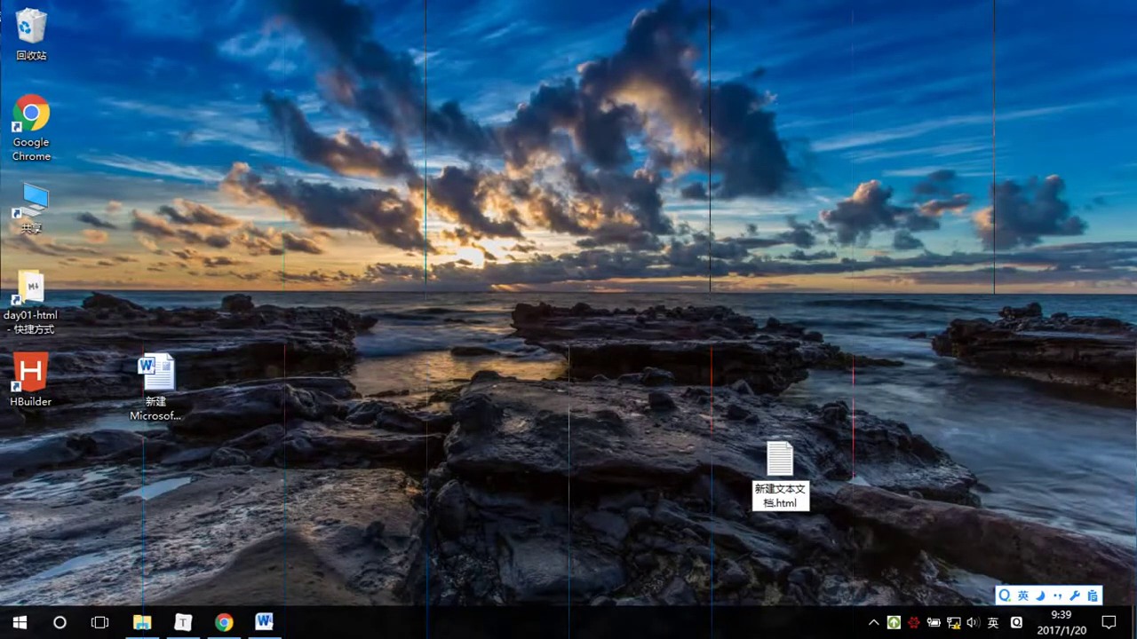
Clear the base name 新建文本文档 in front of the .html extension
key(Left)
key(Left)
key(Left)
key(Left)
key(Left)
key(BackSpace)
key(BackSpace)
key(BackSpace)
key(BackSpace)
key(BackSpace)
key(BackSpace)
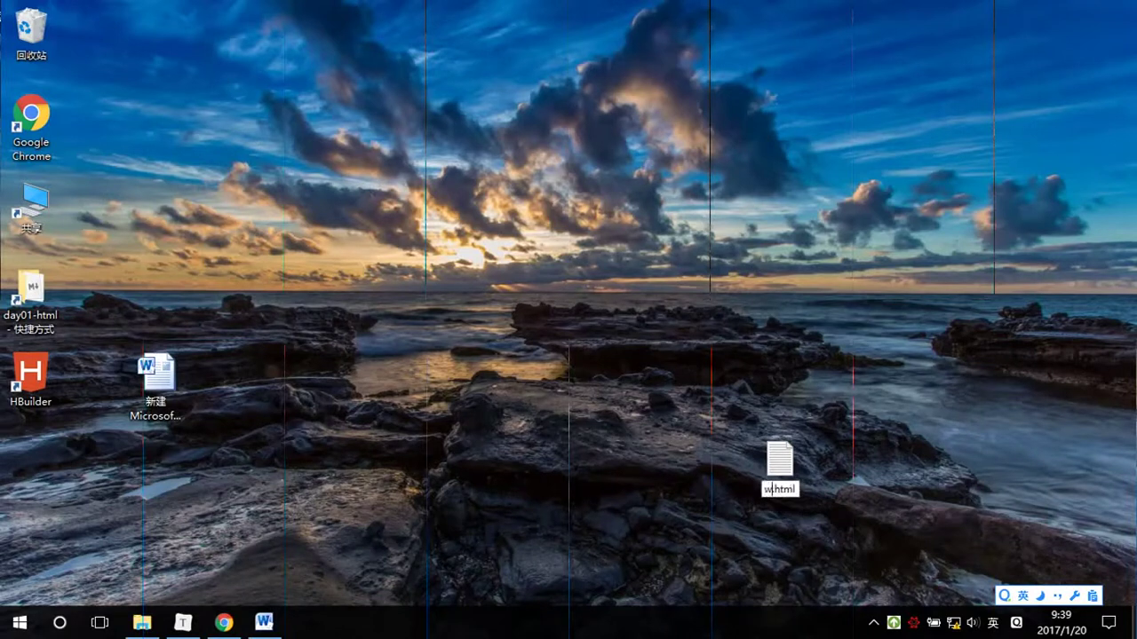
key(shift)
text(ru2)
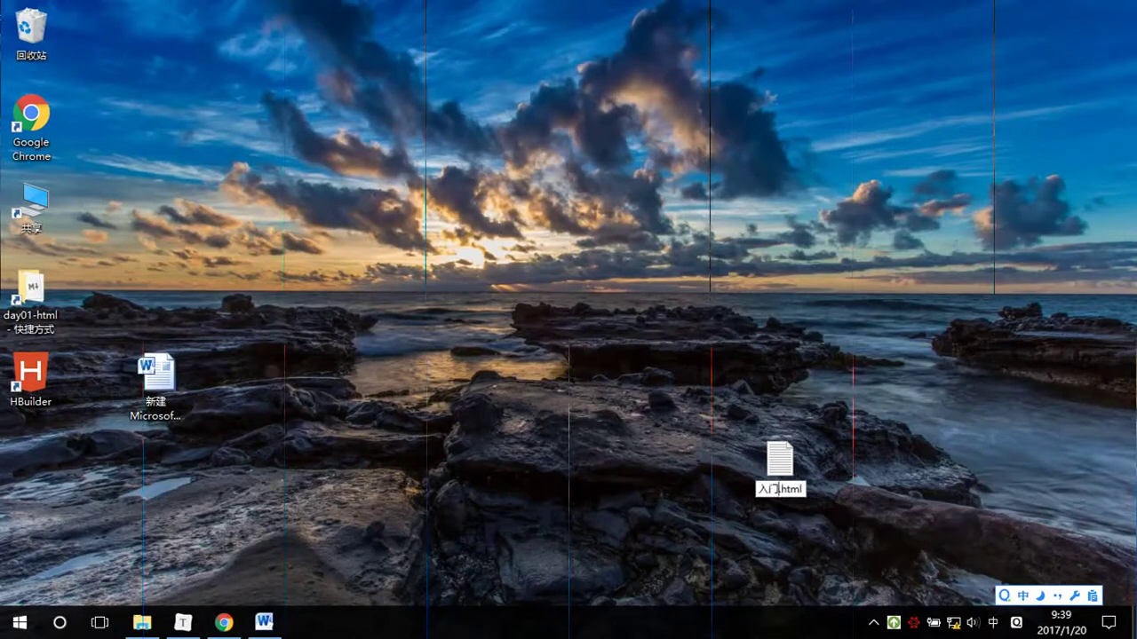
text(men)
key(space)
Enter 我昨晚写的一首 as the start of the file's base name
text(wozuo)
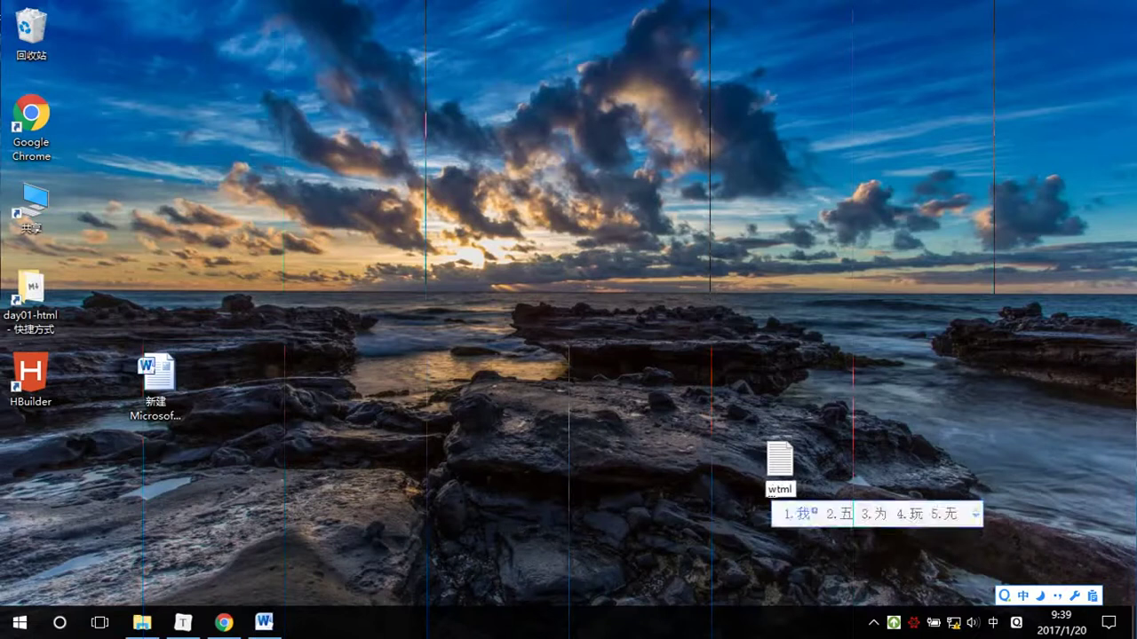
text(w)
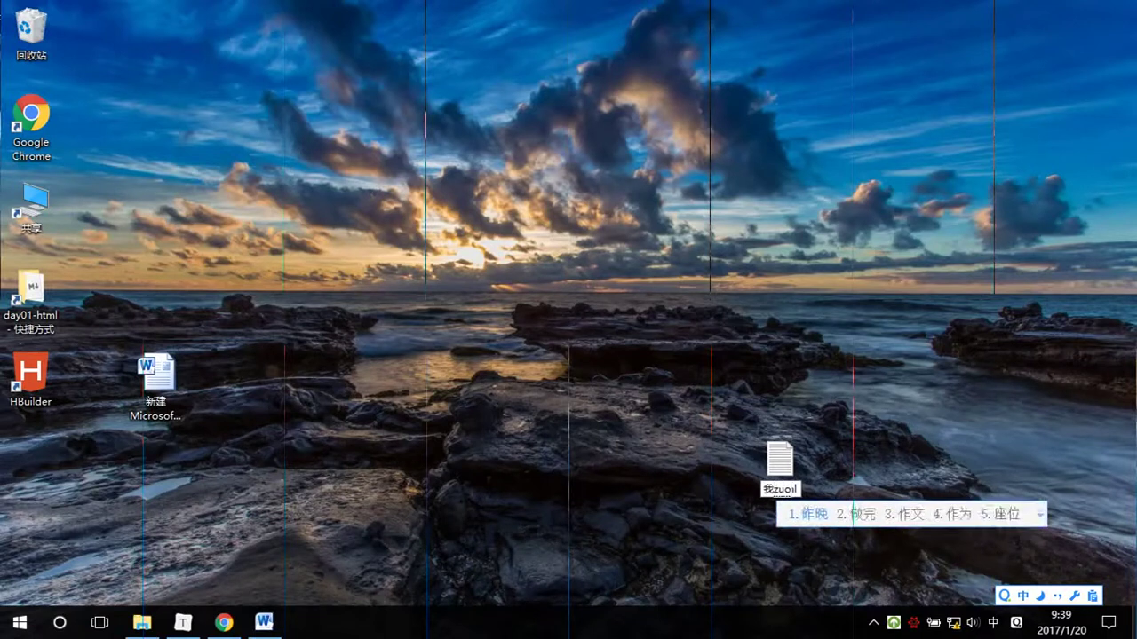
text(anxie2deyishou)
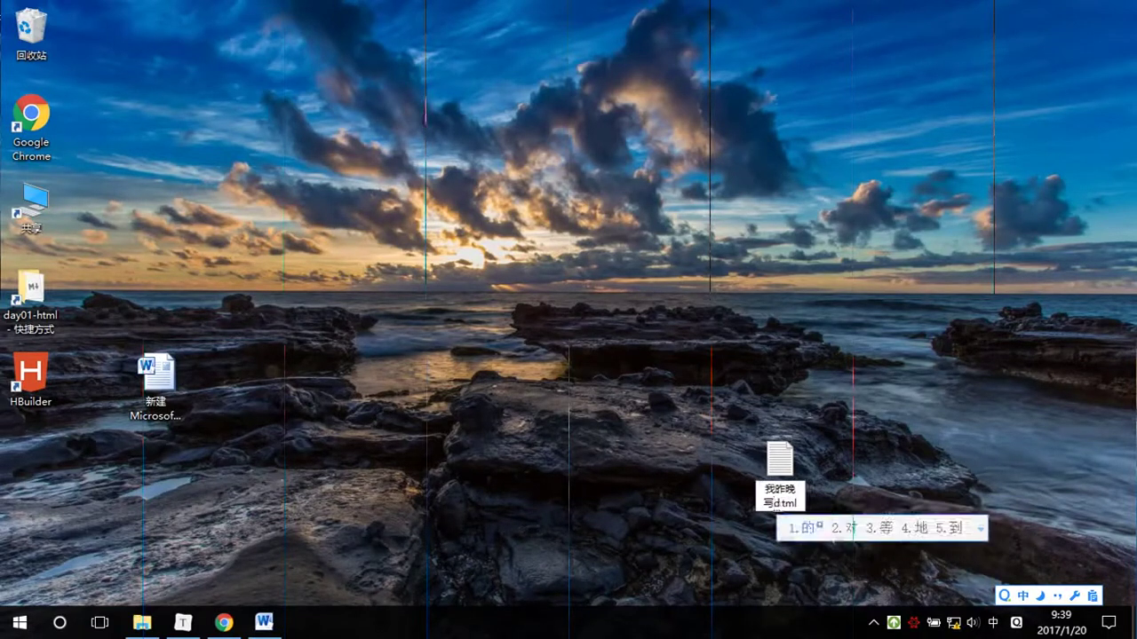
key(space)
text(shi)
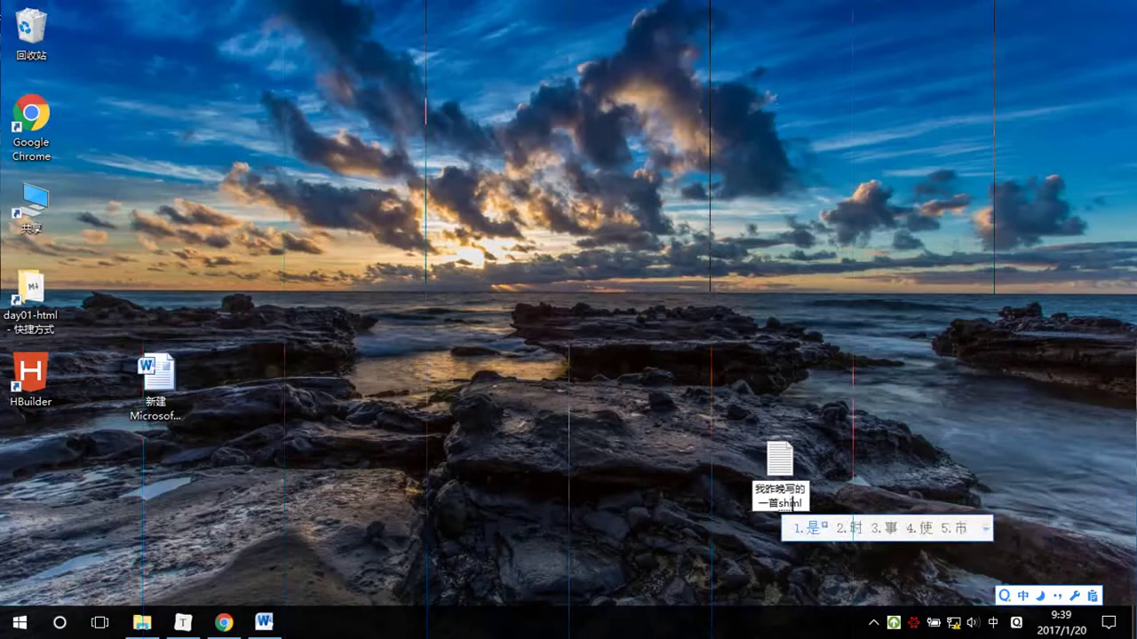
key(Down)
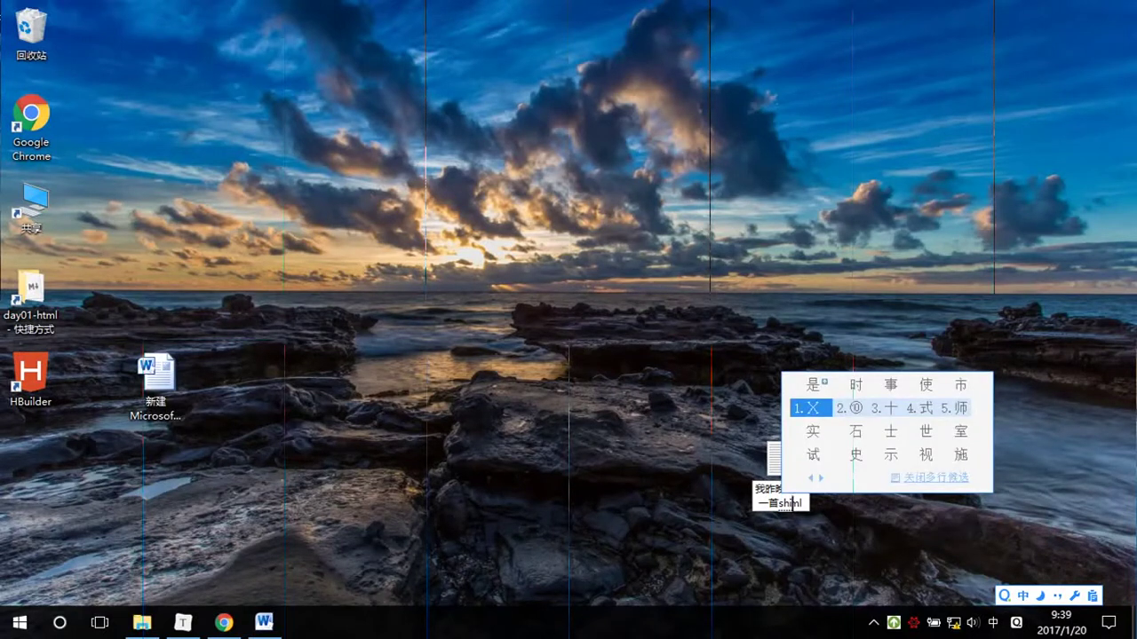
key(BackSpace)
key(BackSpace)
key(BackSpace)
text(si)
key(Down)
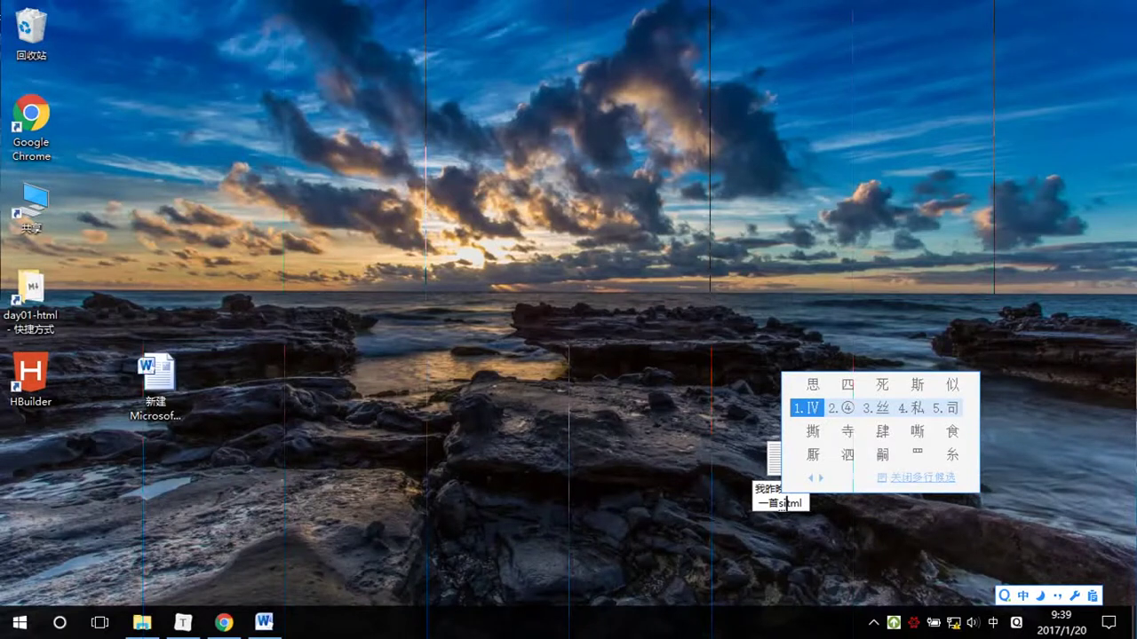
key(BackSpace)
key(BackSpace)
Complete the file name as 我昨晚写的一首诗.html and accept the extension change
text(shi)
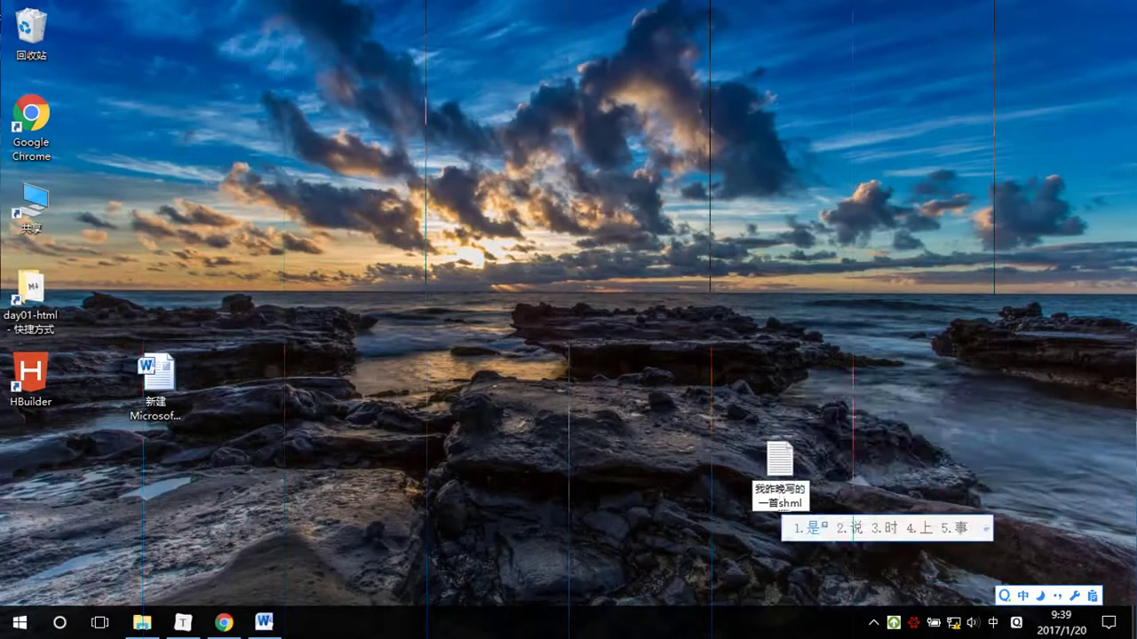
key(Down)
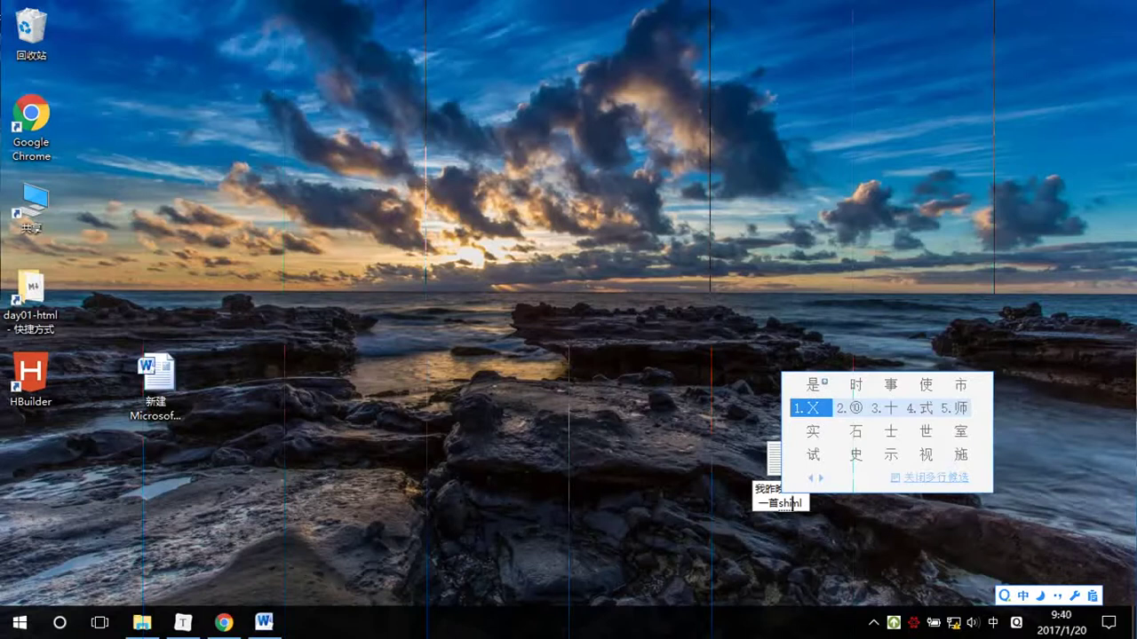
key(Down)
key(Down)
key(Down)
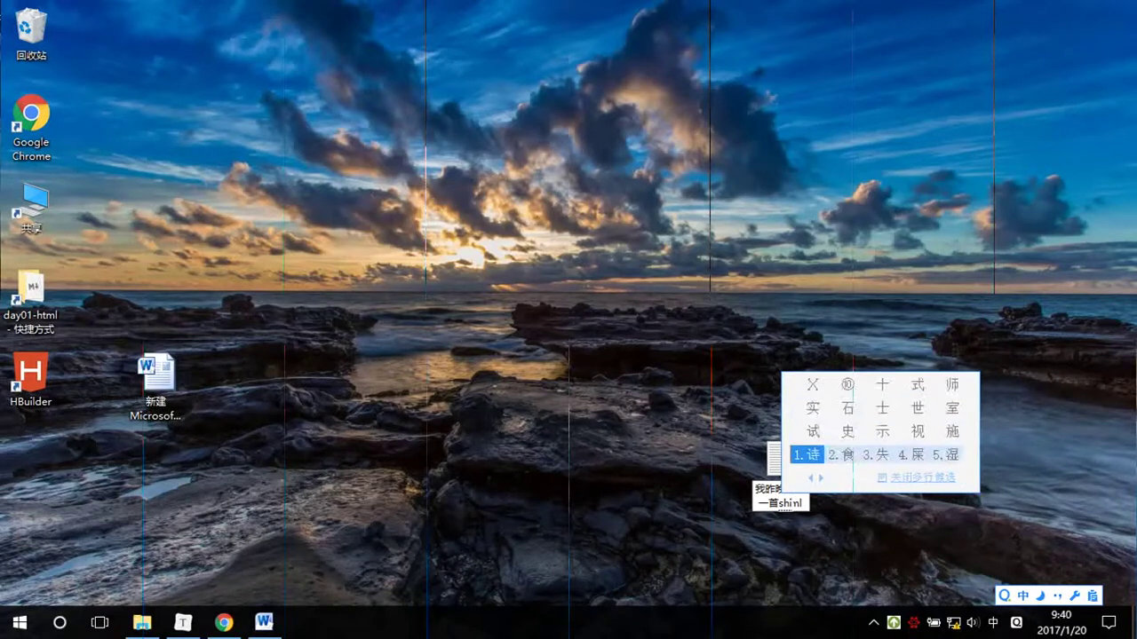
key(space)
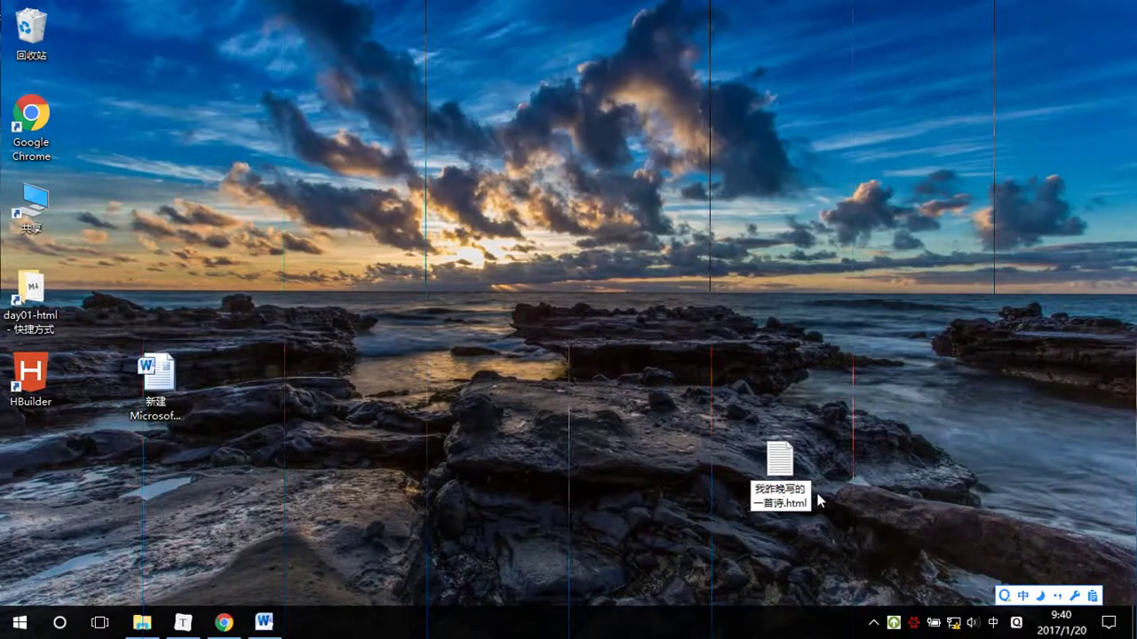
key(Return)
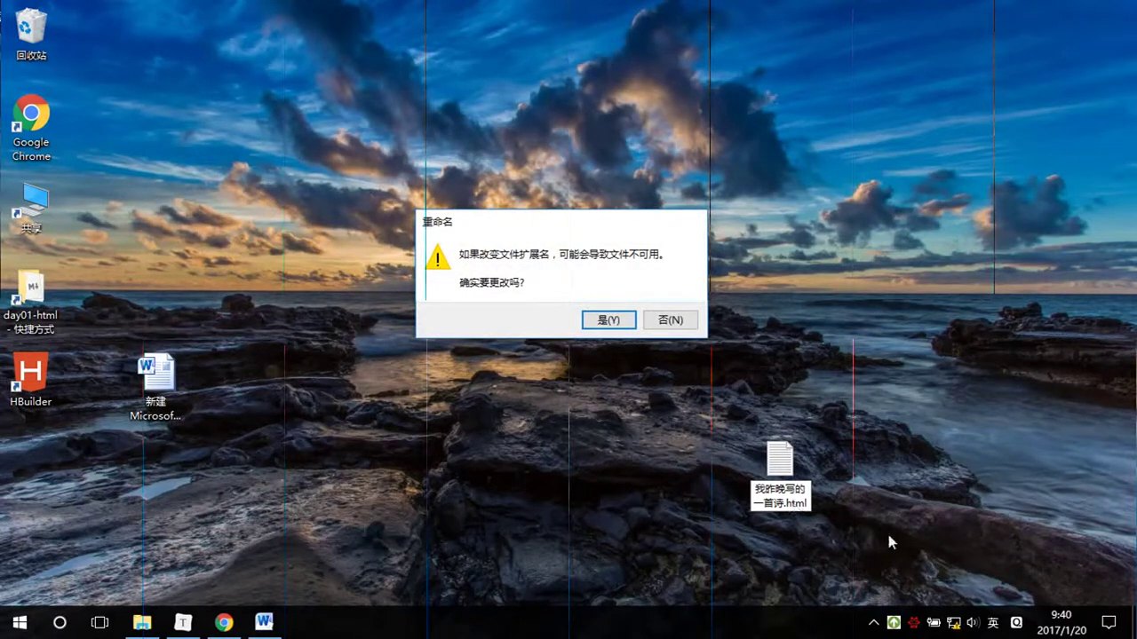
click(608, 319)
Move the 我昨晚写的一首诗.html file to the middle of the desktop and deselect it
drag(876, 499, 637, 380)
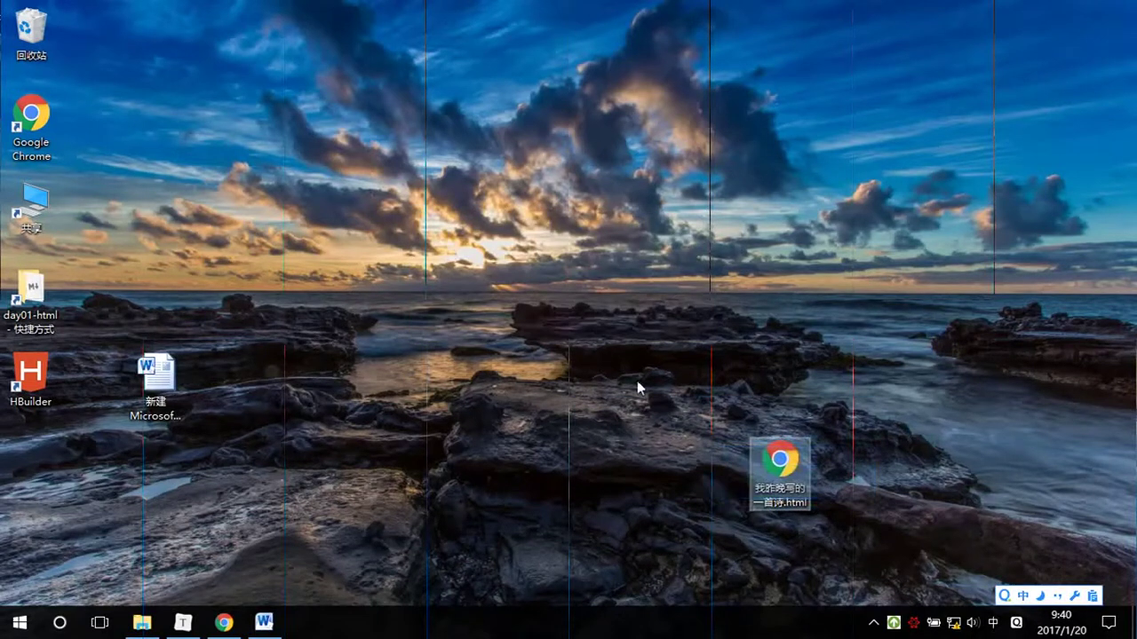
drag(780, 462, 653, 289)
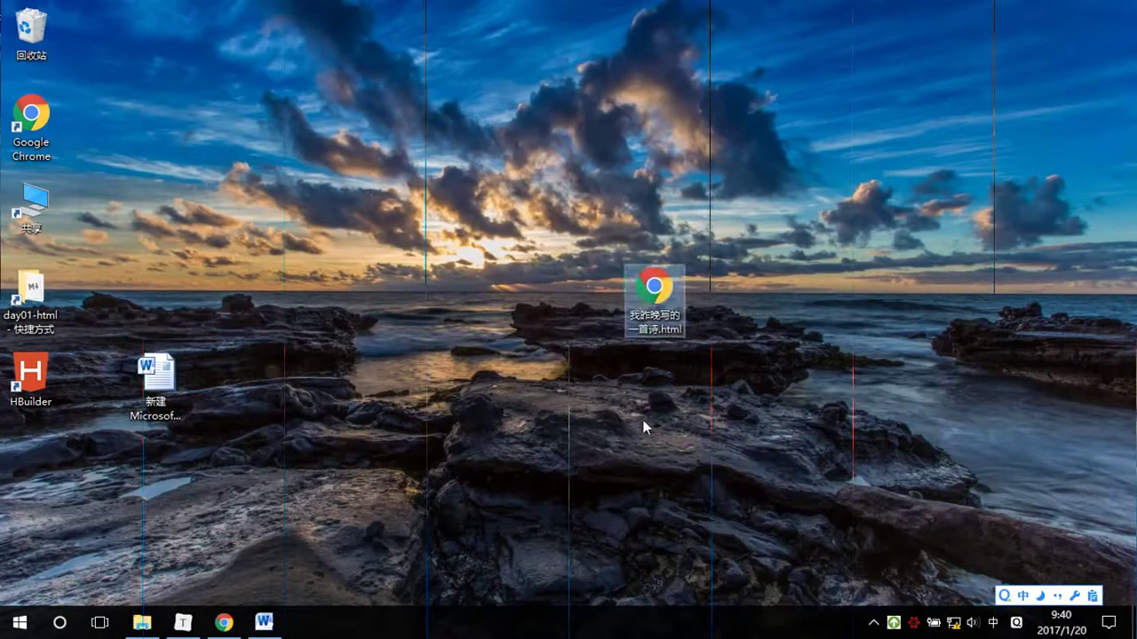
click(645, 427)
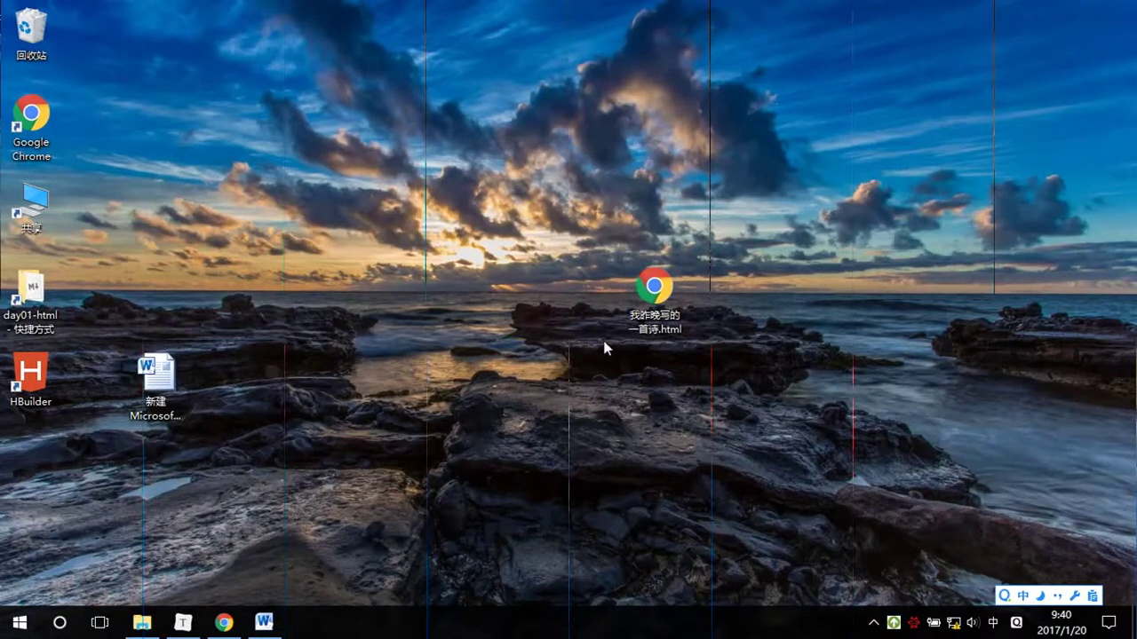
Open 我昨晚写的一首诗.html in Chrome in a reduced window and move the file's icon clear of it
double_click(655, 302)
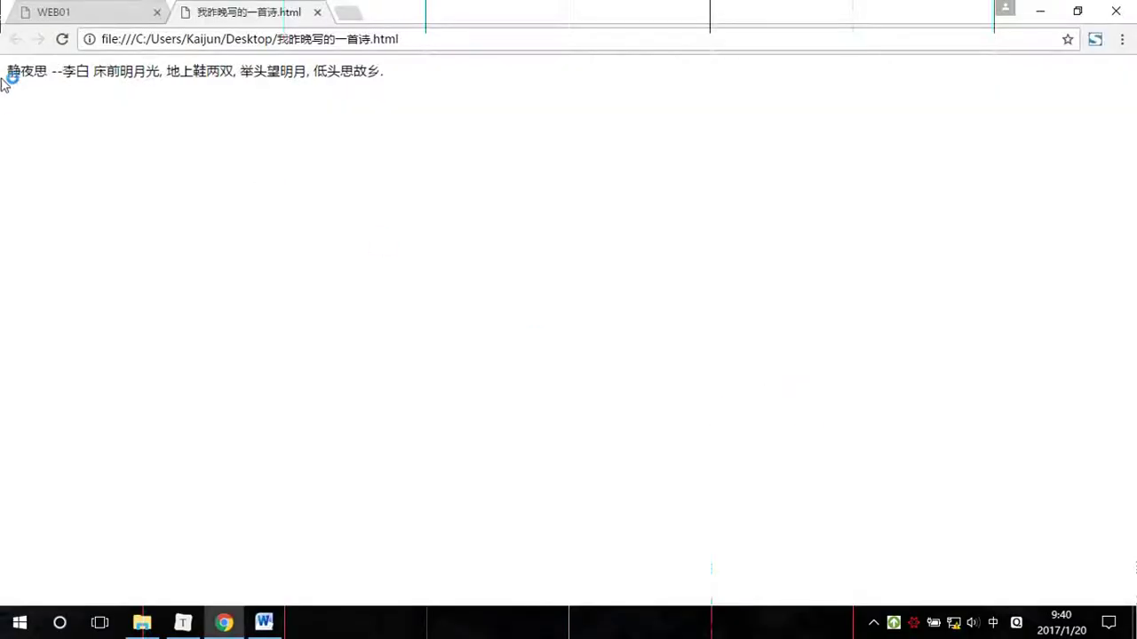
double_click(448, 25)
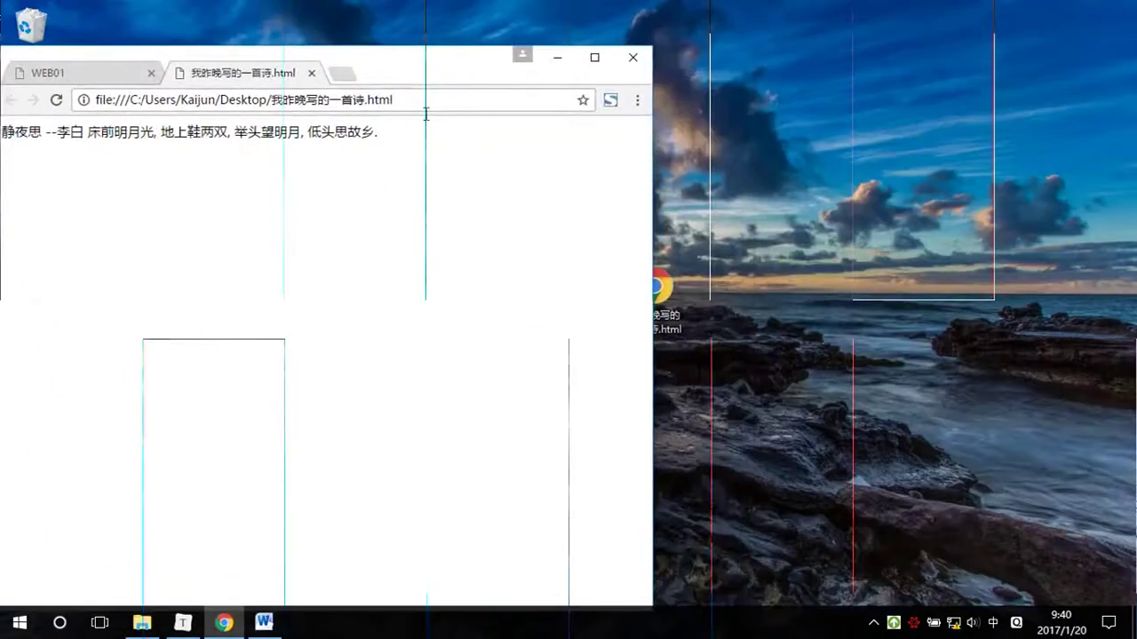
drag(654, 302, 968, 307)
right_click(968, 306)
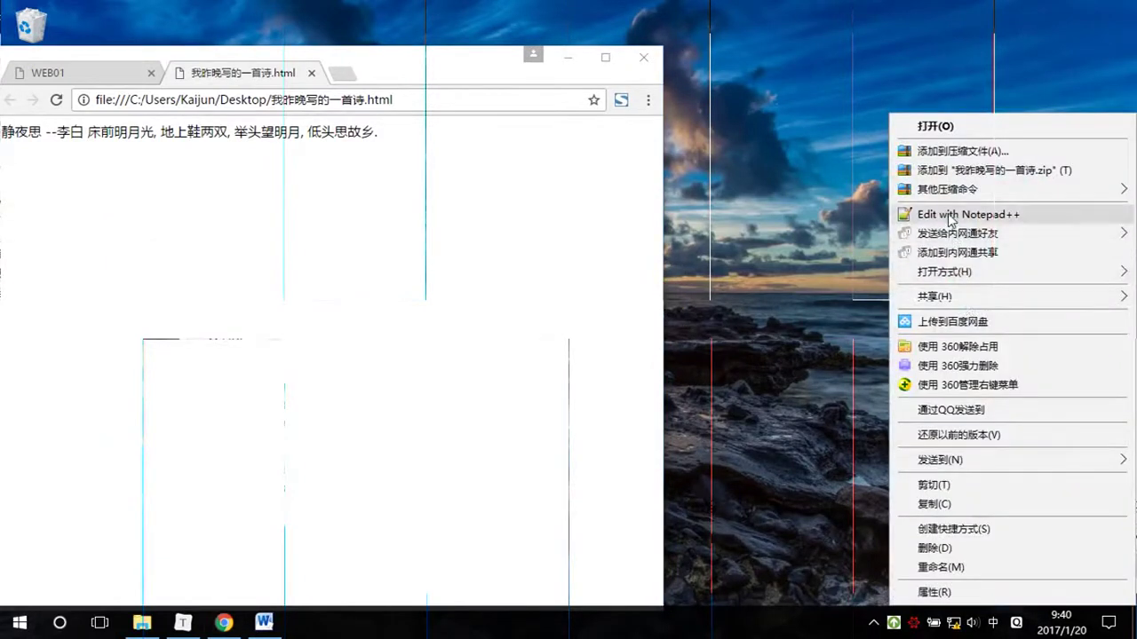
click(932, 218)
click(1006, 115)
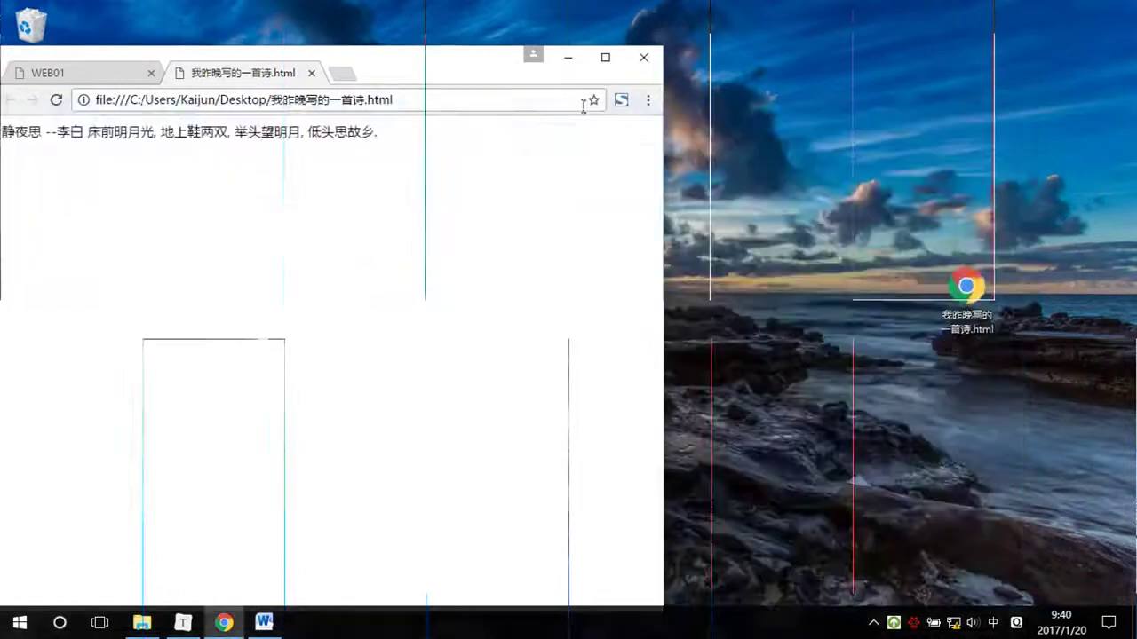
right_click(975, 290)
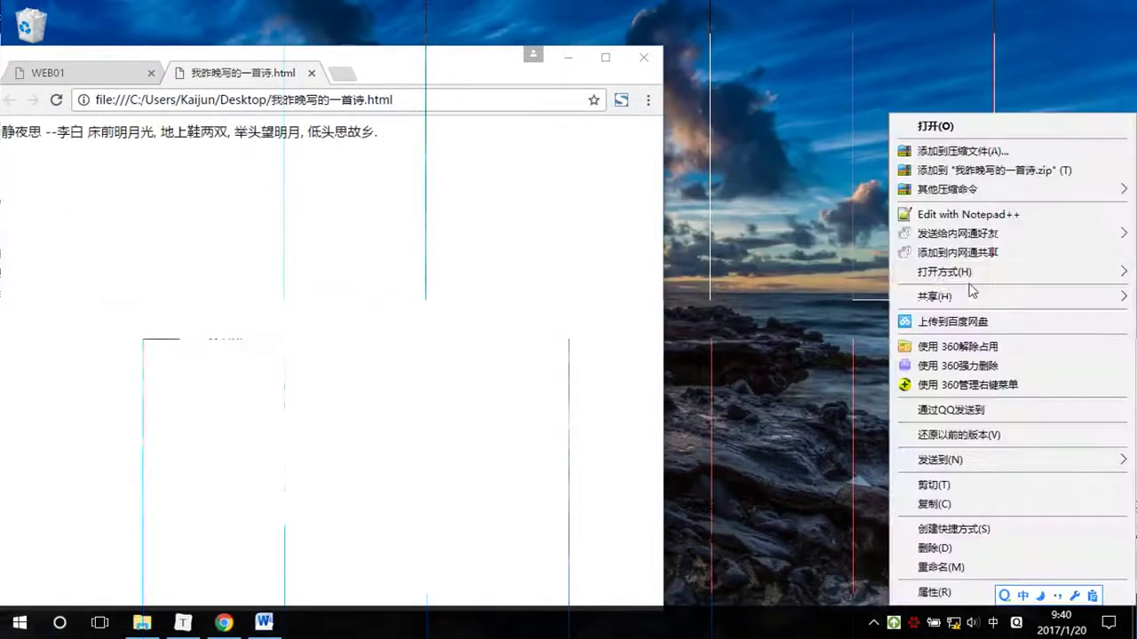
click(596, 178)
Centre the Chrome window on the desktop, and switch to Word to examine the formatting of the 静夜思 title and the author line
drag(432, 76, 686, 69)
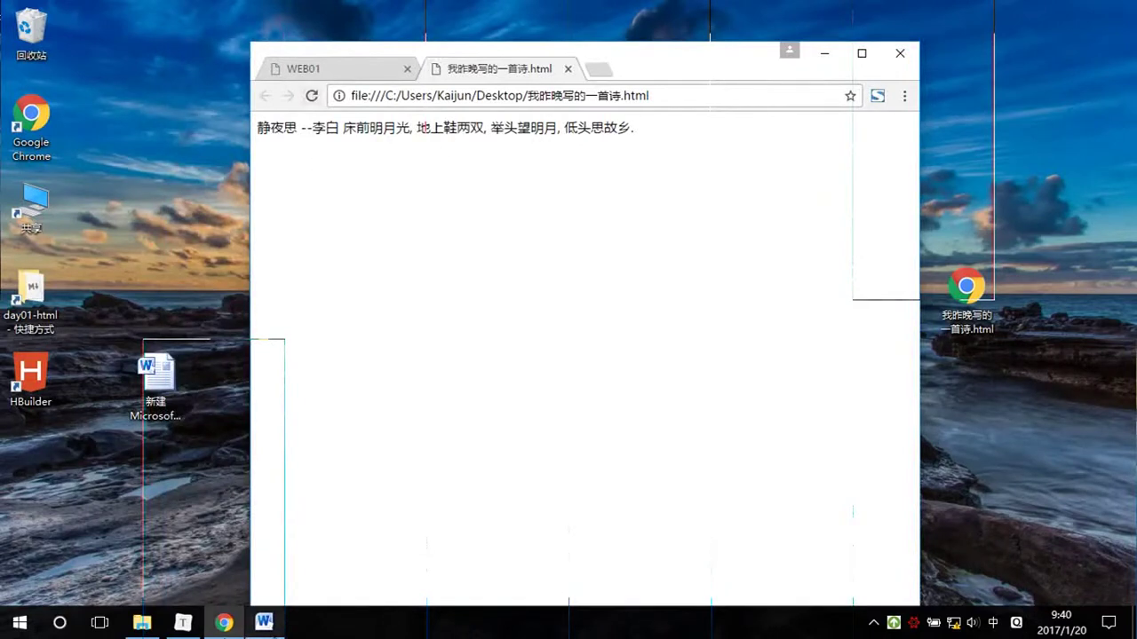
click(265, 622)
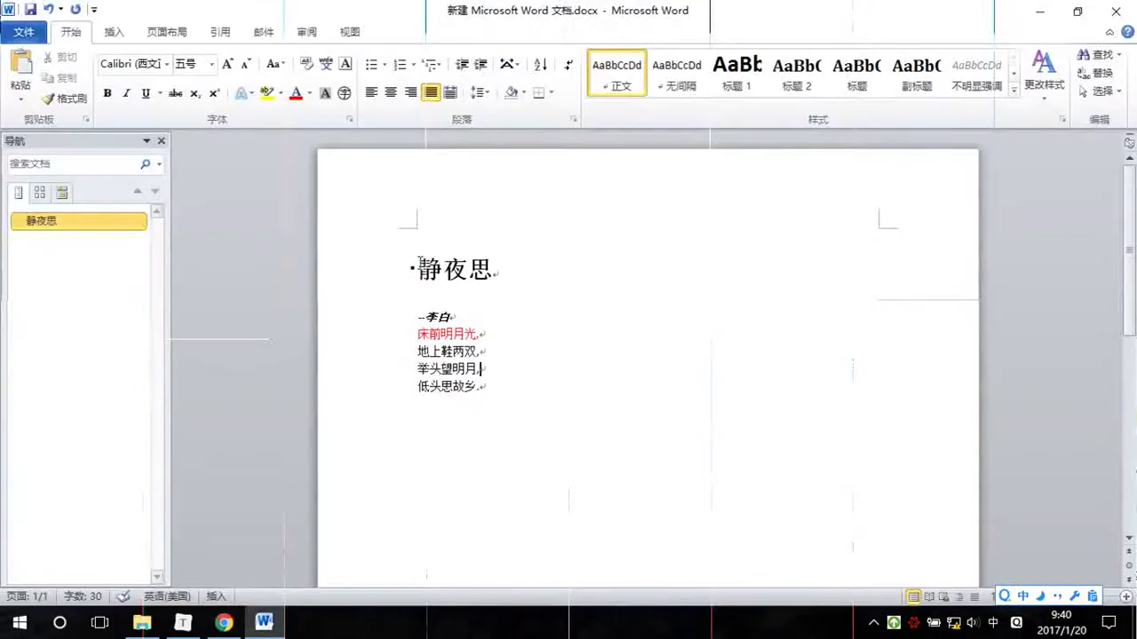
drag(421, 259, 502, 271)
click(505, 318)
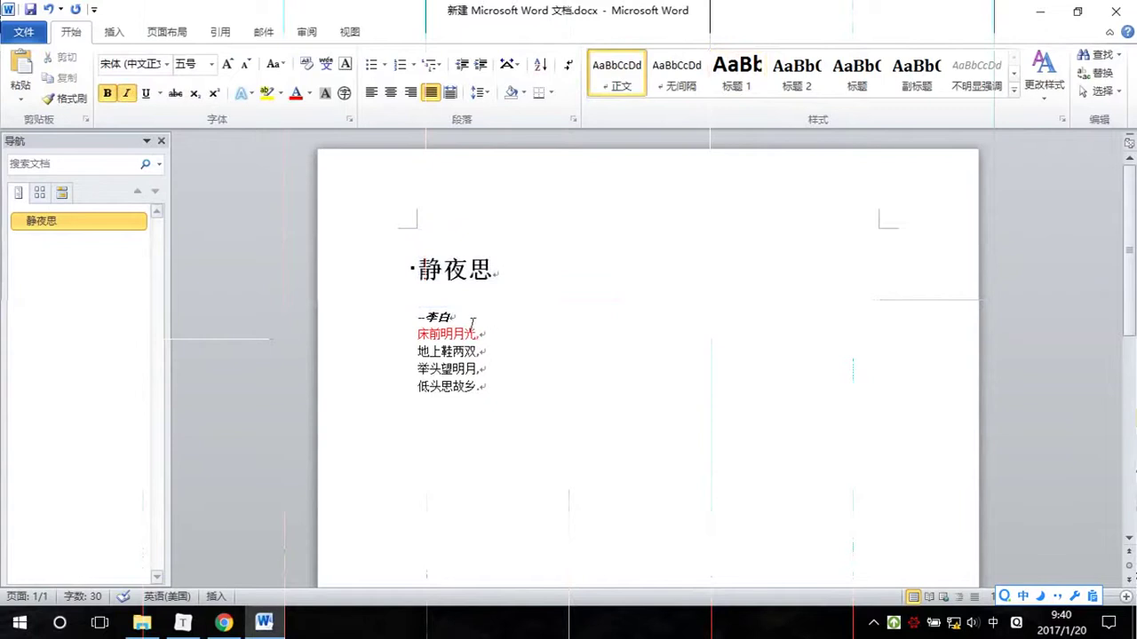
click(497, 273)
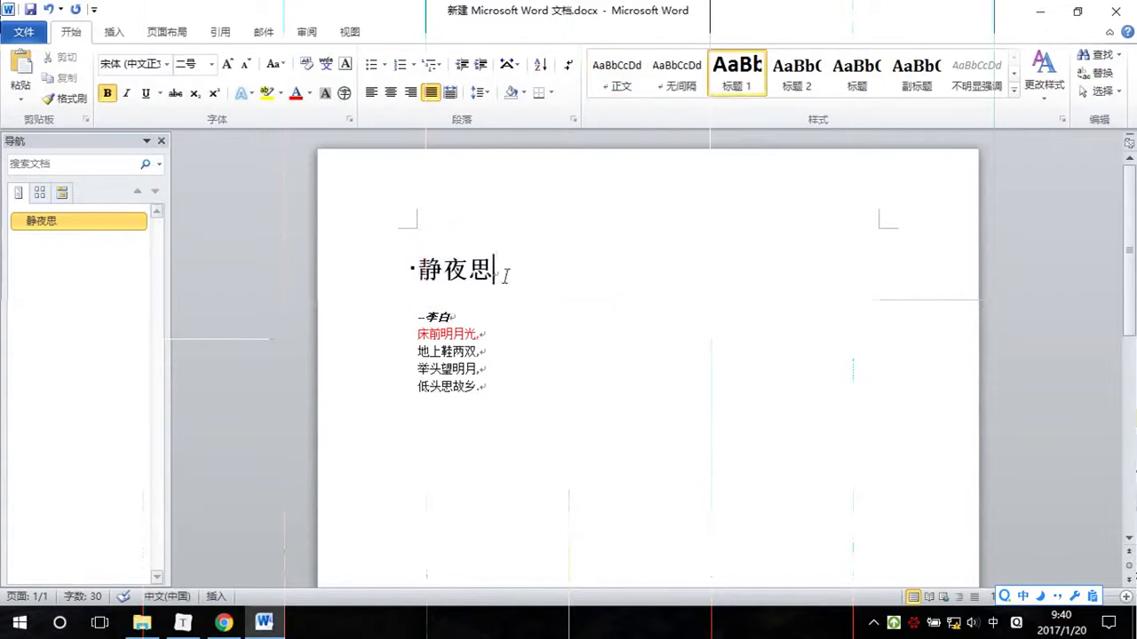
click(425, 318)
drag(419, 277, 484, 280)
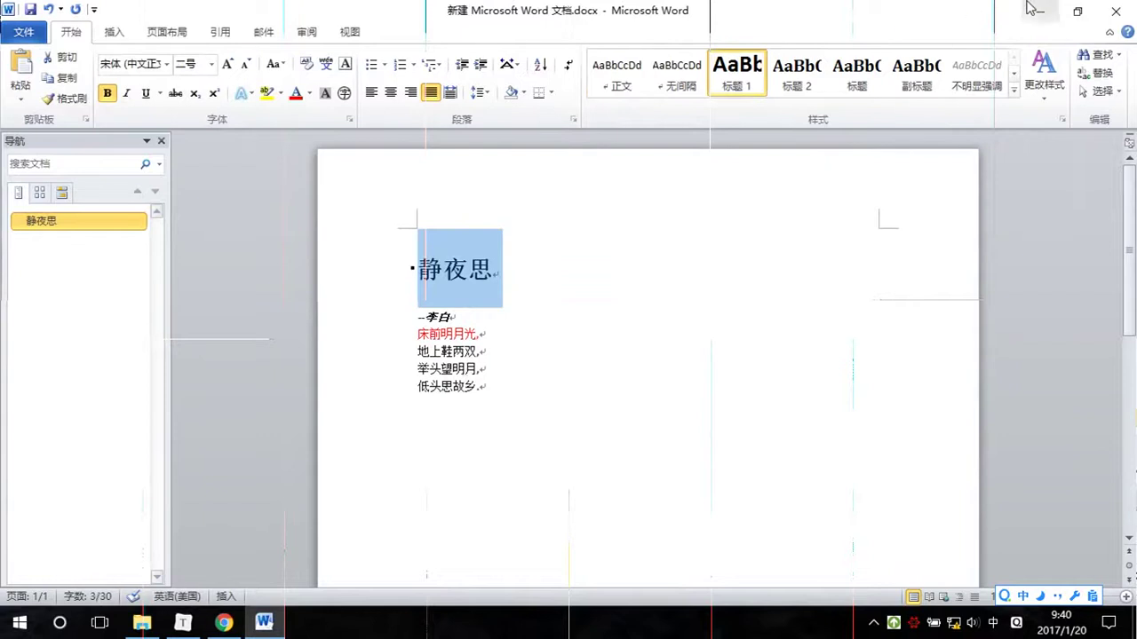
Reduce the Word window, make it tall enough to show the whole poem, shift it aside, and minimize Chrome
drag(1030, 11, 652, 47)
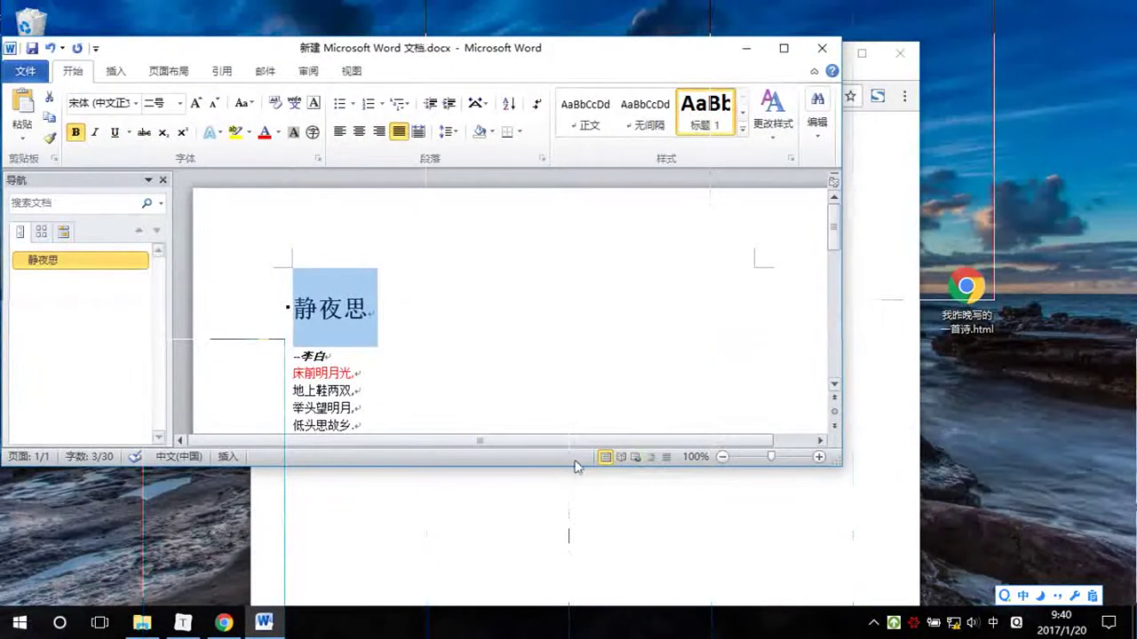
drag(555, 469, 557, 530)
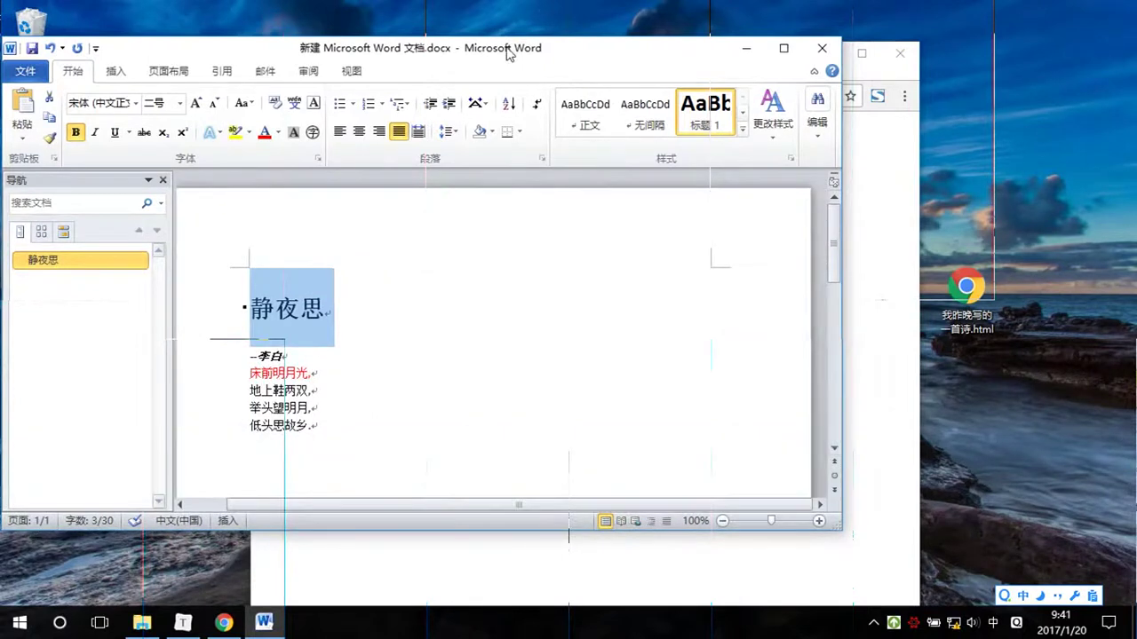
drag(507, 45, 455, 32)
click(859, 195)
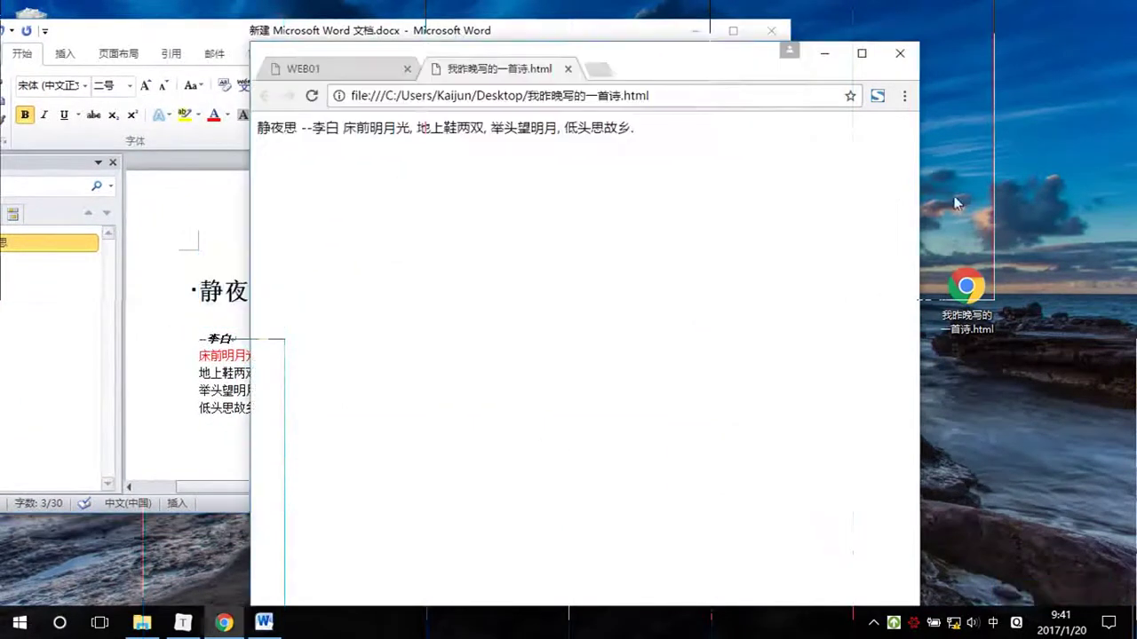
click(825, 46)
Open 我昨晚写的一首诗.html from the desktop in Notepad++ and move the editor window beside the Word poem
right_click(966, 288)
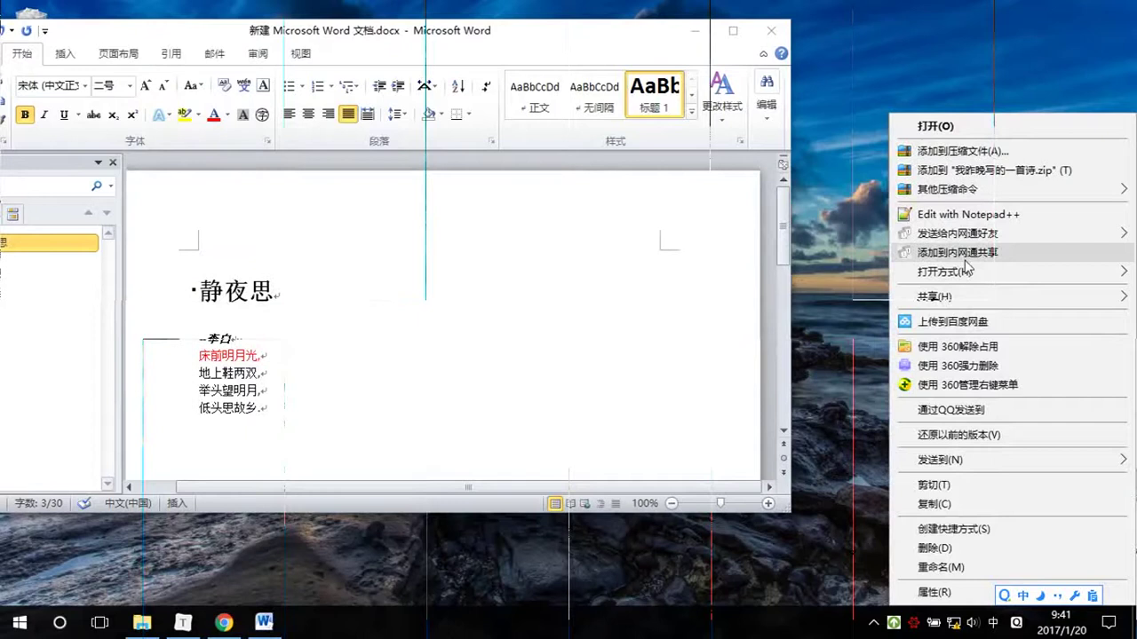
click(955, 214)
drag(355, 115, 1062, 140)
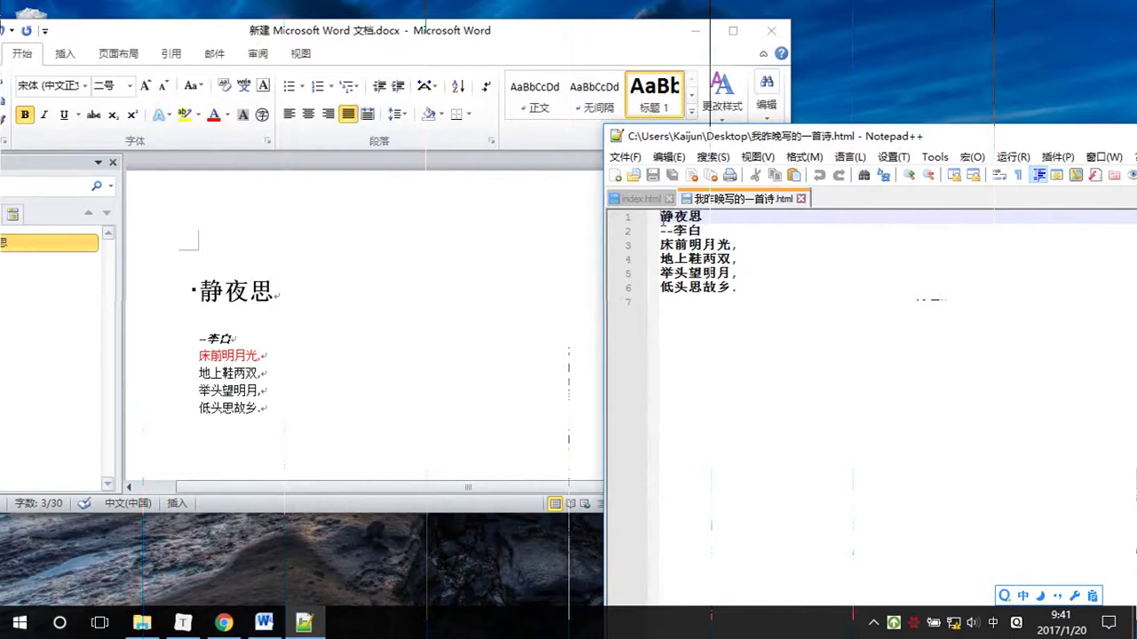
Insert an opening and closing h1 tag pair, <h1></h1>, in front of the title 静夜思 in the HTML file
click(661, 225)
text(<>)
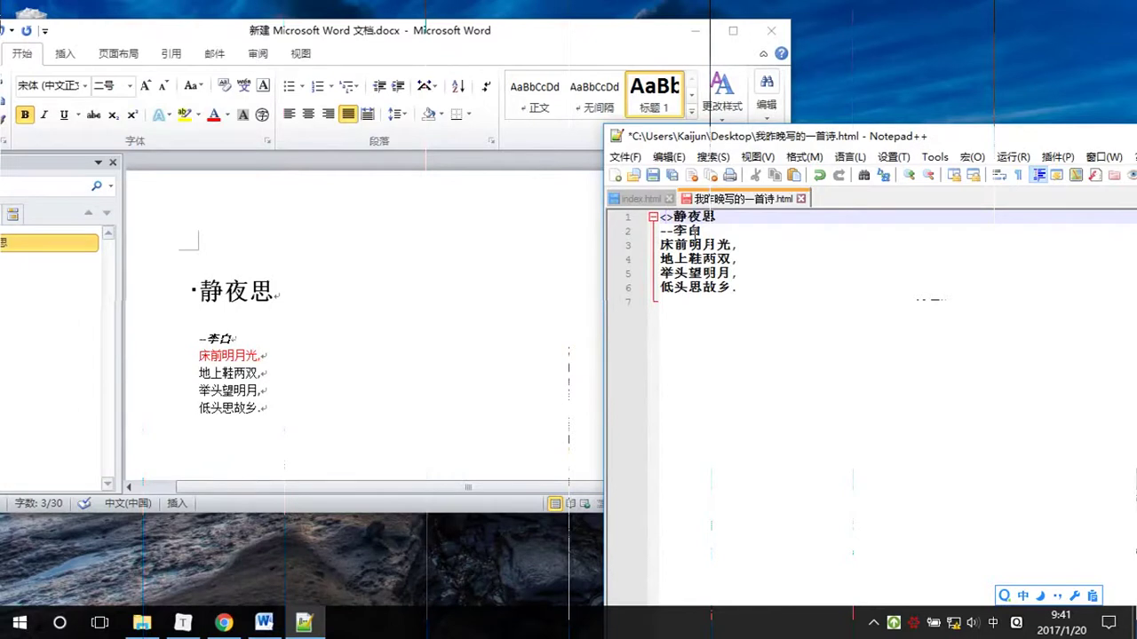
text(h)
key(shift)
text(1)
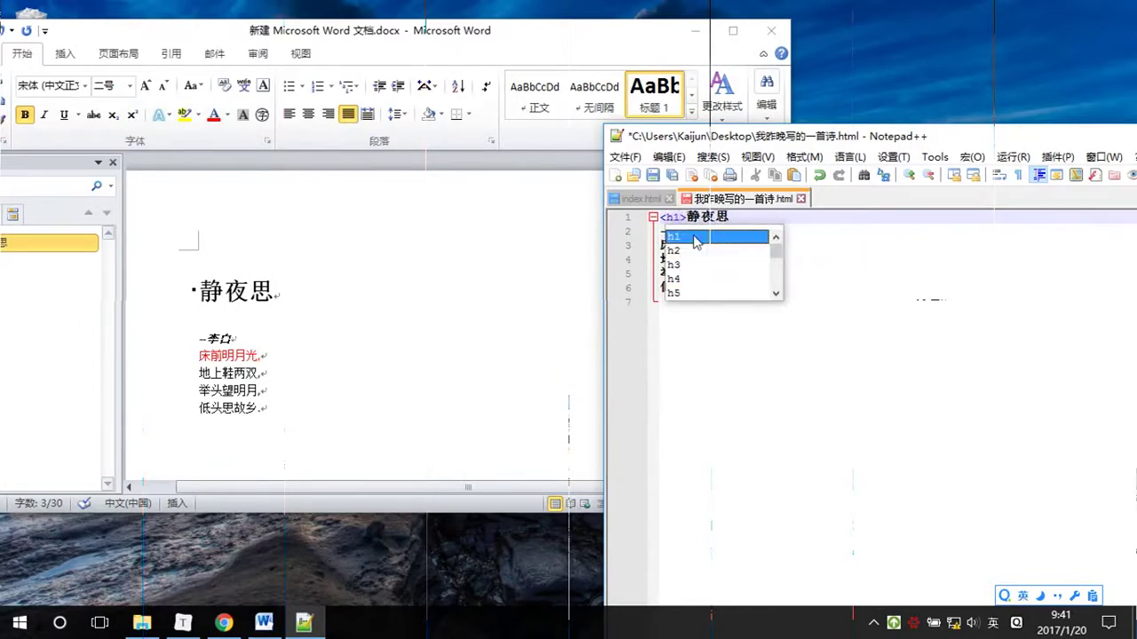
click(729, 217)
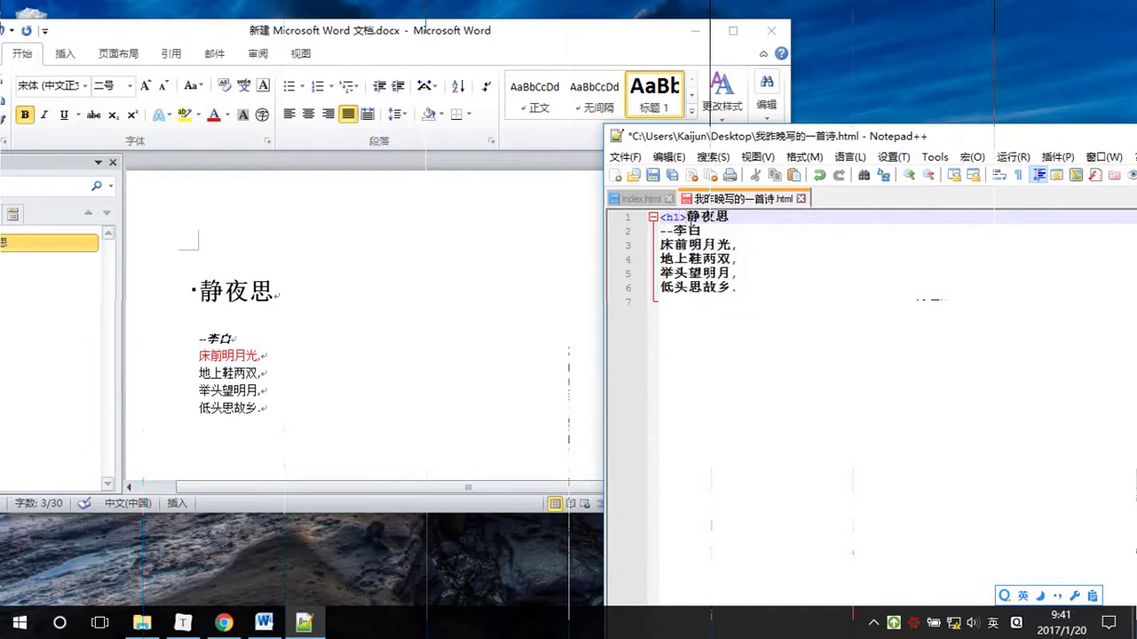
click(685, 217)
text(</)
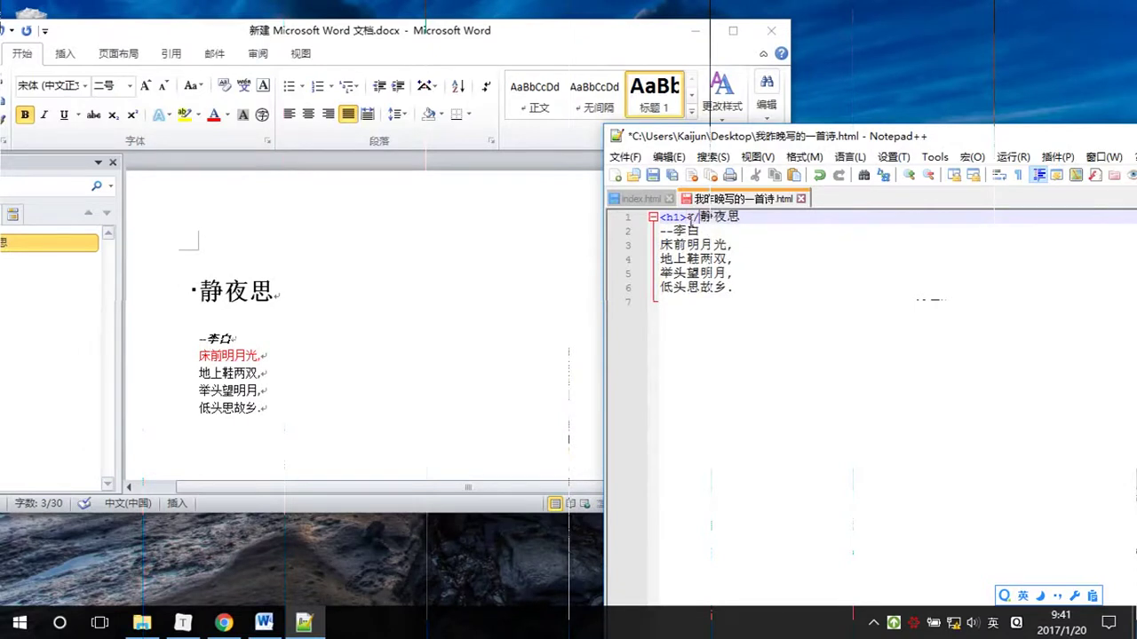
text(h1>)
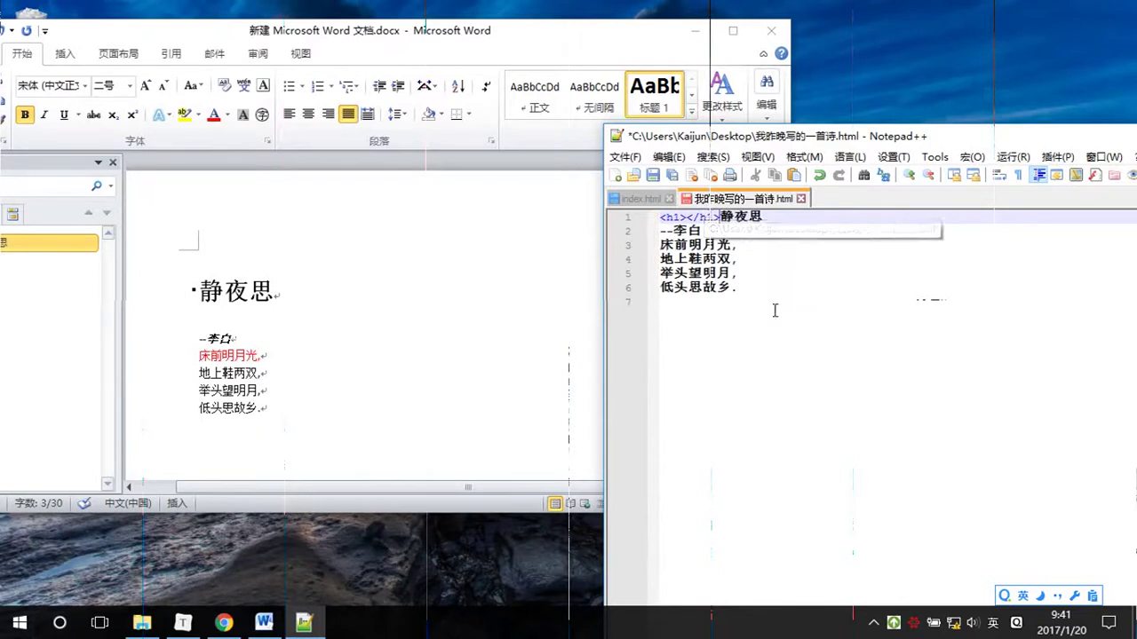
key(ctrl+End)
Move the closing </h1> tag behind 静夜思 so the tags enclose the title, and save the file
drag(660, 217, 719, 217)
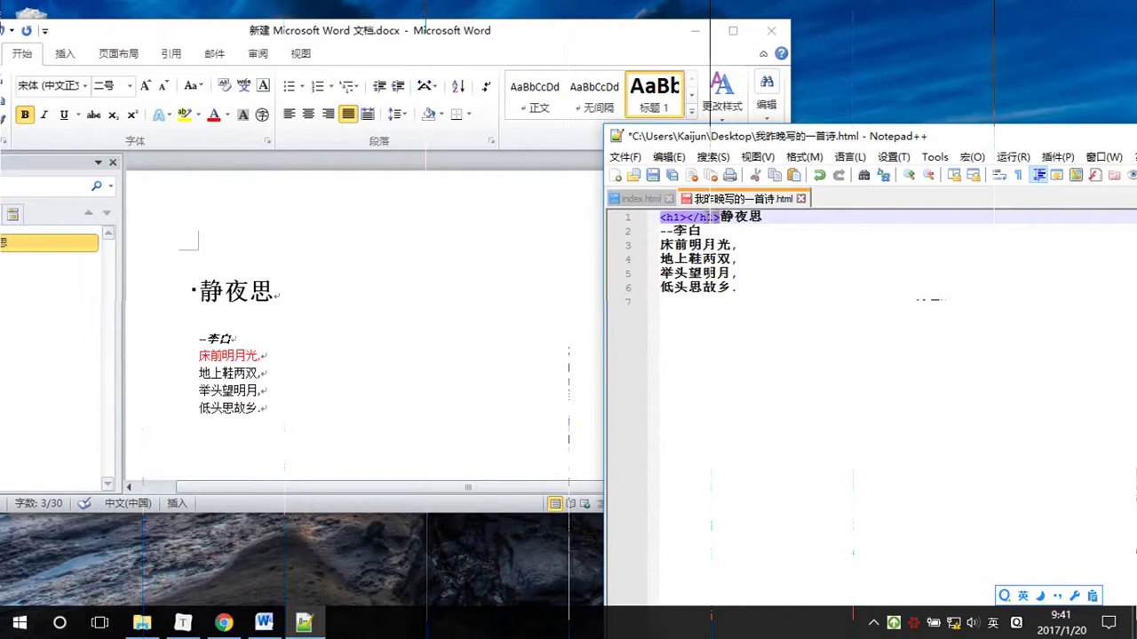
click(685, 217)
key(ctrl+x)
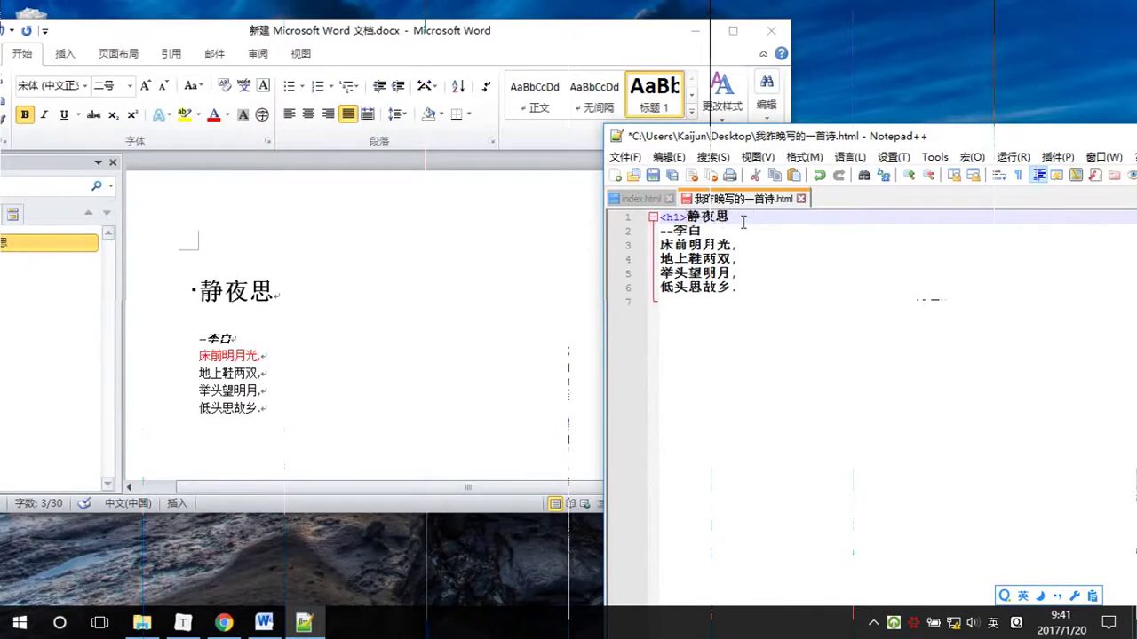
key(ctrl+v)
key(ctrl+s)
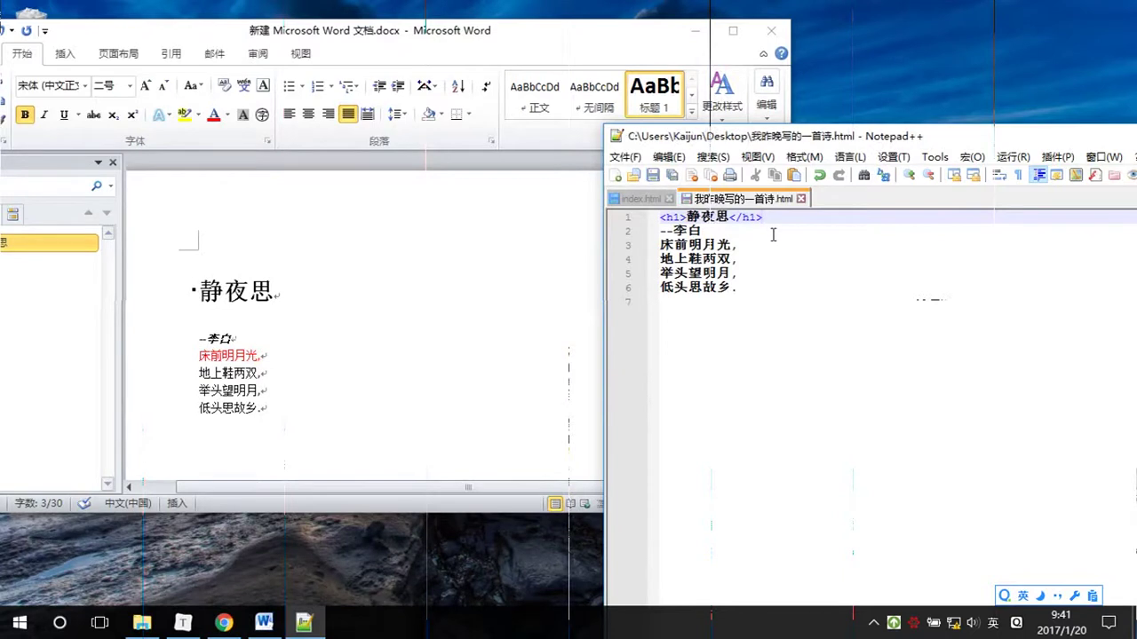
Move the Notepad++ window lower, launch the page in Chrome, and examine how the 静夜思 heading is rendered
drag(808, 145, 785, 329)
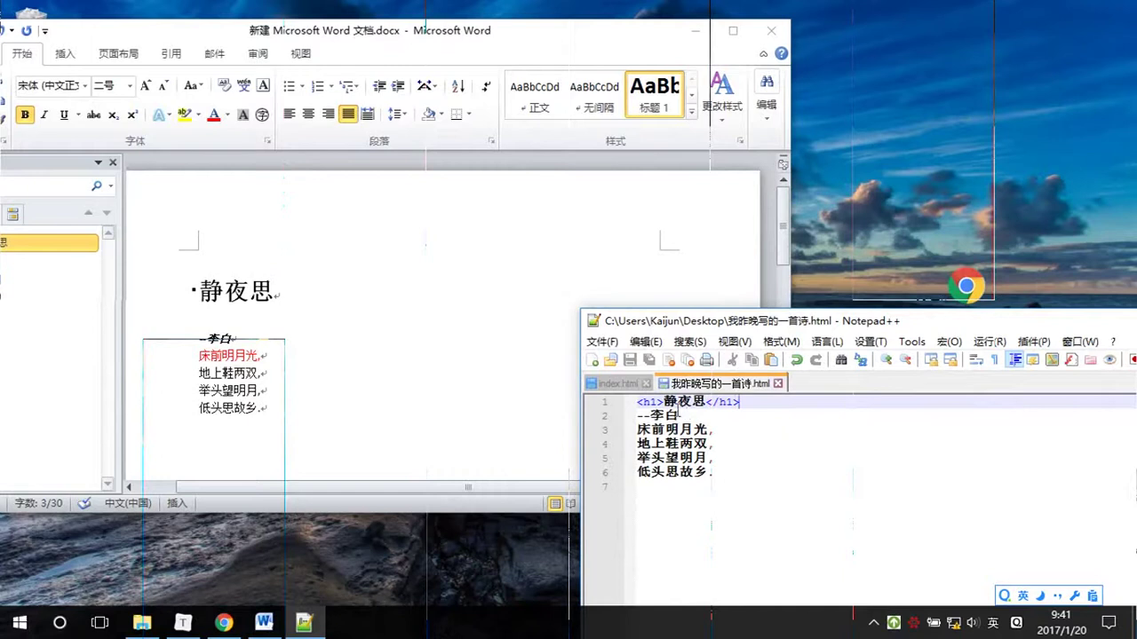
key(ctrl+alt+shift+r)
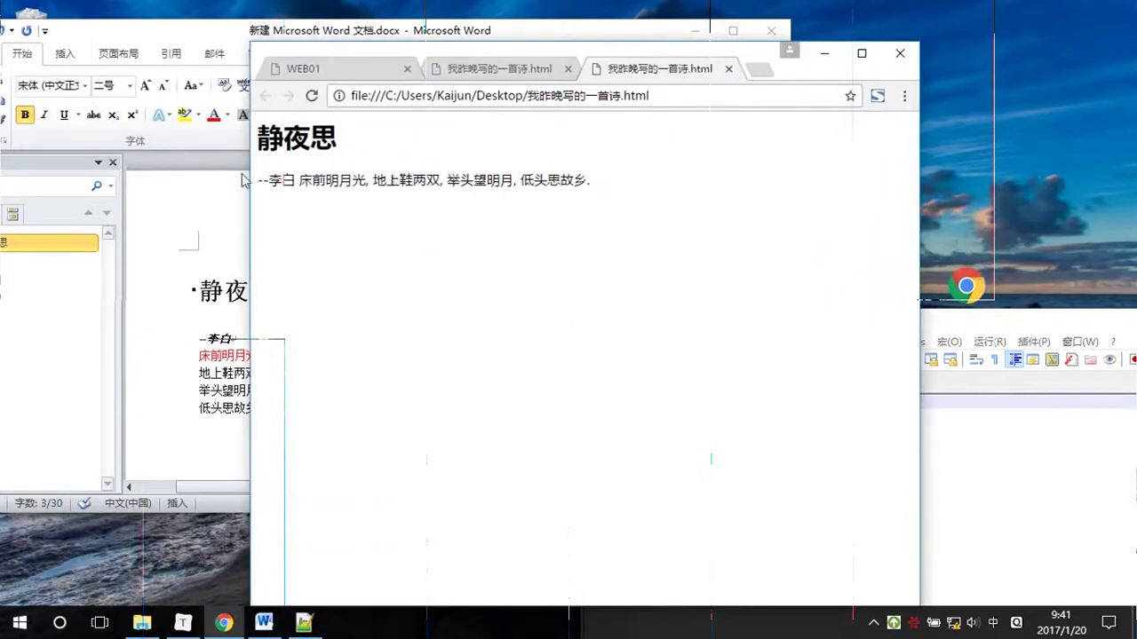
drag(259, 136, 396, 137)
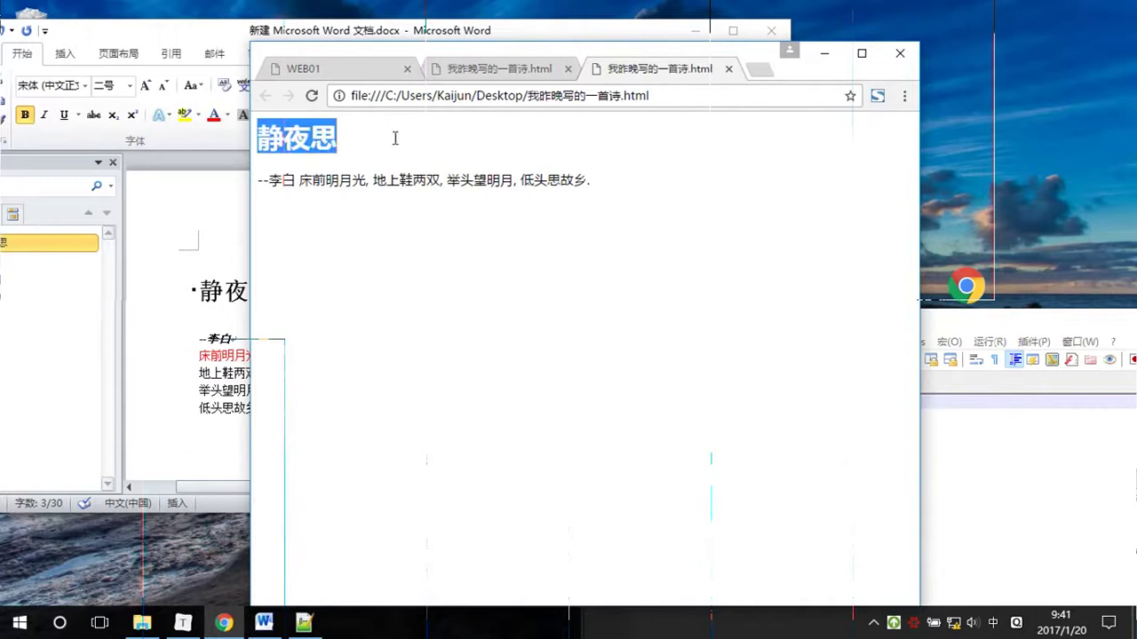
click(388, 171)
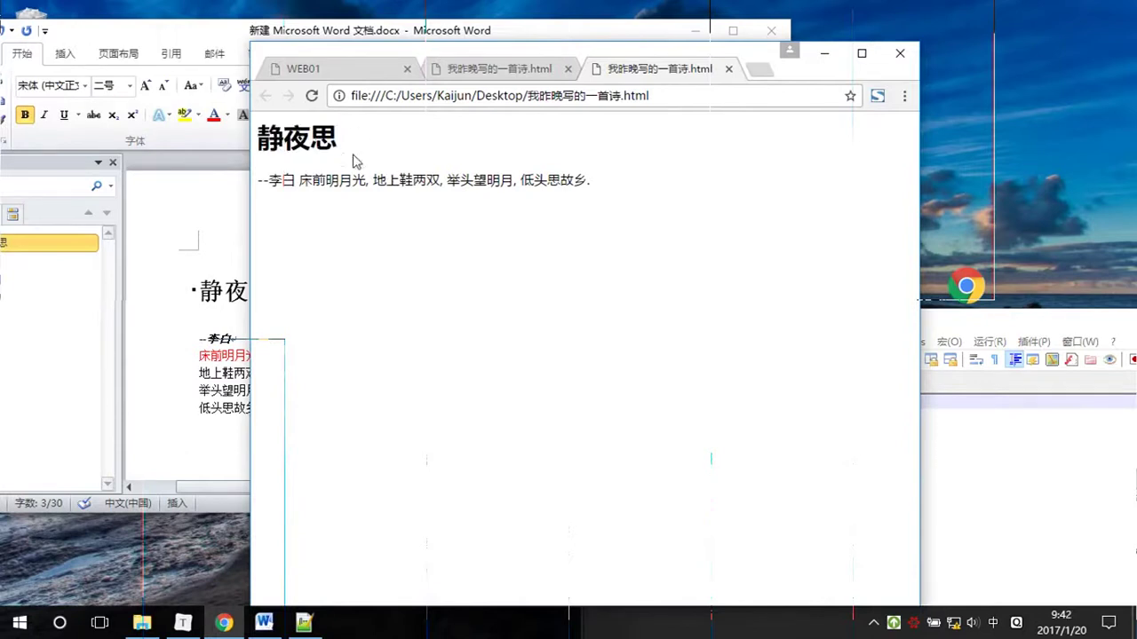
Change the last character of the h1 title in the Notepad++ file so it reads 静夜诗
click(948, 479)
click(707, 404)
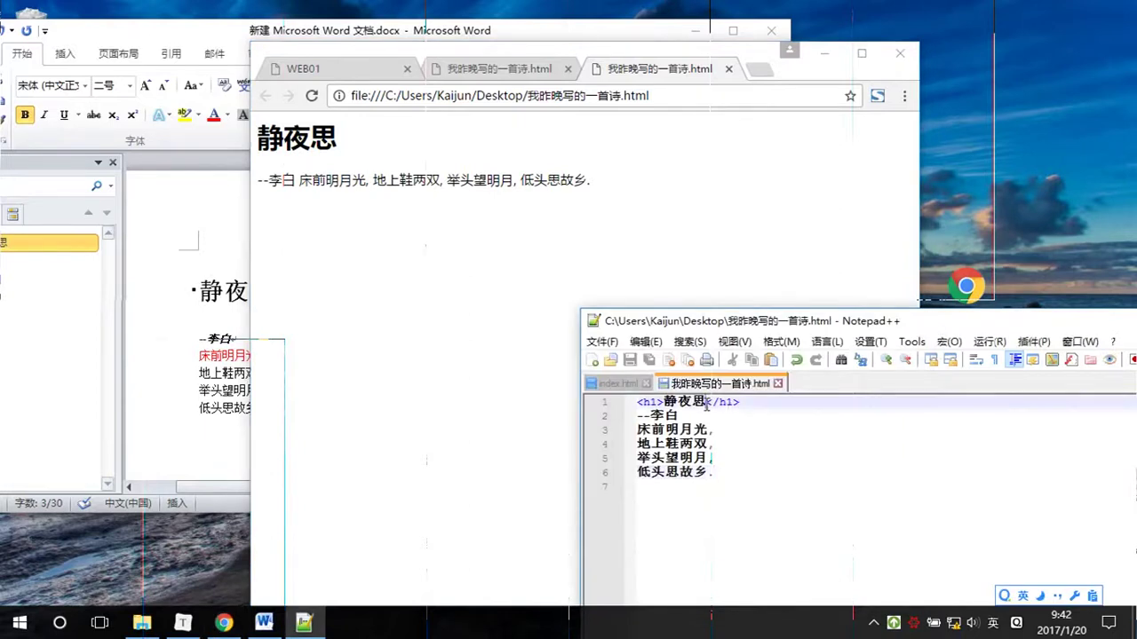
key(BackSpace)
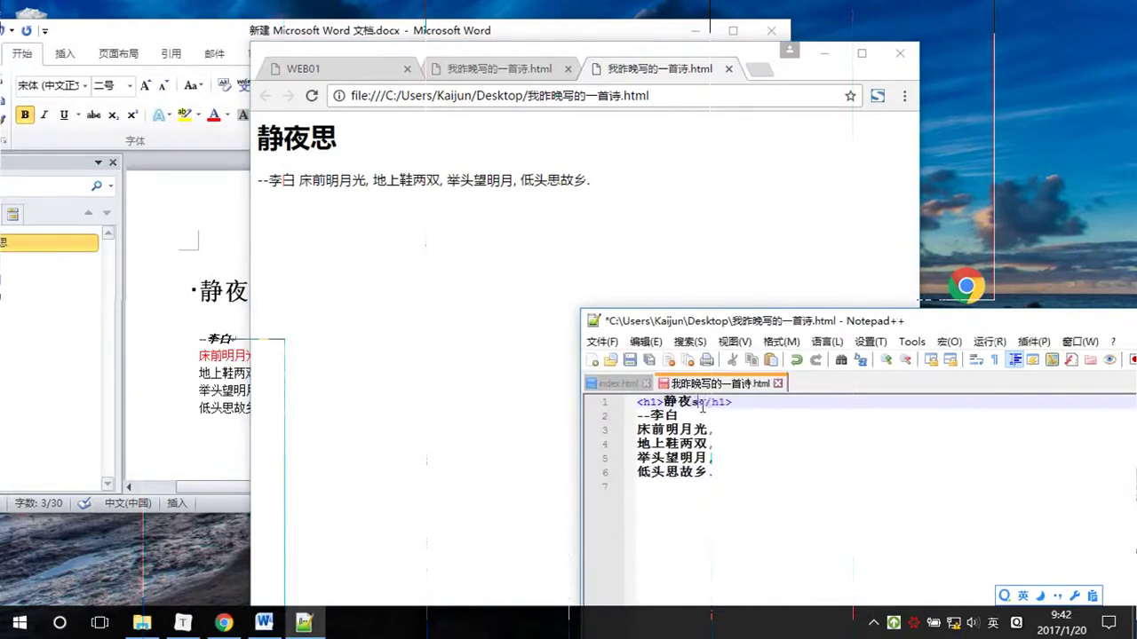
key(shift)
text(shi2)
Switch off the Ctrl + R hotkey for 打开文件存储目录 in 内网通's settings, and close 内网通 and the recv folder window
click(377, 274)
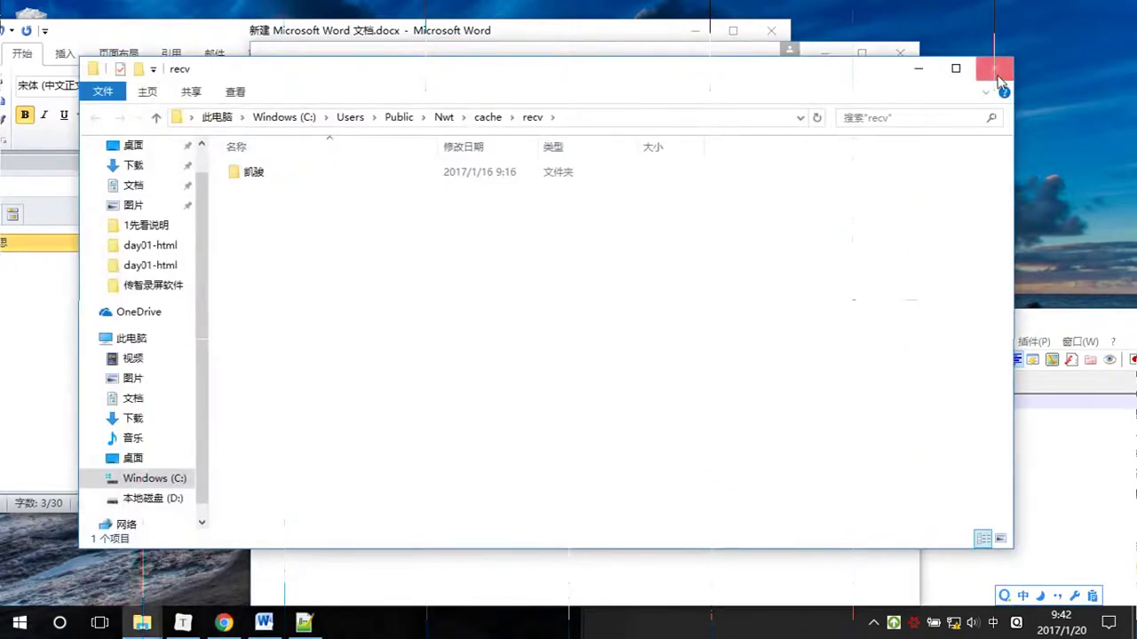
click(875, 626)
click(858, 590)
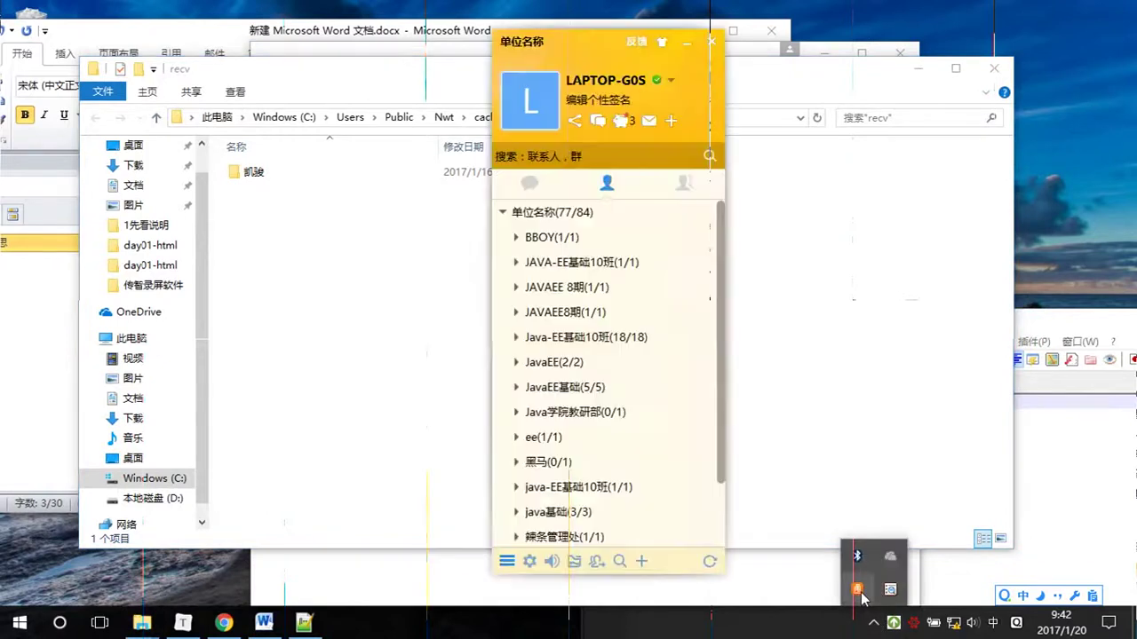
click(529, 561)
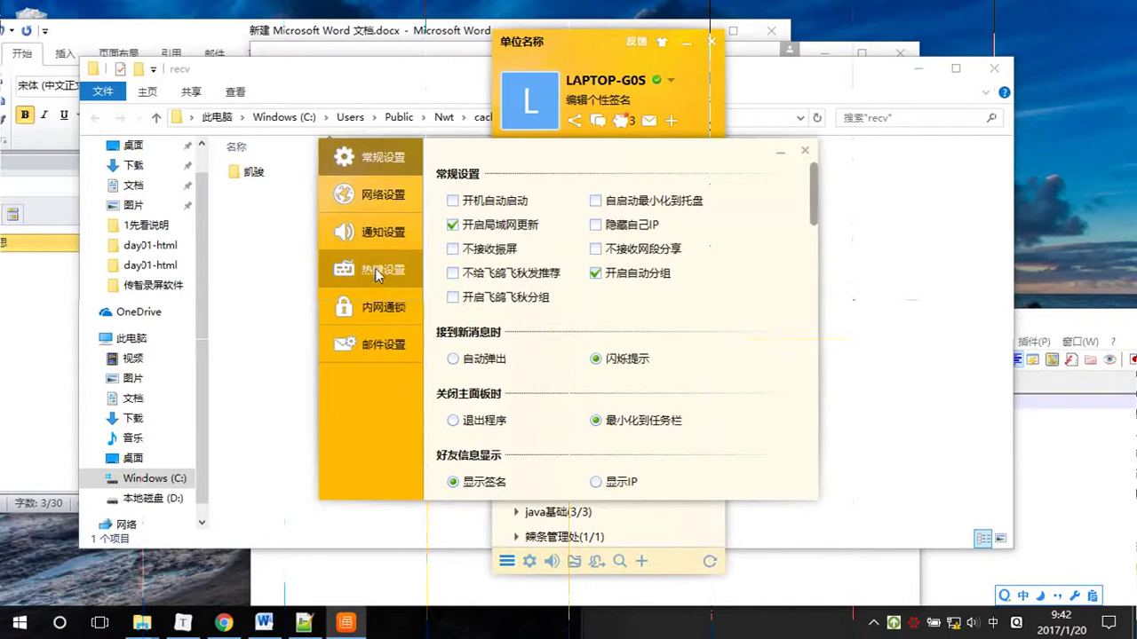
drag(377, 276, 594, 315)
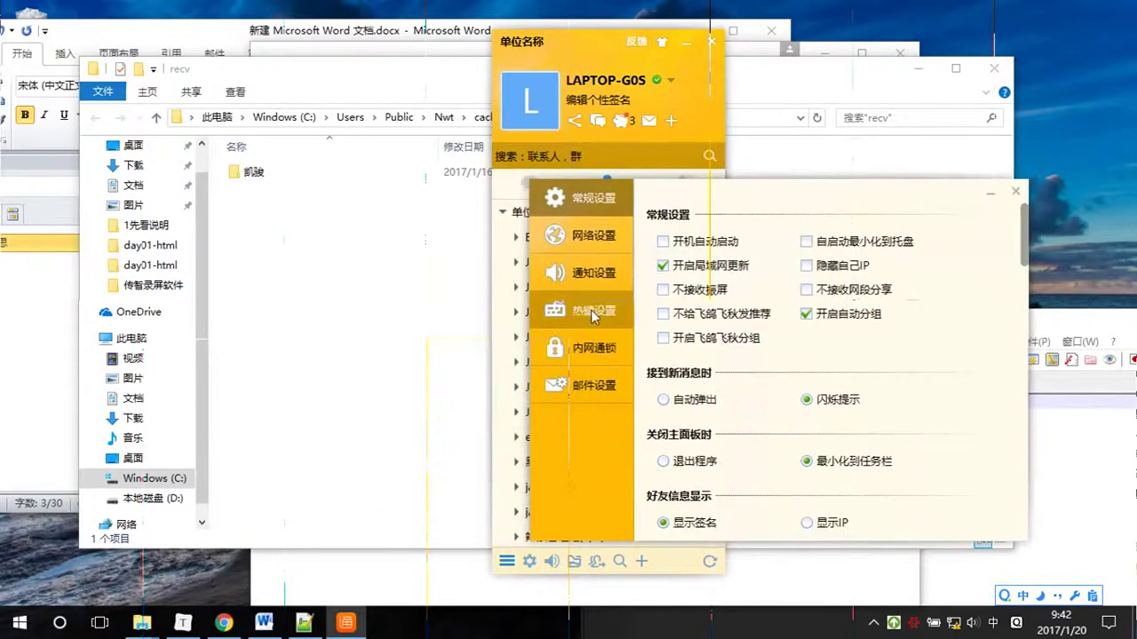
click(593, 312)
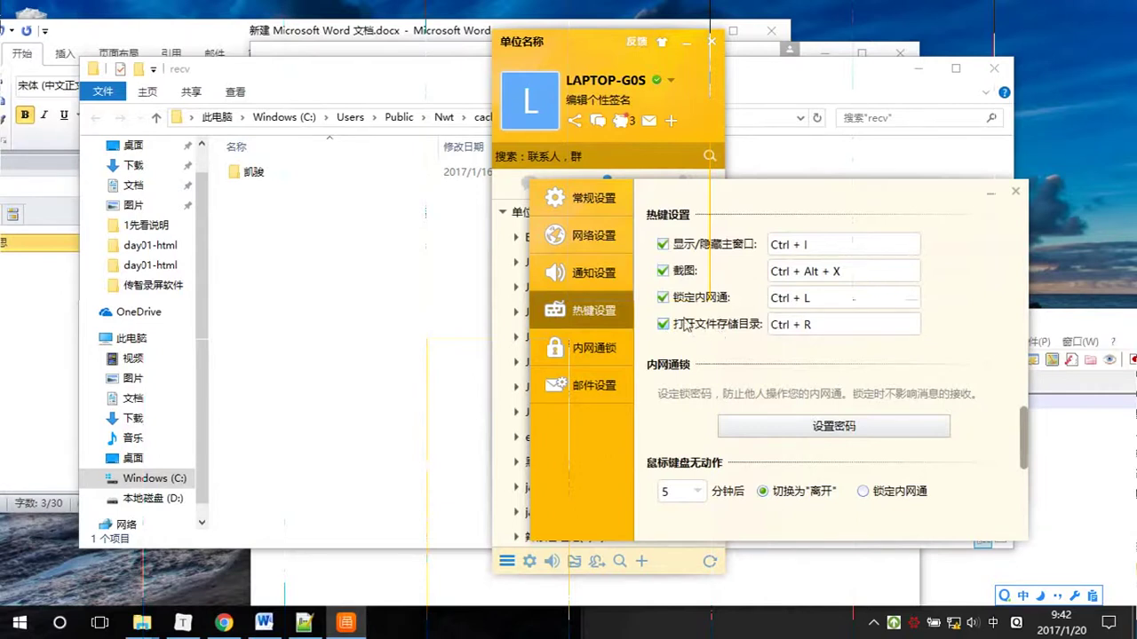
click(695, 328)
click(1016, 193)
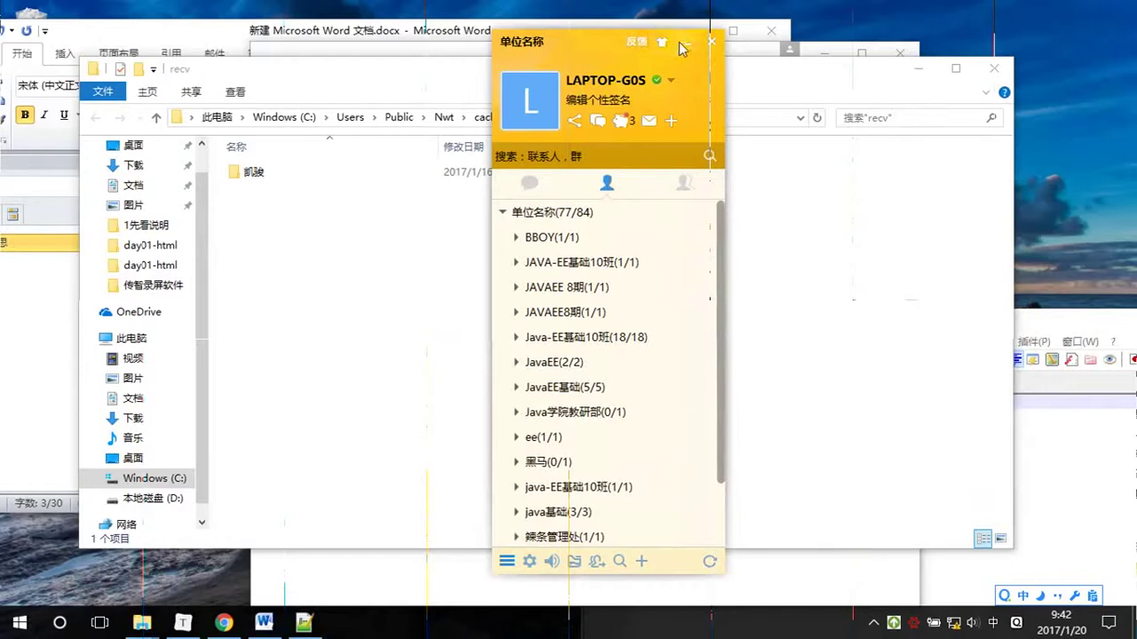
click(685, 42)
click(993, 68)
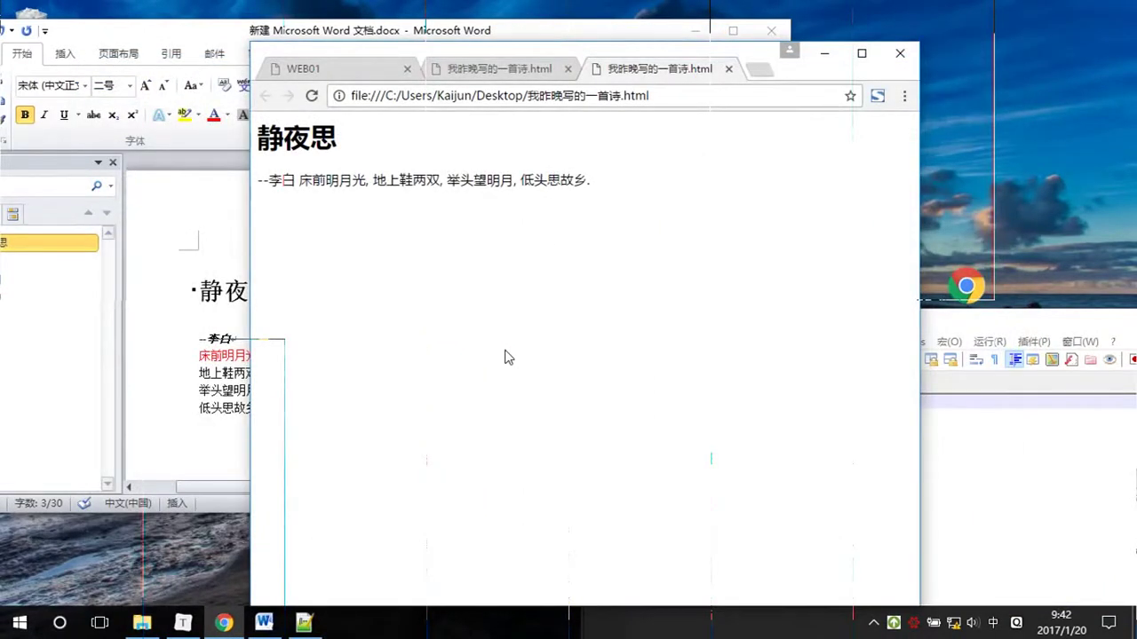
Save the edited HTML file, reload the page in Chrome, and highlight the 静夜诗 heading
click(928, 507)
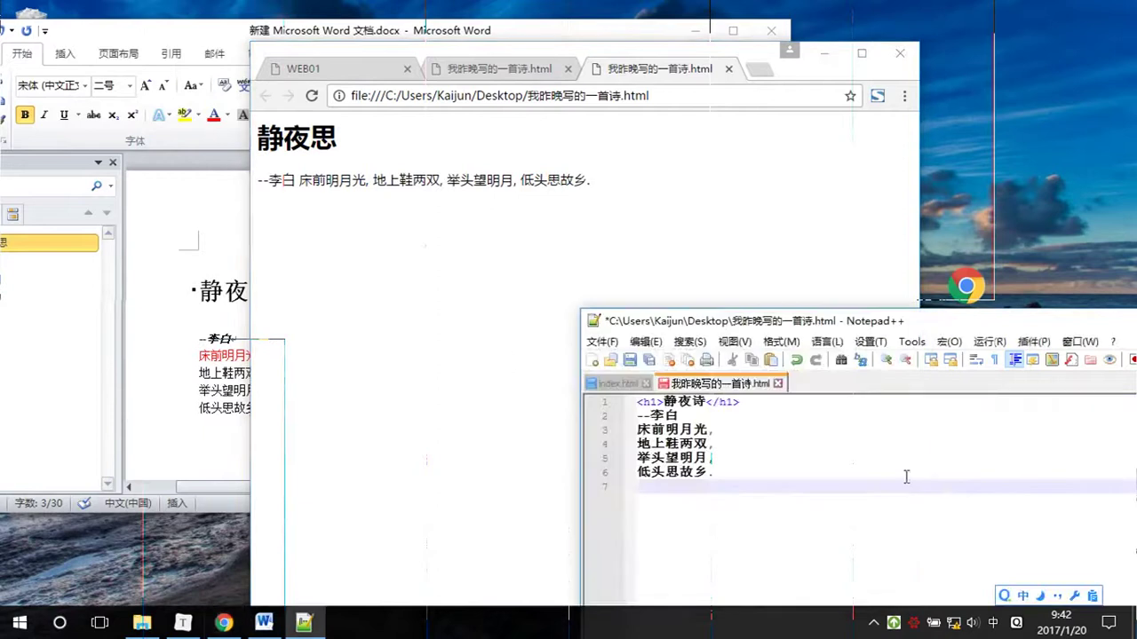
key(ctrl+s)
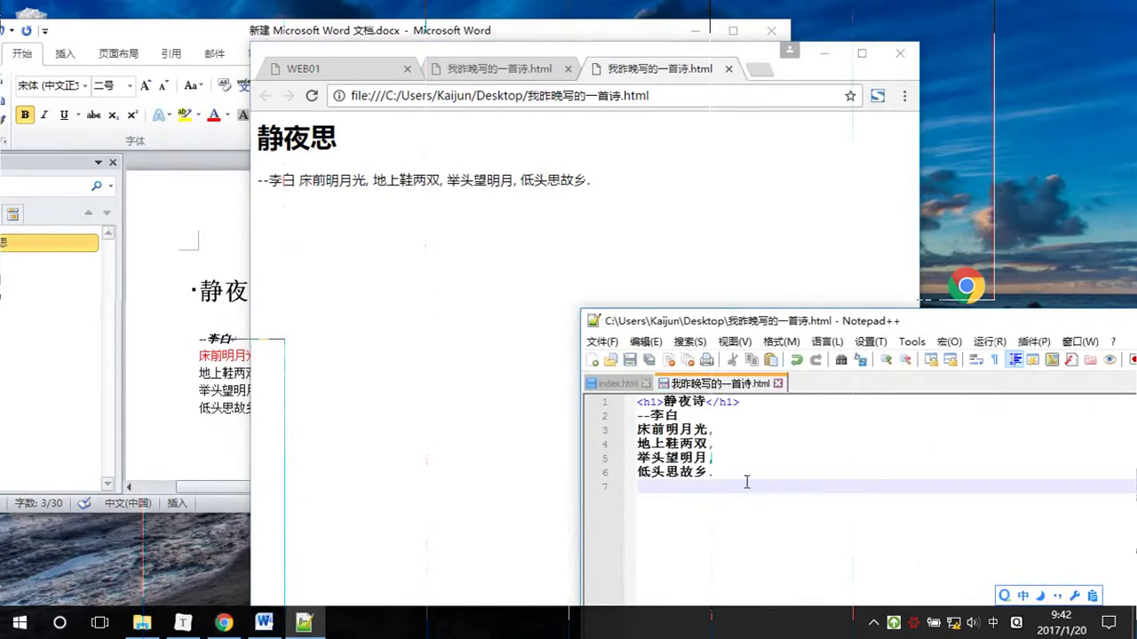
click(482, 417)
key(F5)
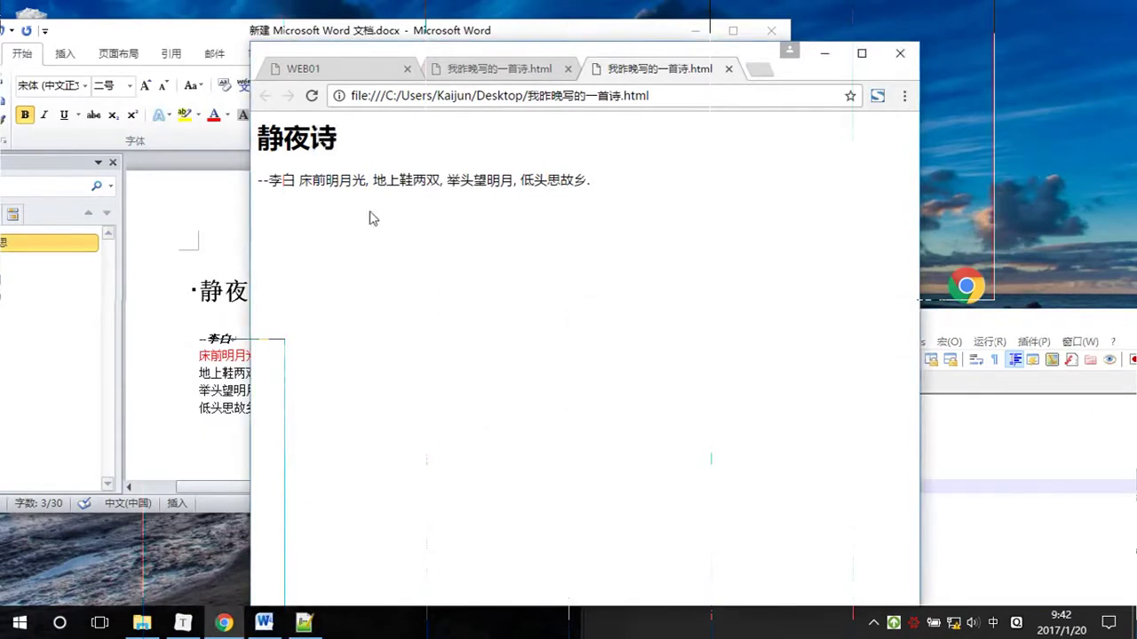
double_click(263, 138)
Arrange the Chrome and Notepad++ windows side by side, and place the cursor on the author line in the code
drag(368, 144, 393, 37)
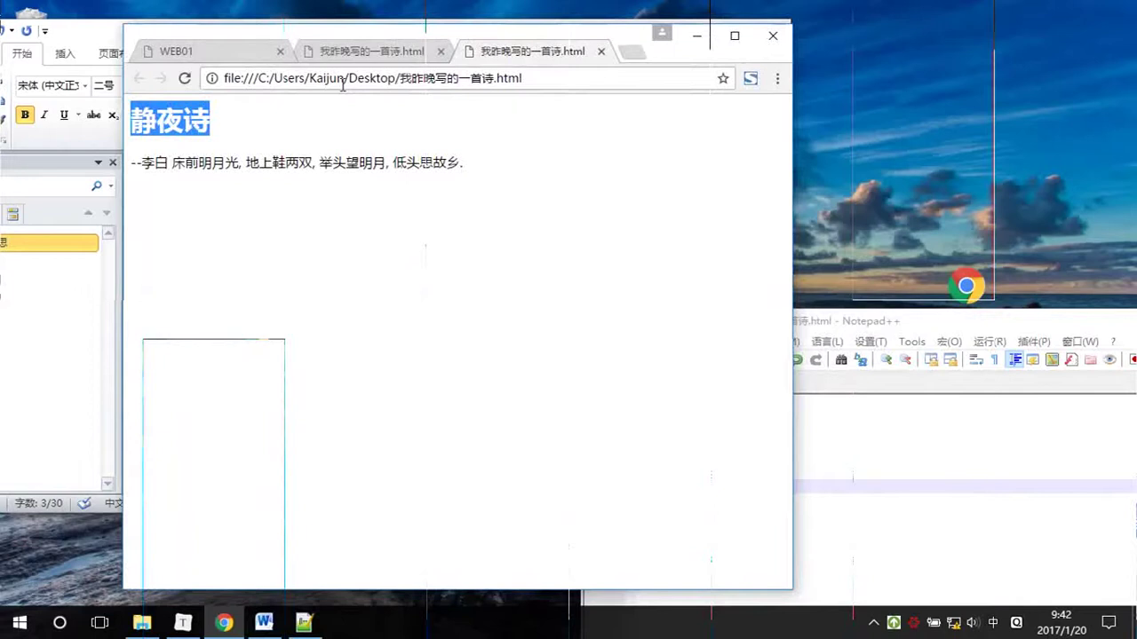
click(169, 164)
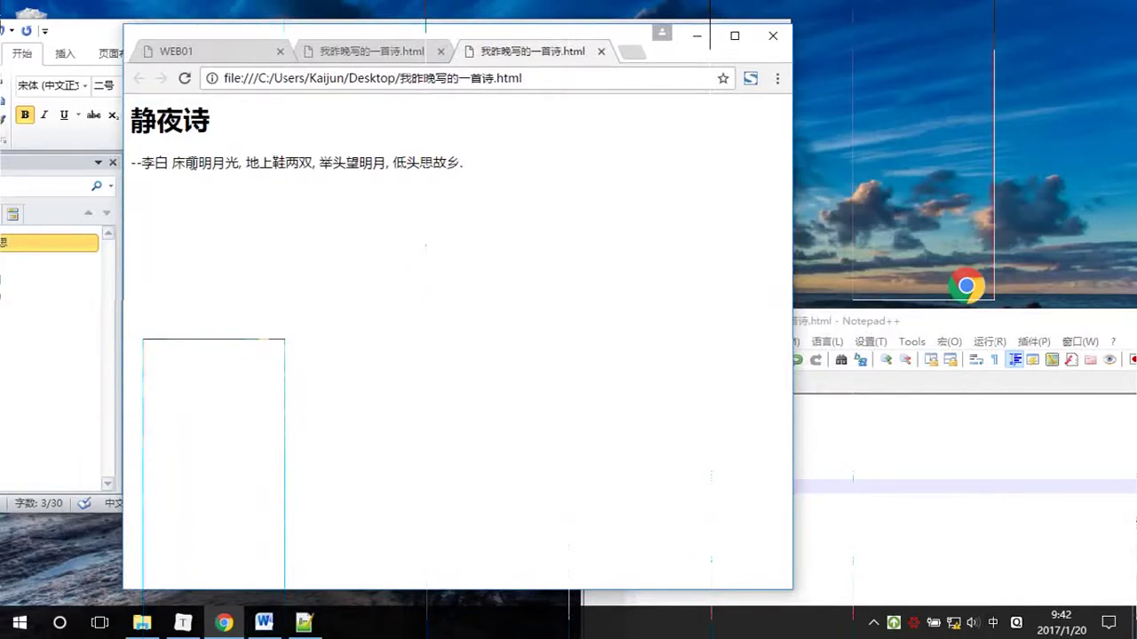
click(895, 434)
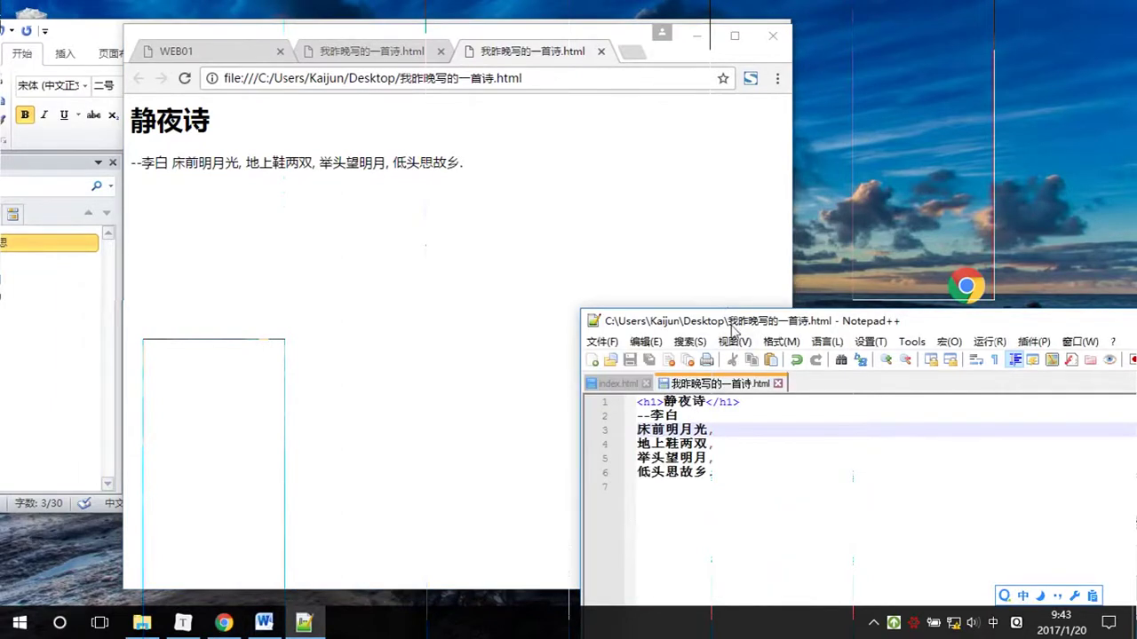
drag(730, 311, 810, 134)
drag(565, 43, 413, 58)
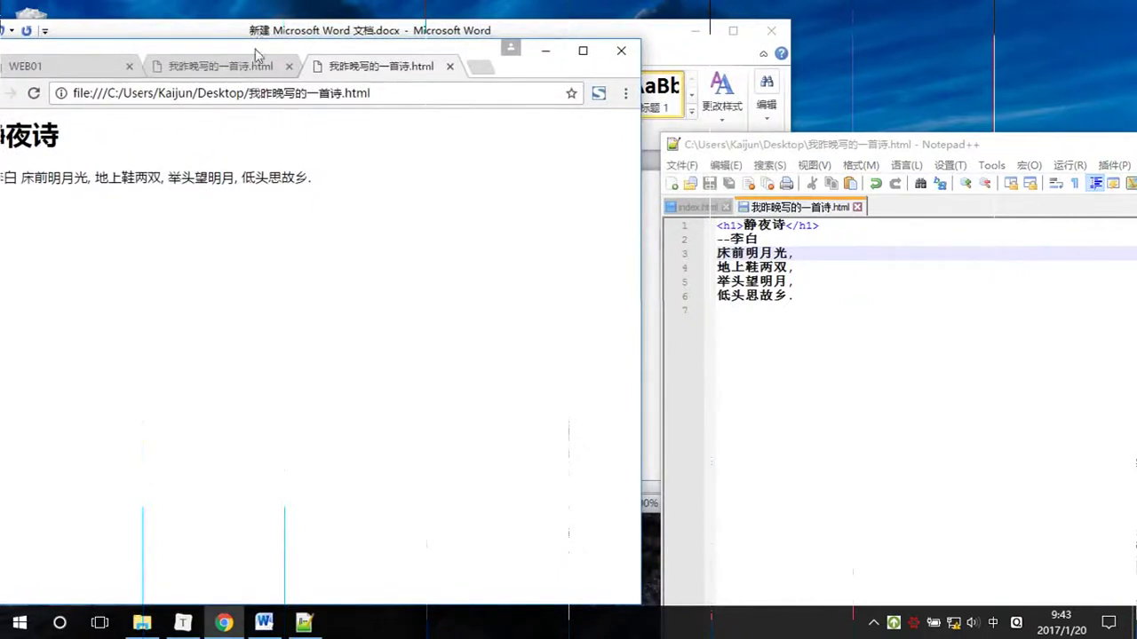
drag(255, 51, 286, 42)
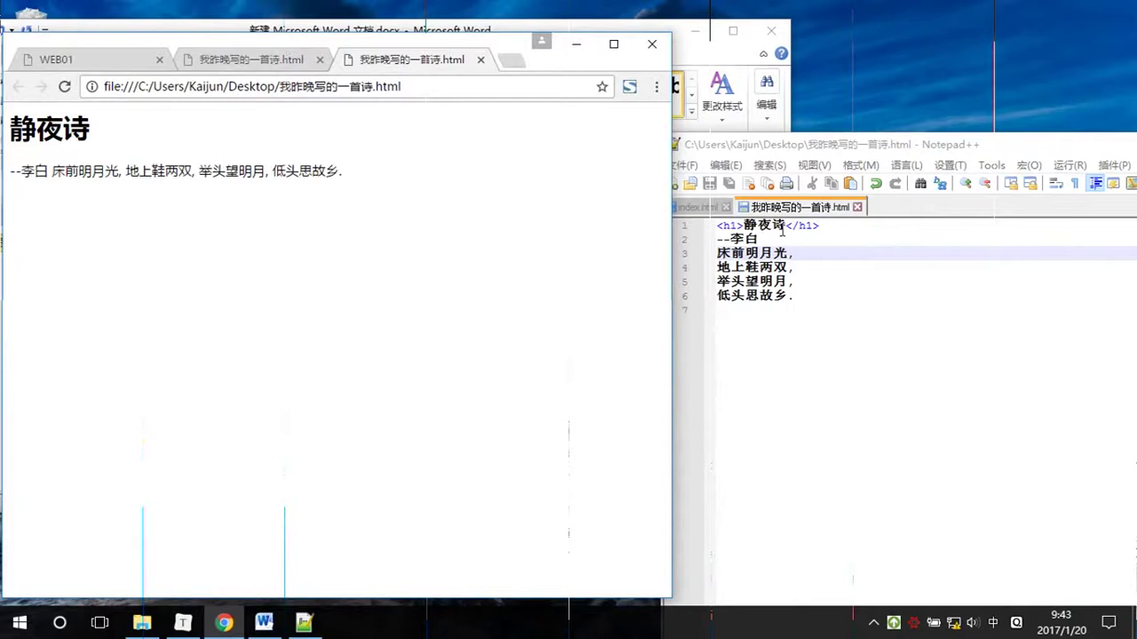
click(779, 234)
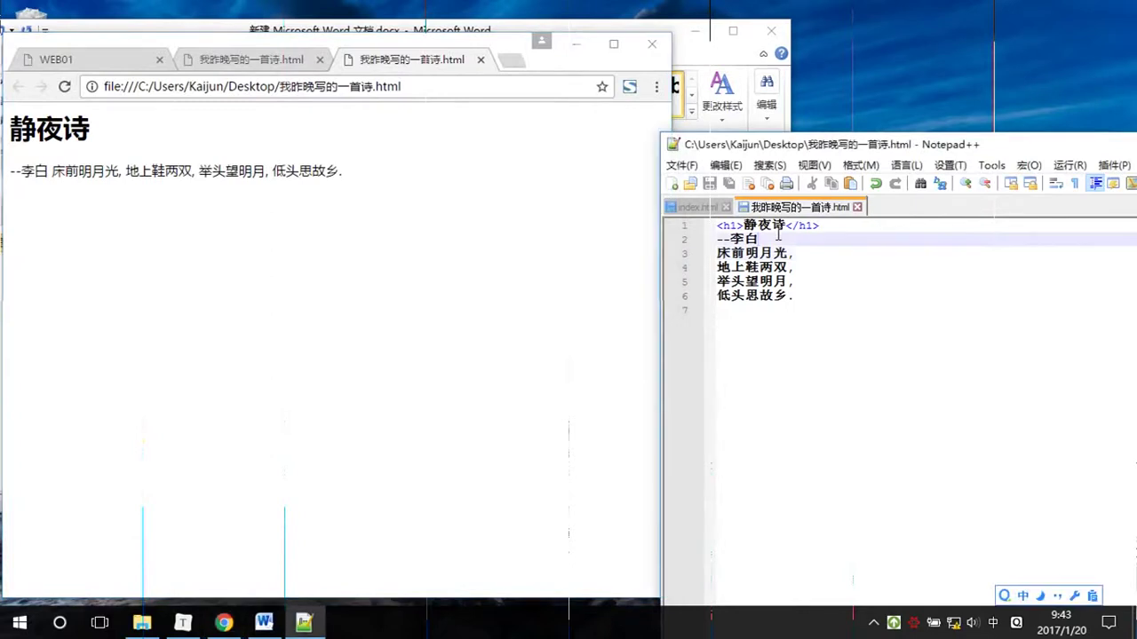
Add a <br/> line-break tag at the end of the author line in the HTML code
key(Return)
key(BackSpace)
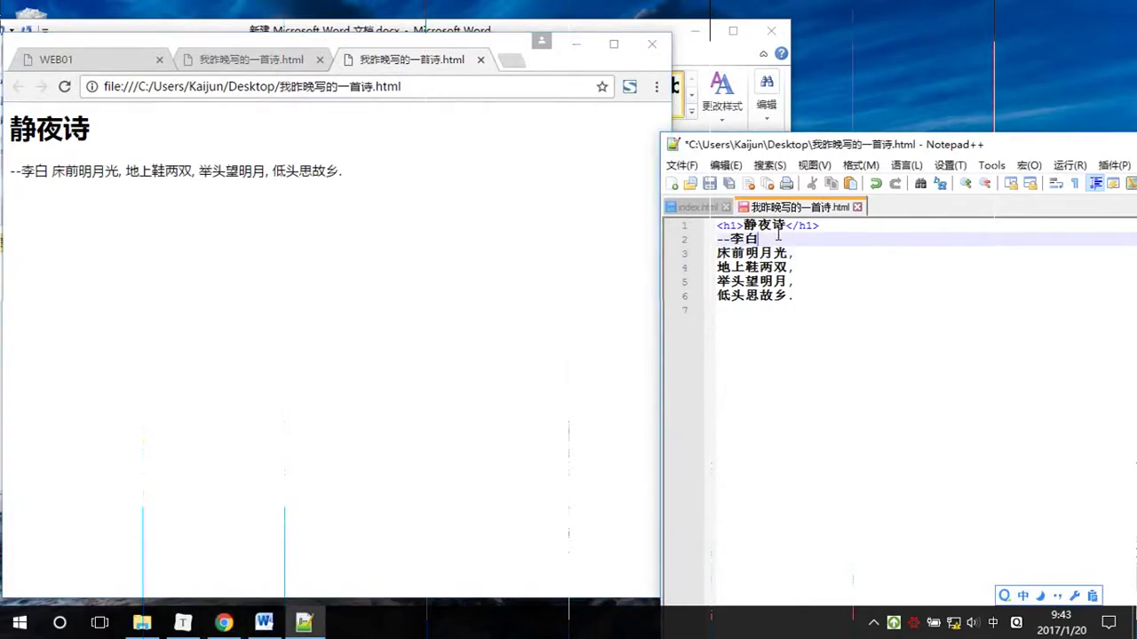
text(<>)
text(b)
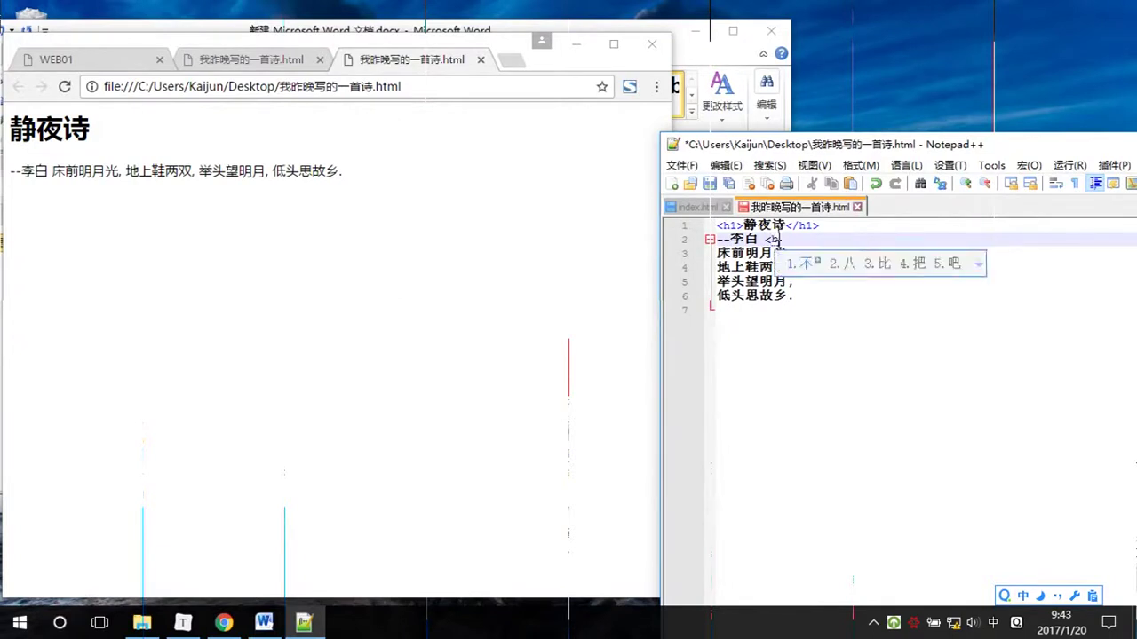
key(shift)
text(r)
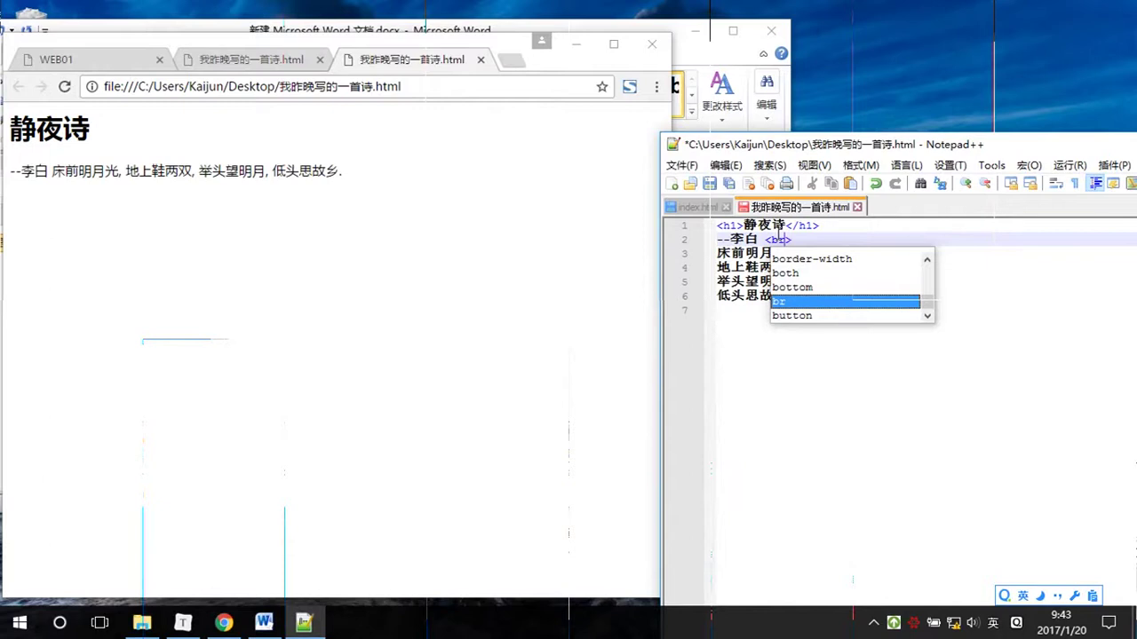
text(/)
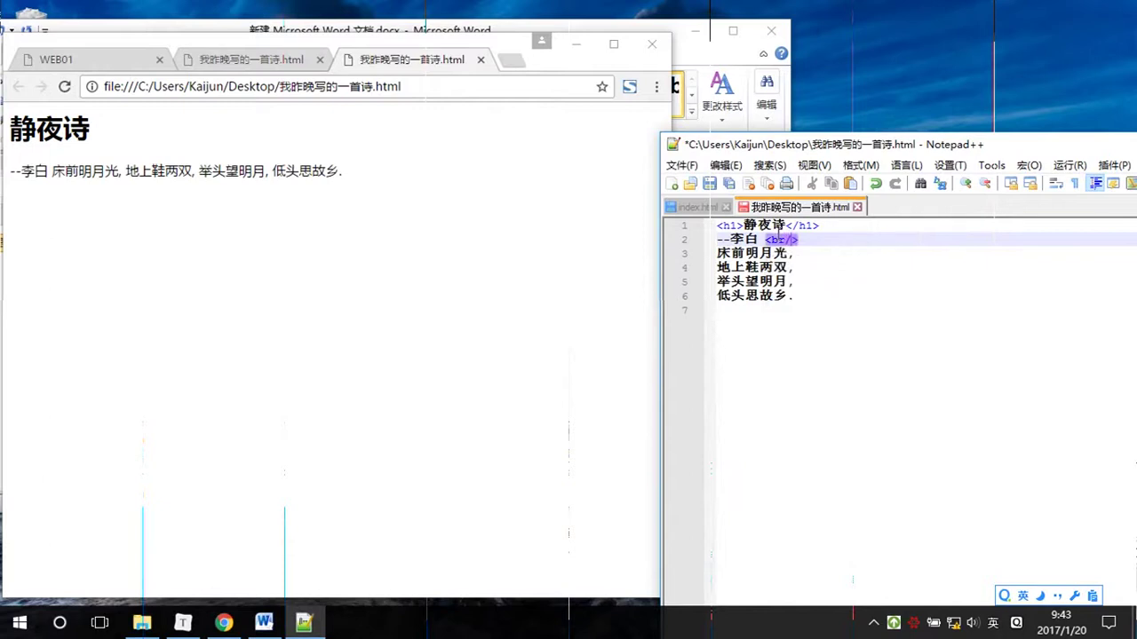
click(810, 238)
Save the HTML file and reload the poem page in Chrome
key(ctrl+s)
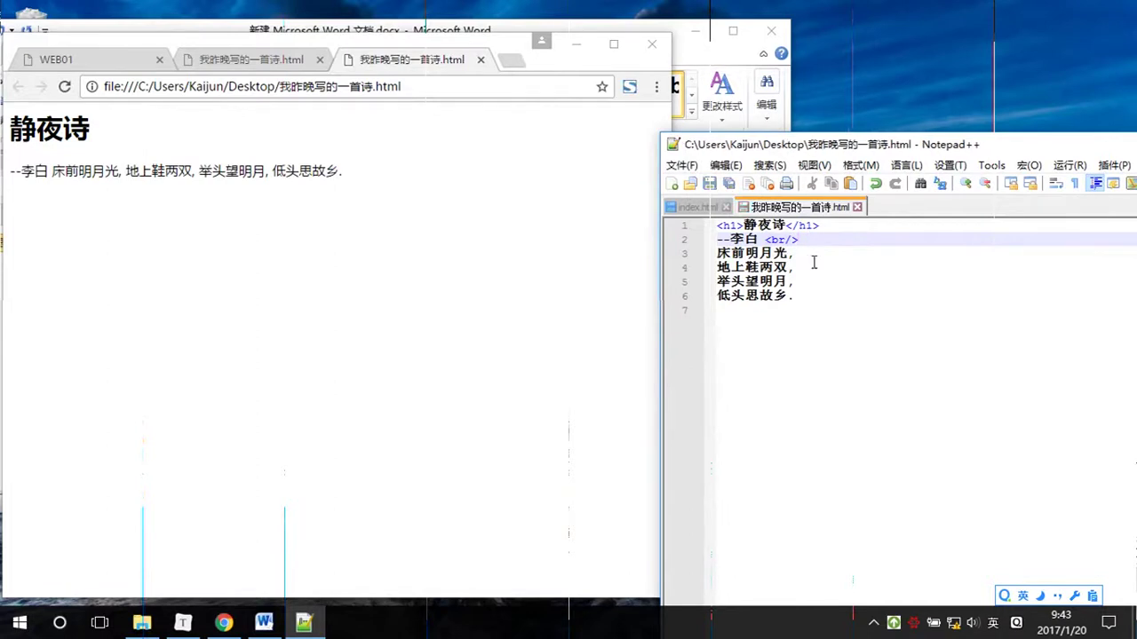
click(238, 374)
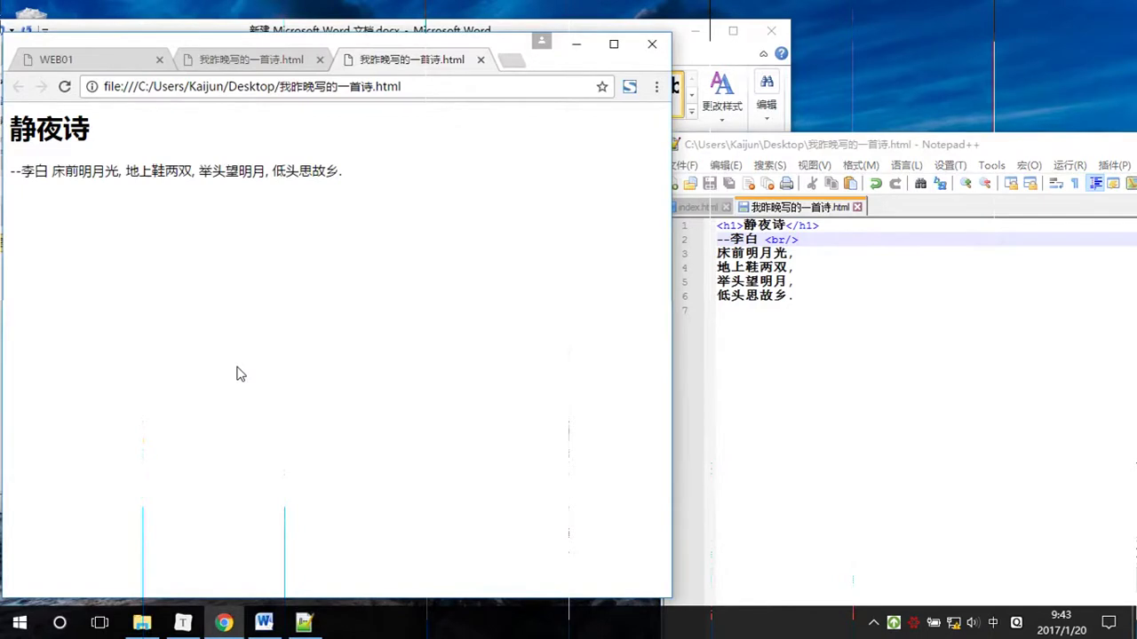
key(F5)
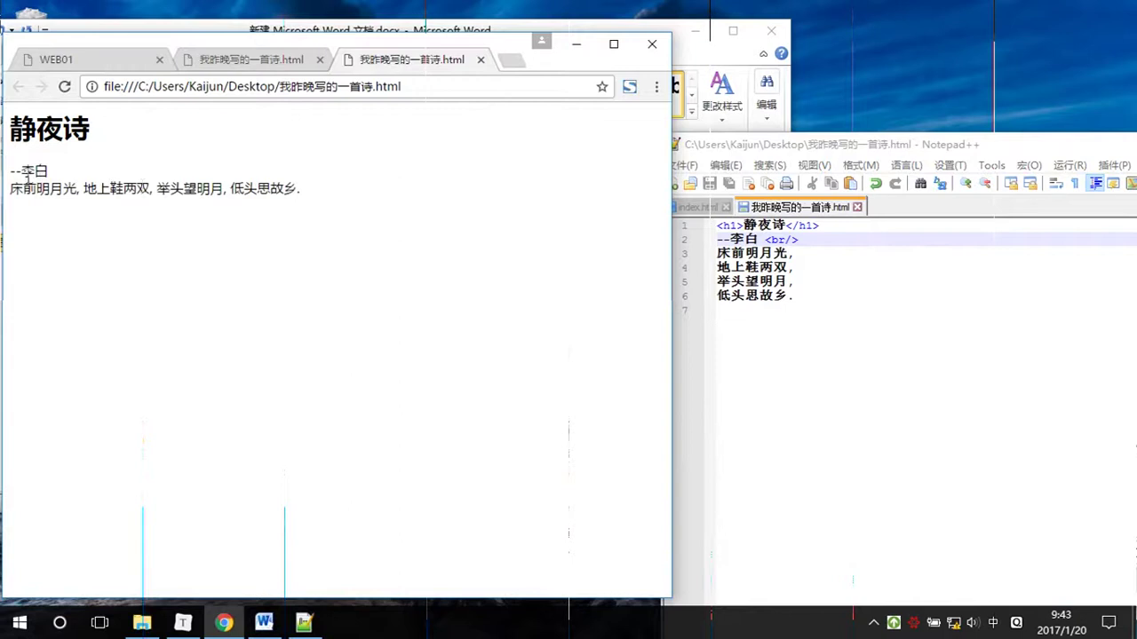
Return to the code in Notepad++ and place the cursor at the start of the verse line 床前明月光
click(702, 257)
key(Down)
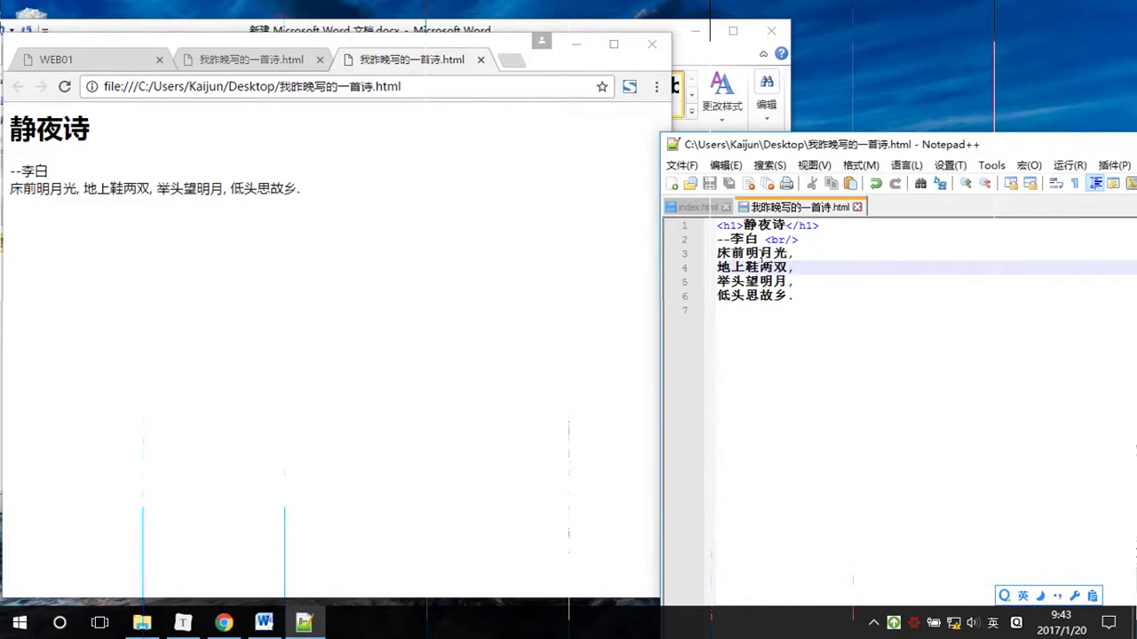
click(718, 255)
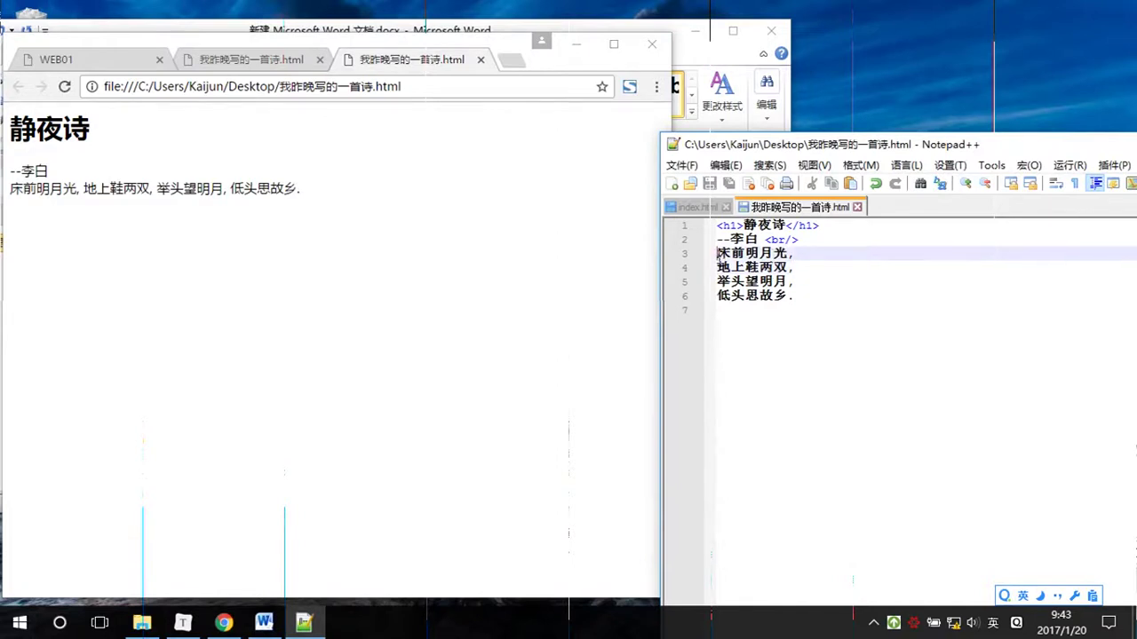